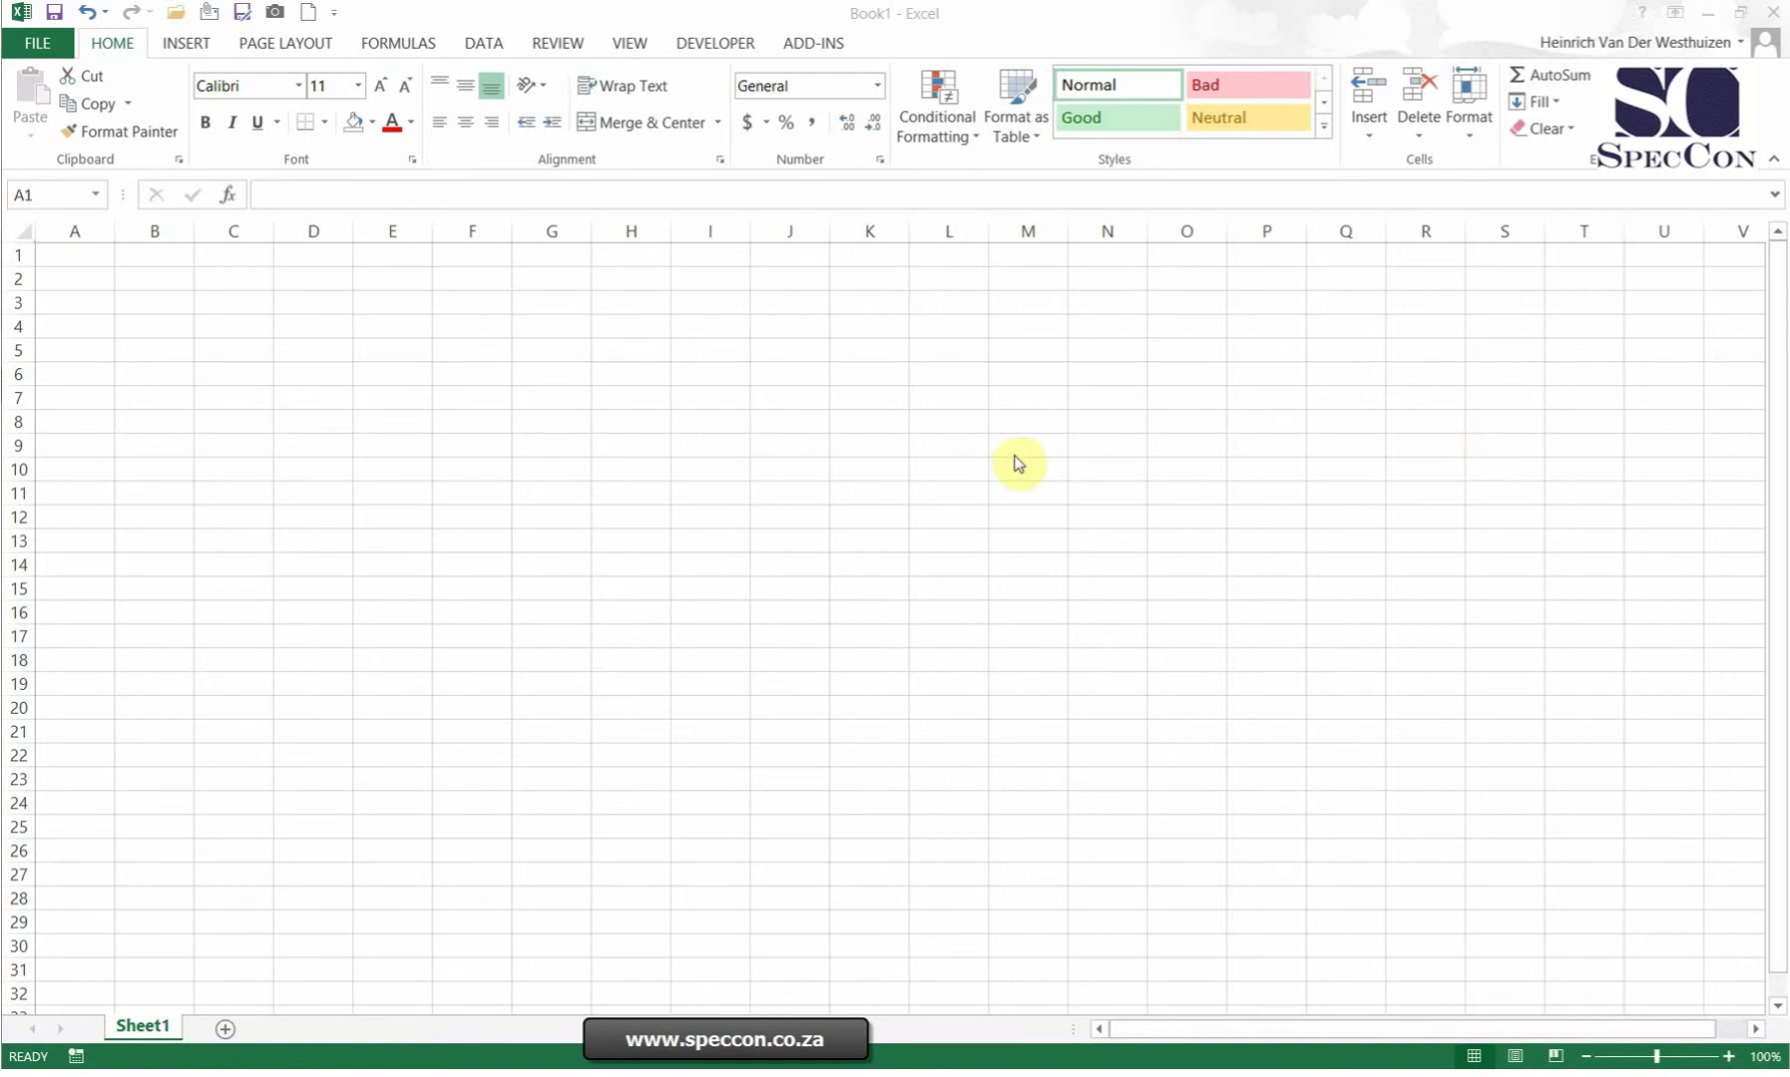
Step: Select cell E1 and add Quick Print to the Quick Access Toolbar
left_click(404, 260)
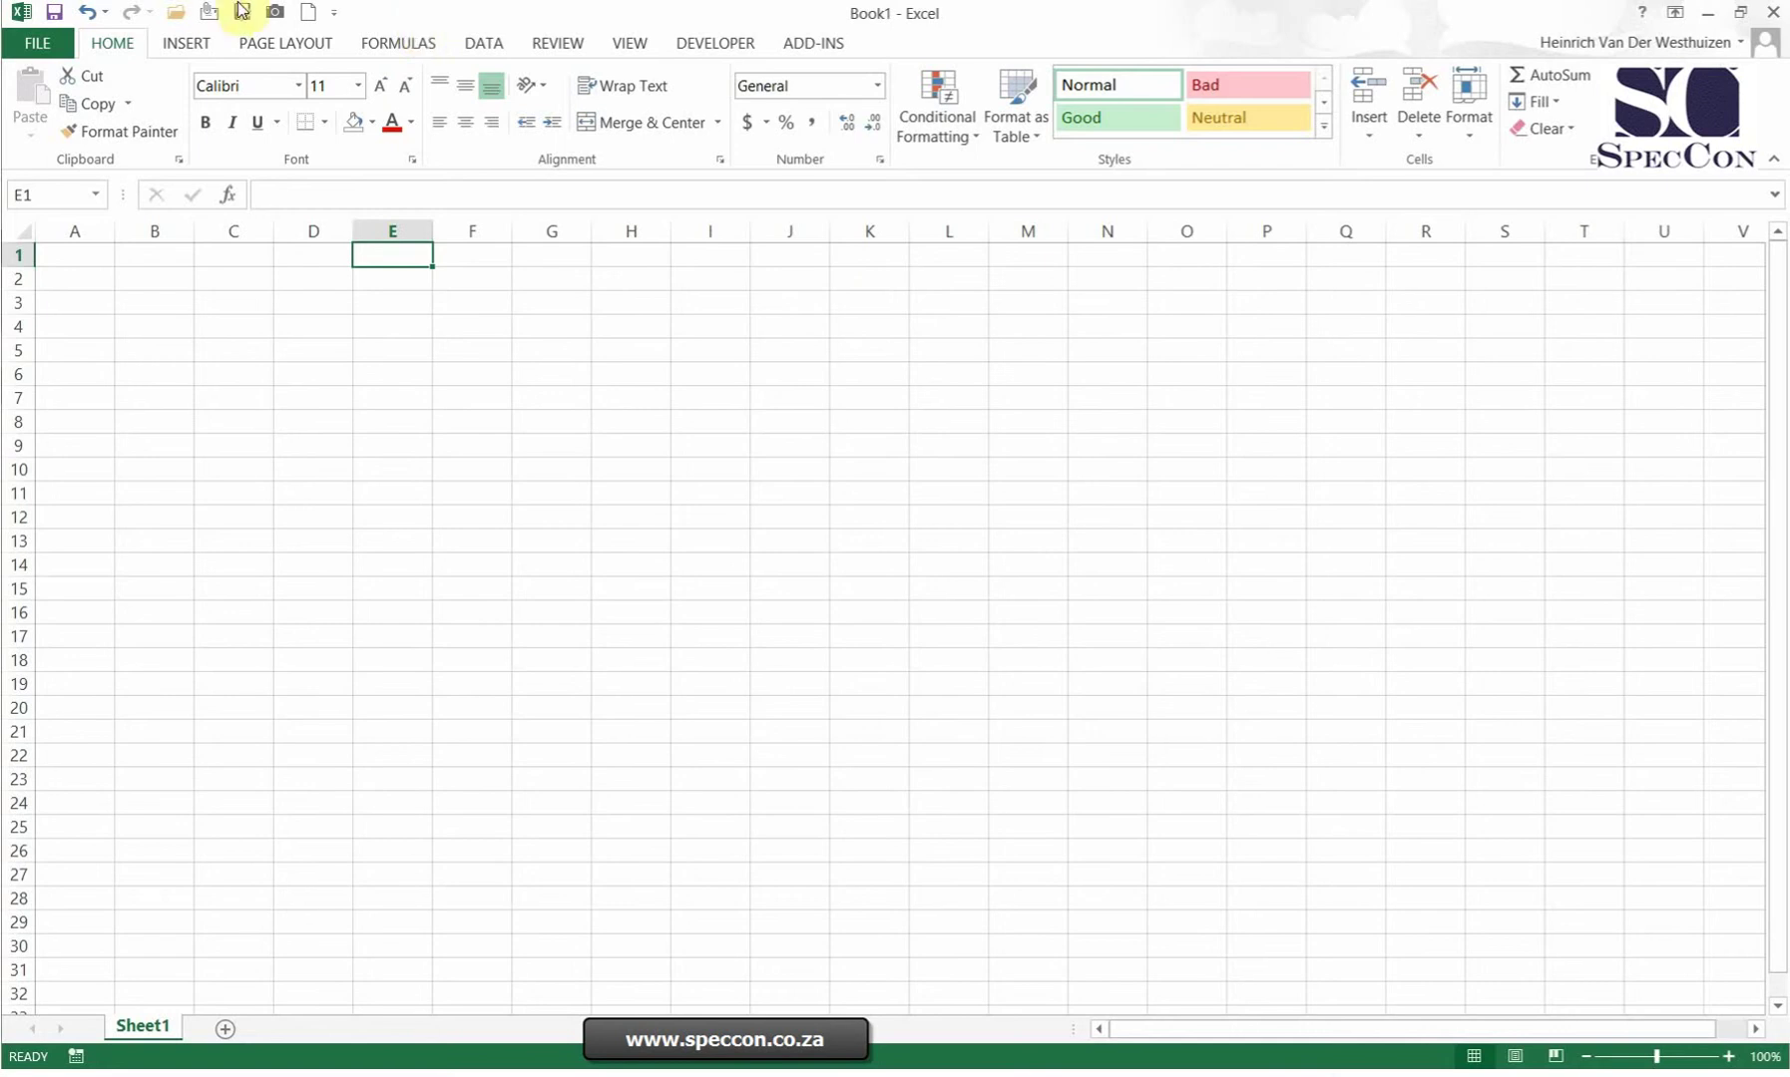
left_click(335, 14)
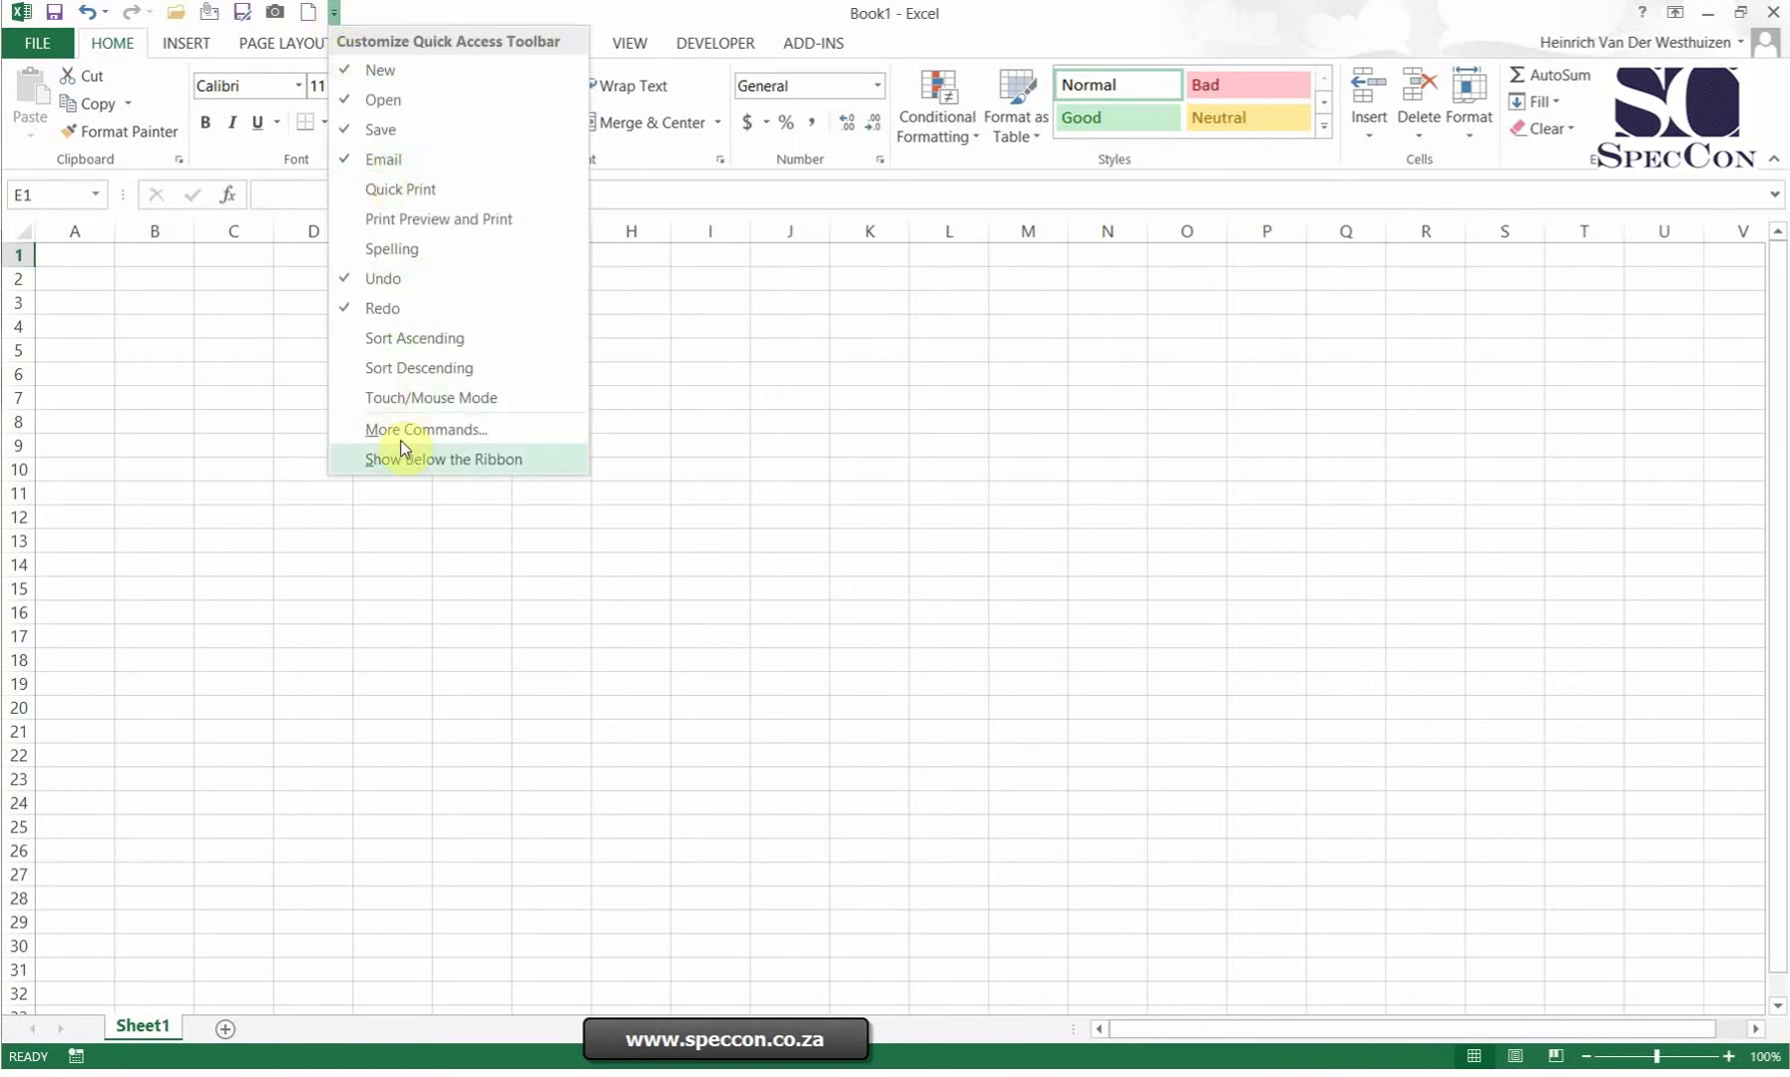
left_click(374, 190)
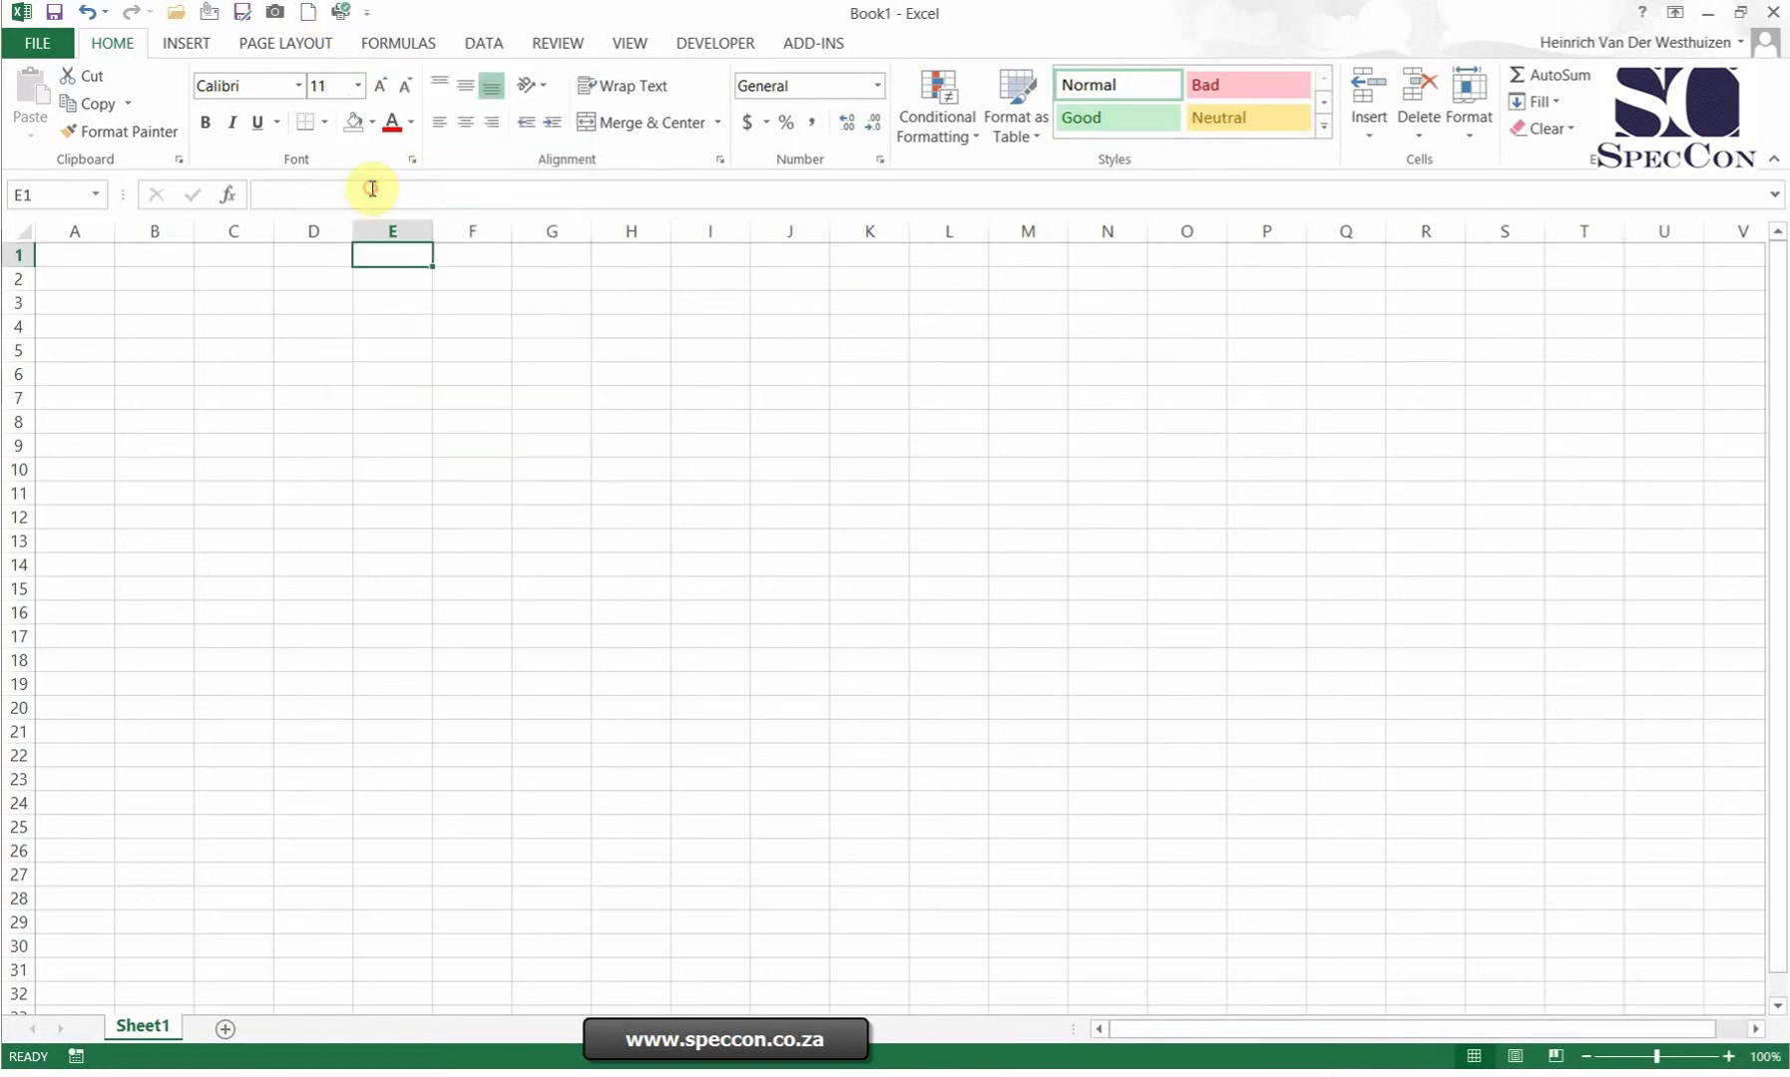
Step: View the Quick Access Toolbar page of Excel Options via More Commands, then close it unchanged
left_click(367, 13)
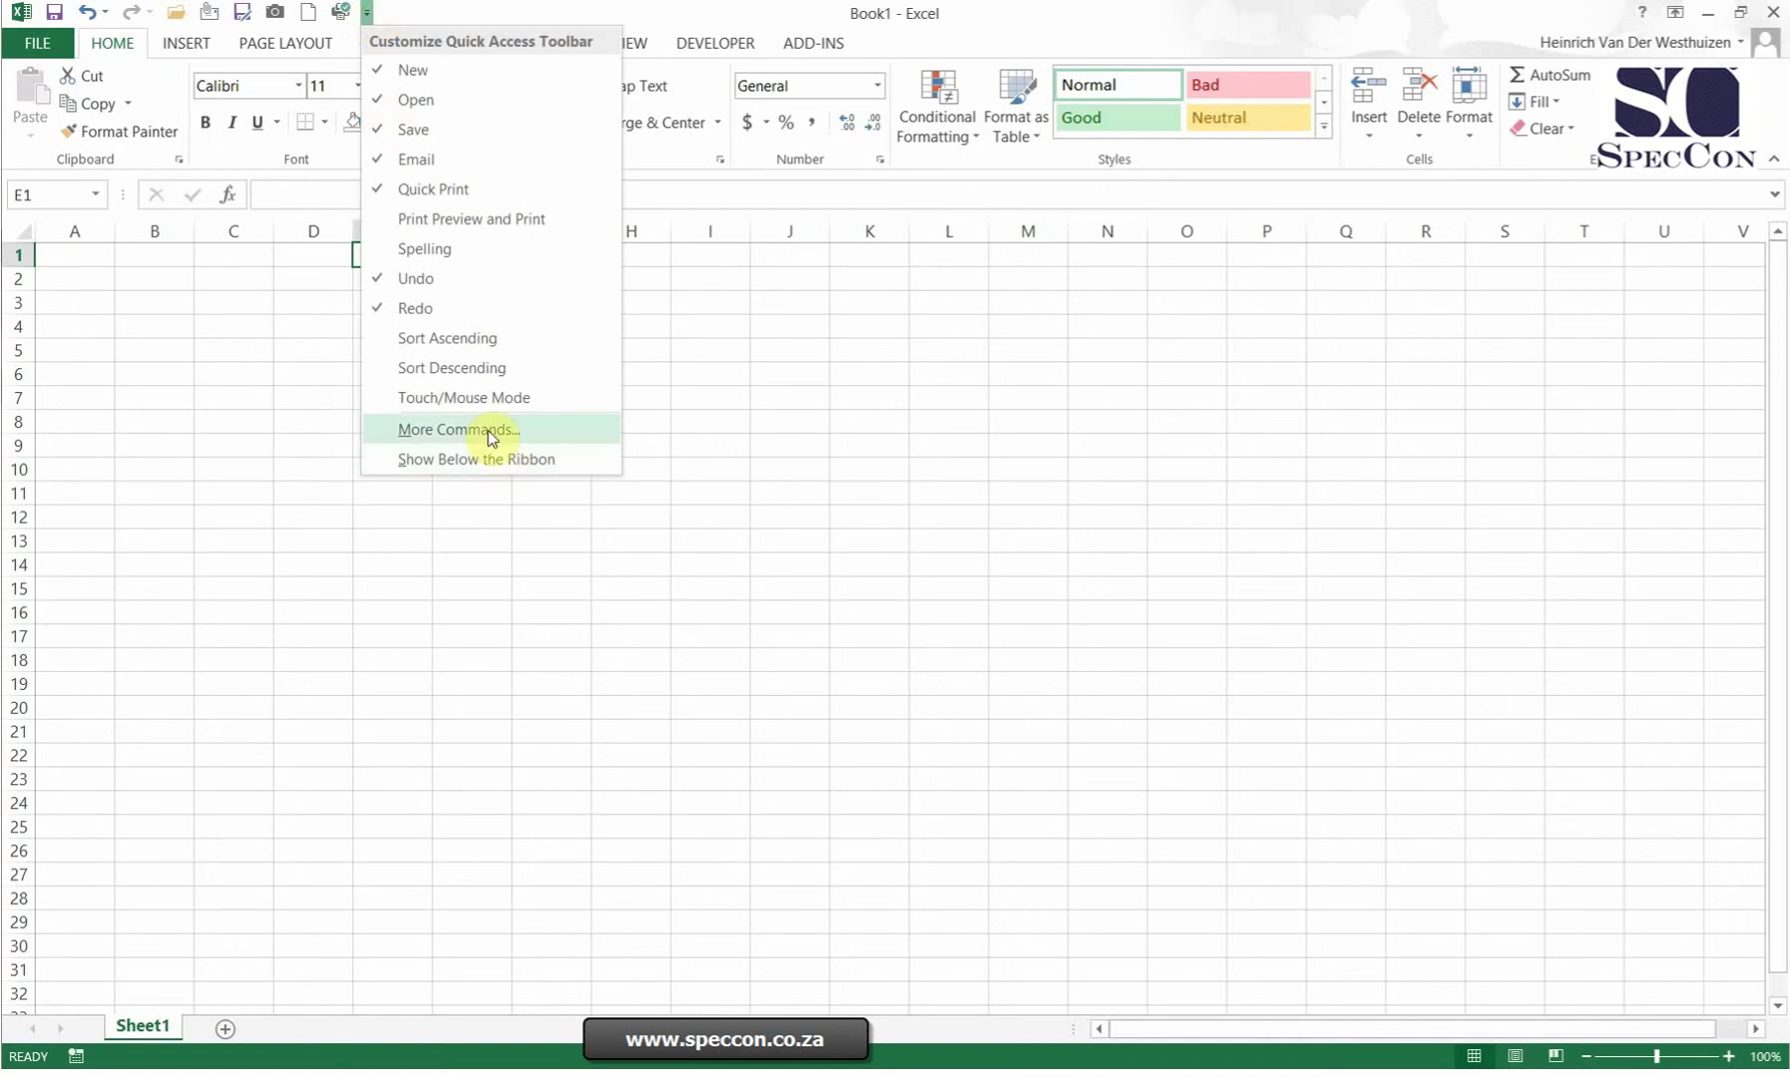
left_click(489, 429)
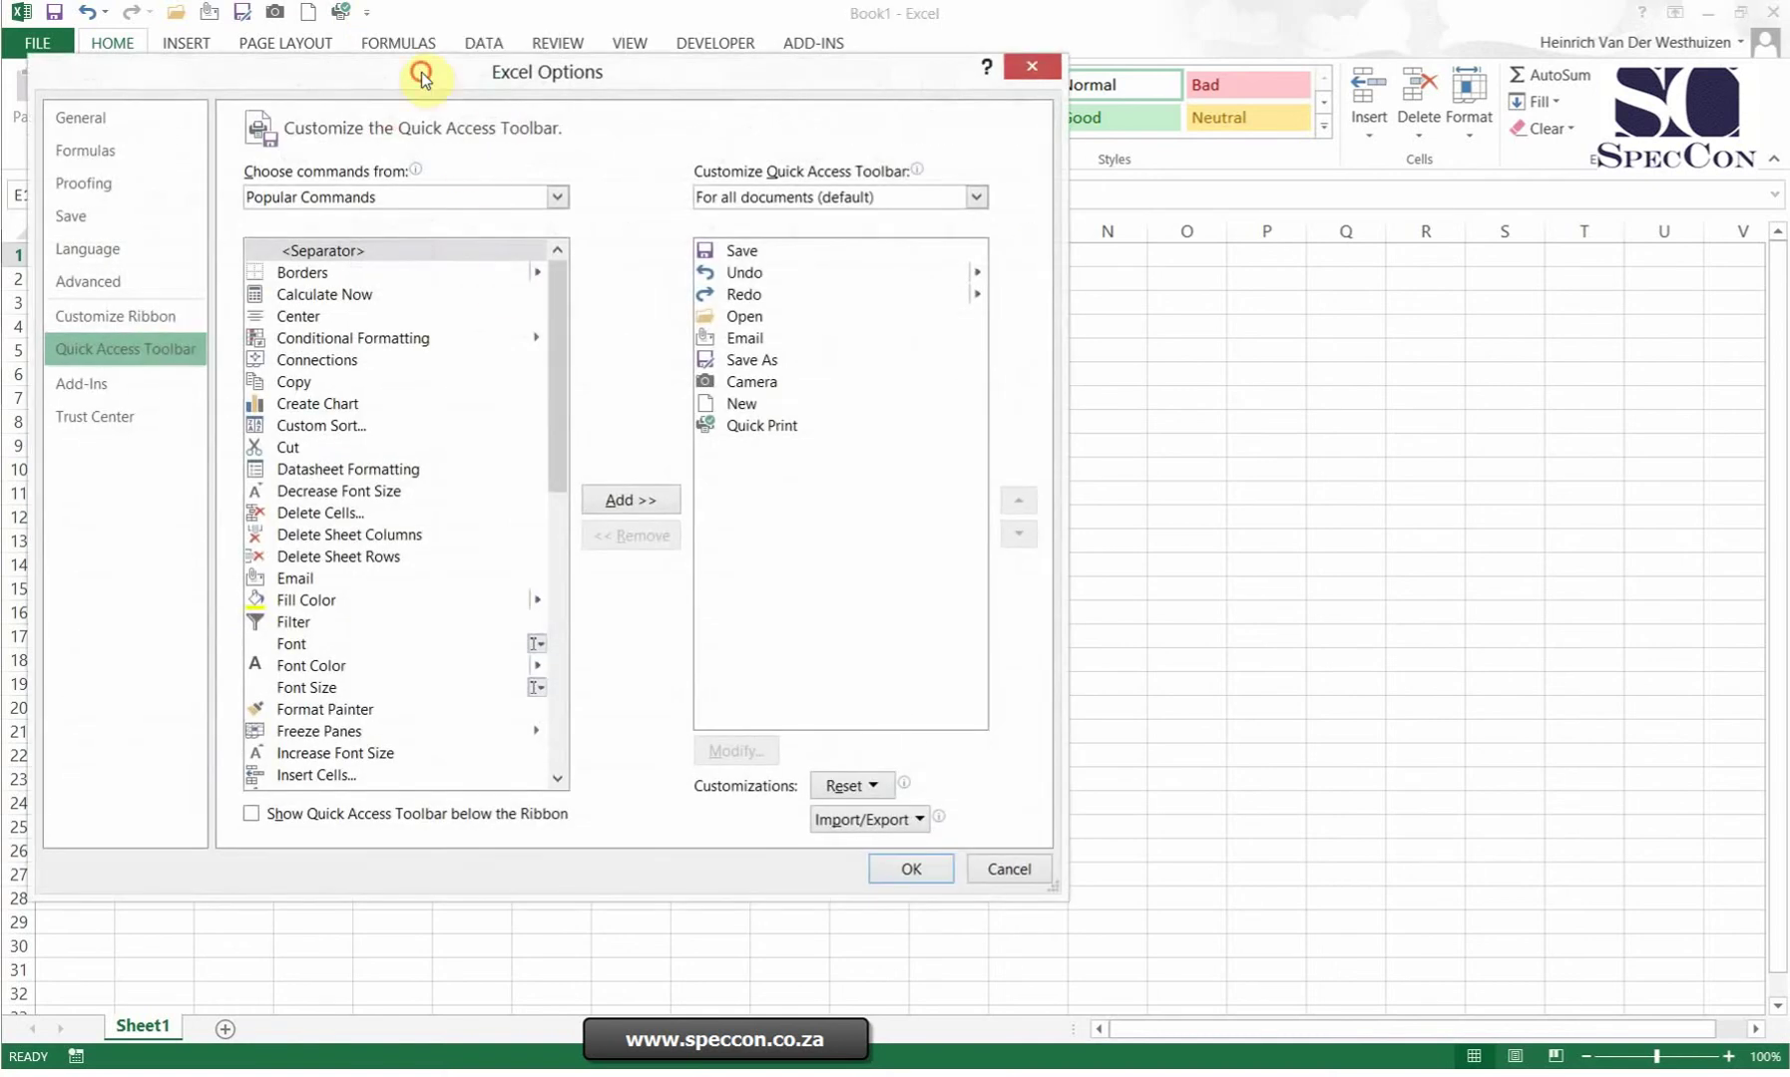
left_click_drag(421, 71, 606, 156)
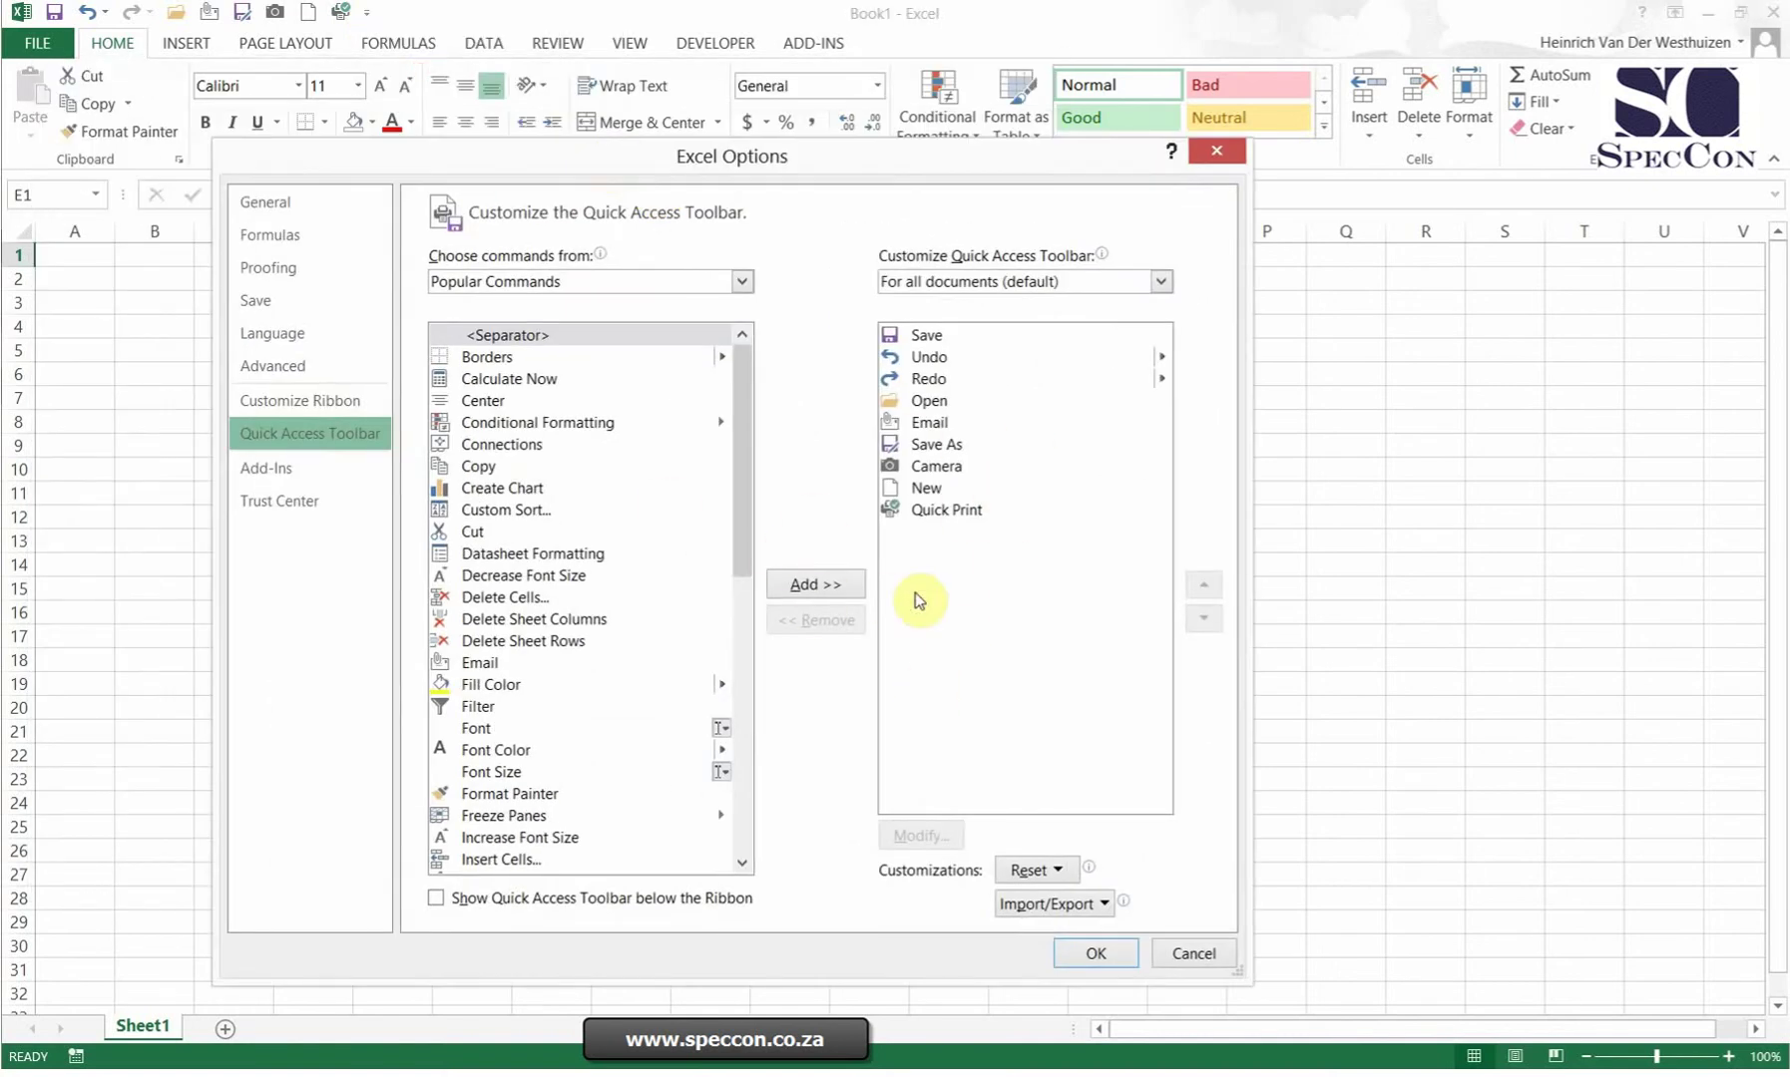
left_click(1217, 153)
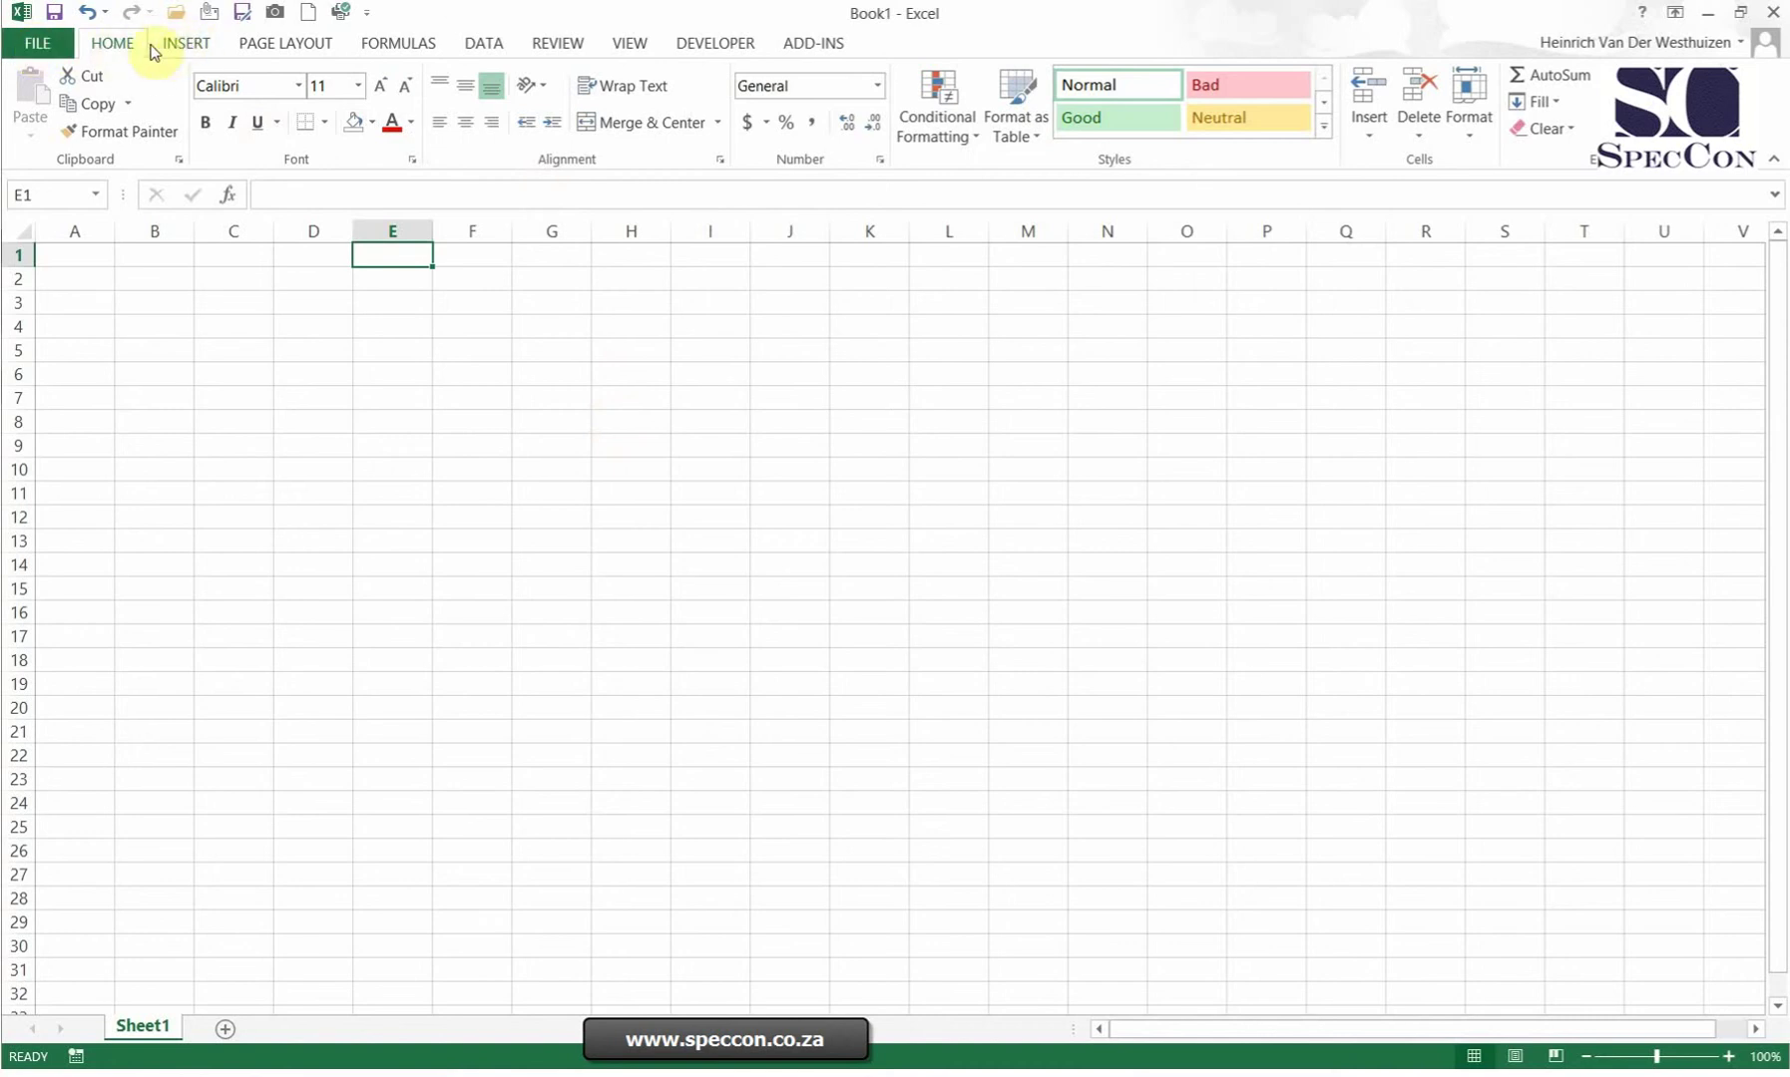
left_click(185, 42)
left_click(304, 43)
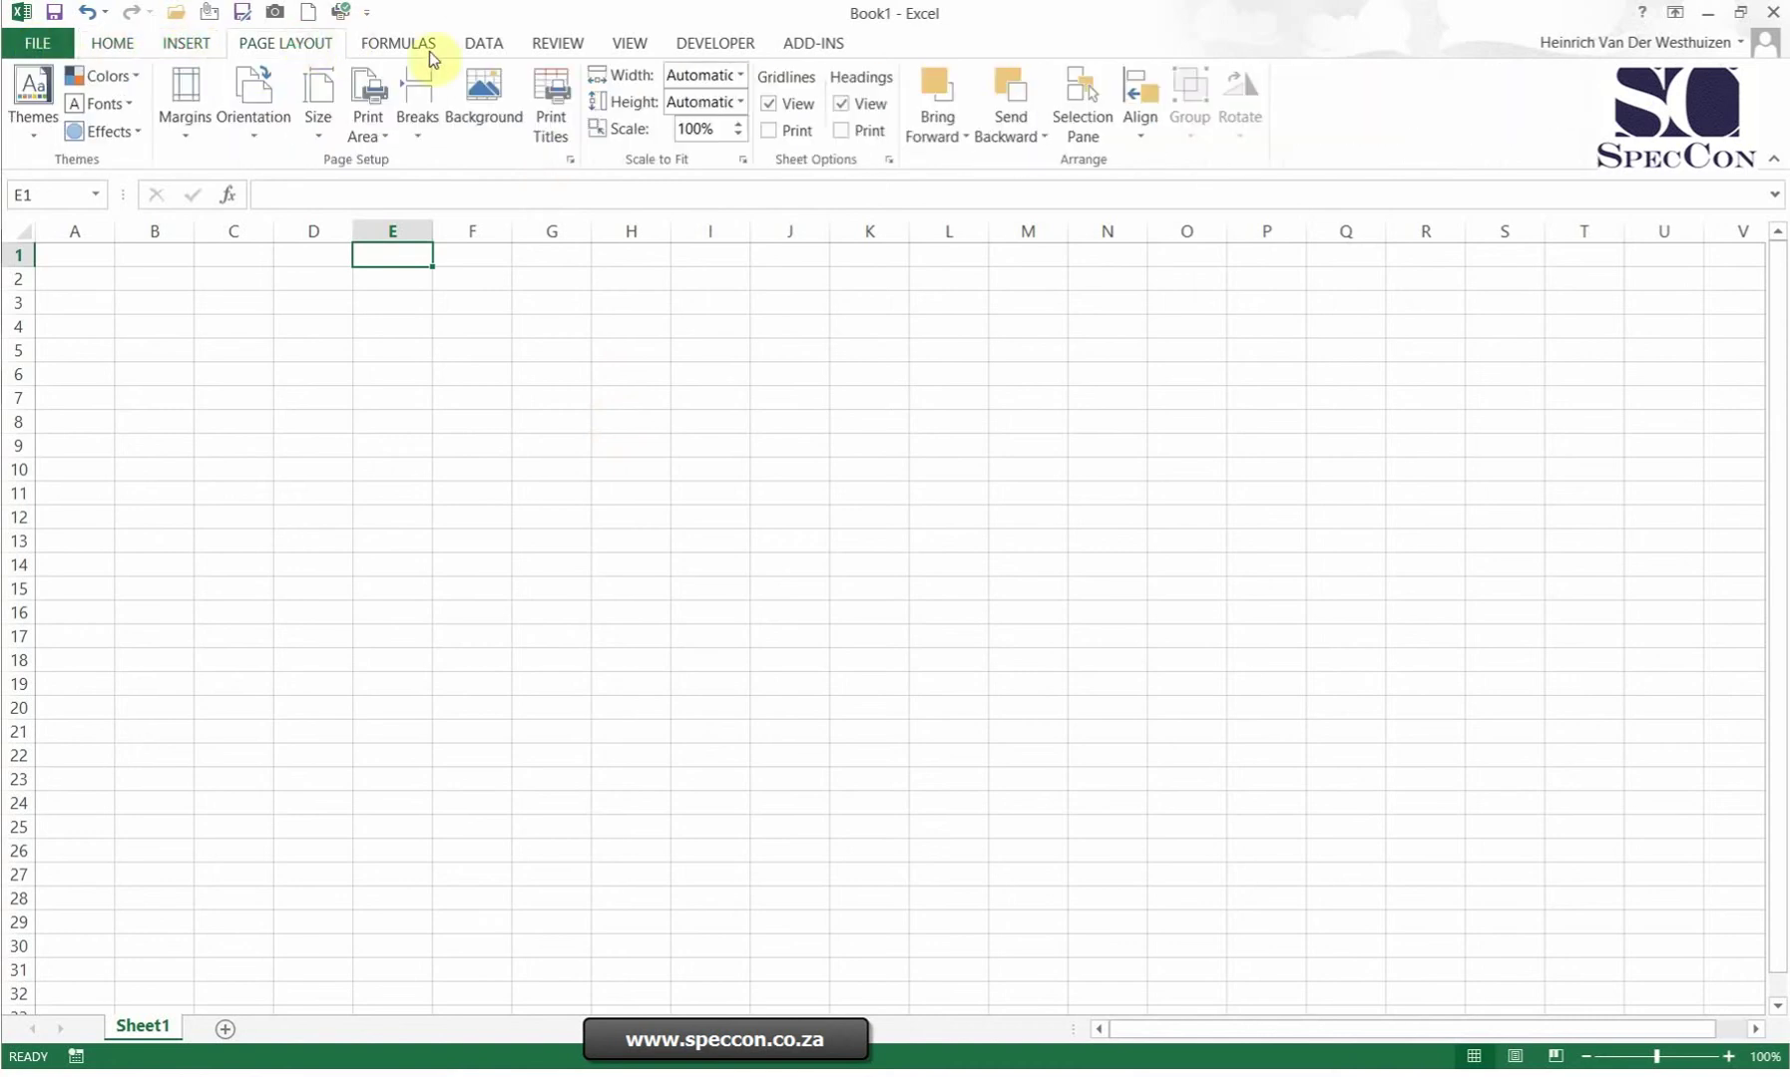
left_click(421, 46)
left_click(483, 43)
left_click(569, 41)
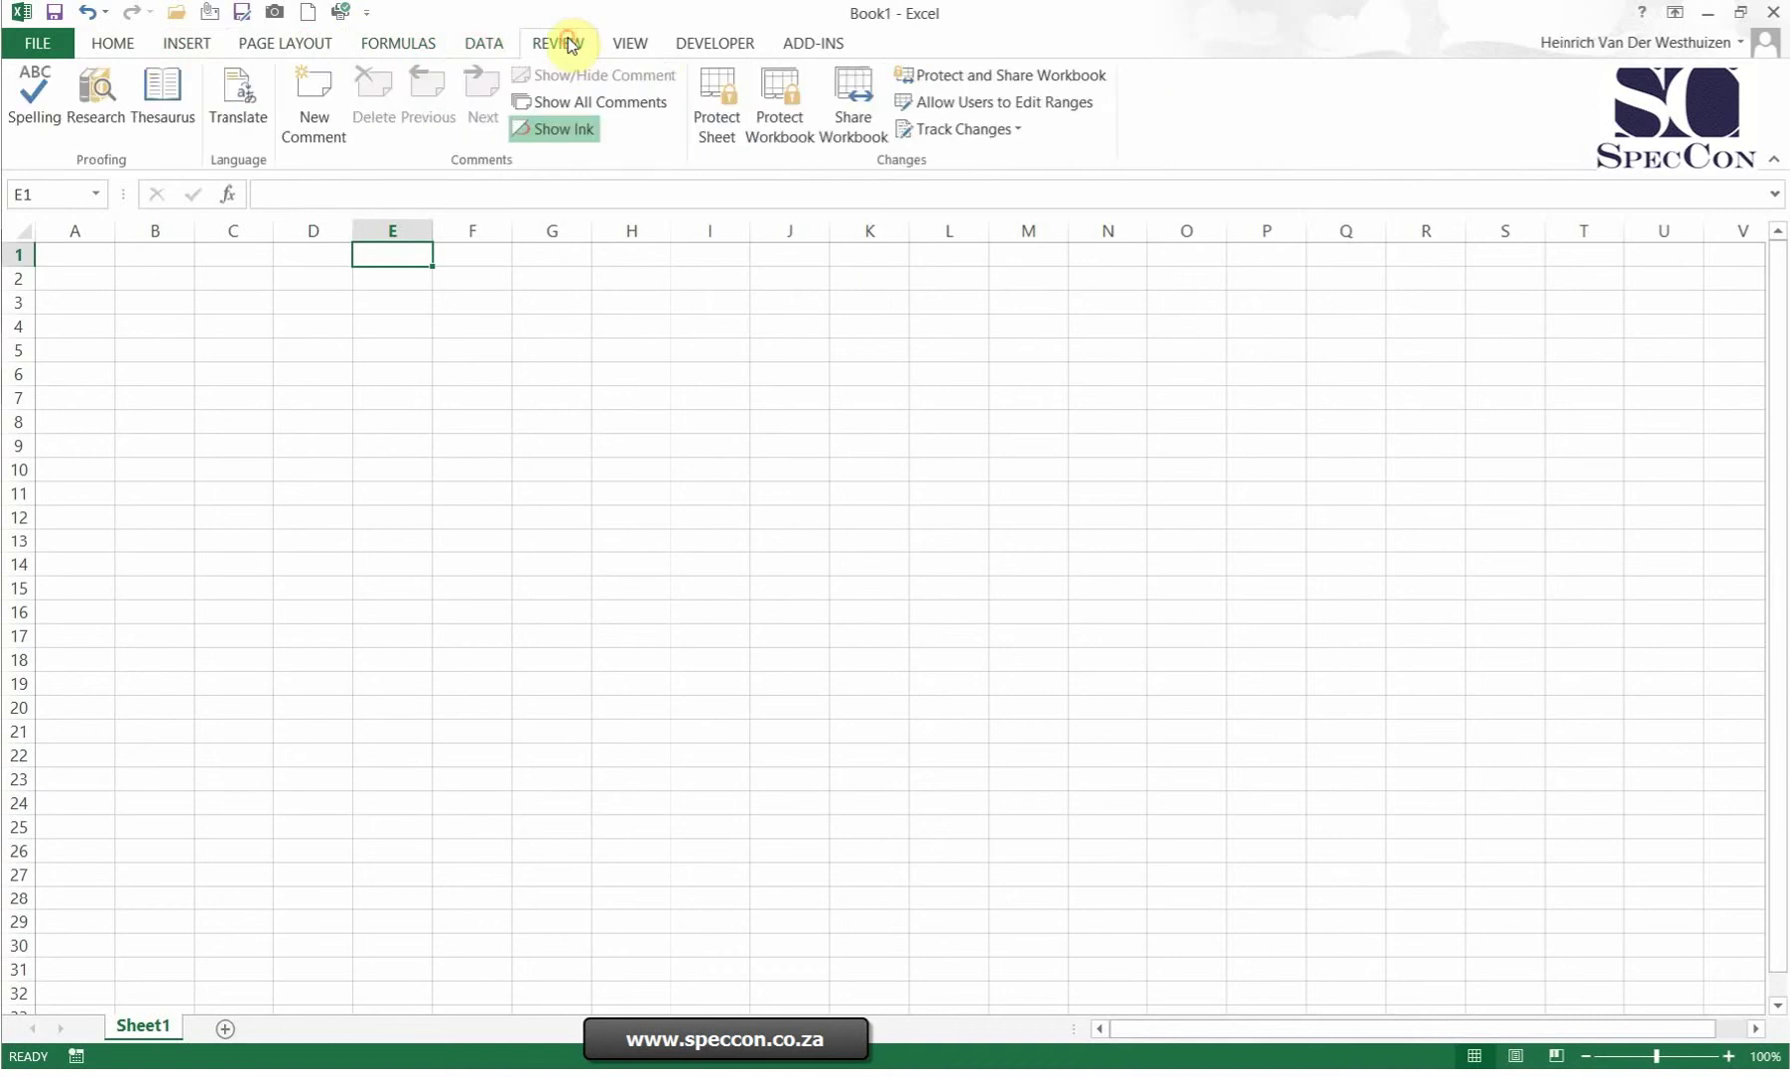
left_click(634, 43)
left_click(716, 46)
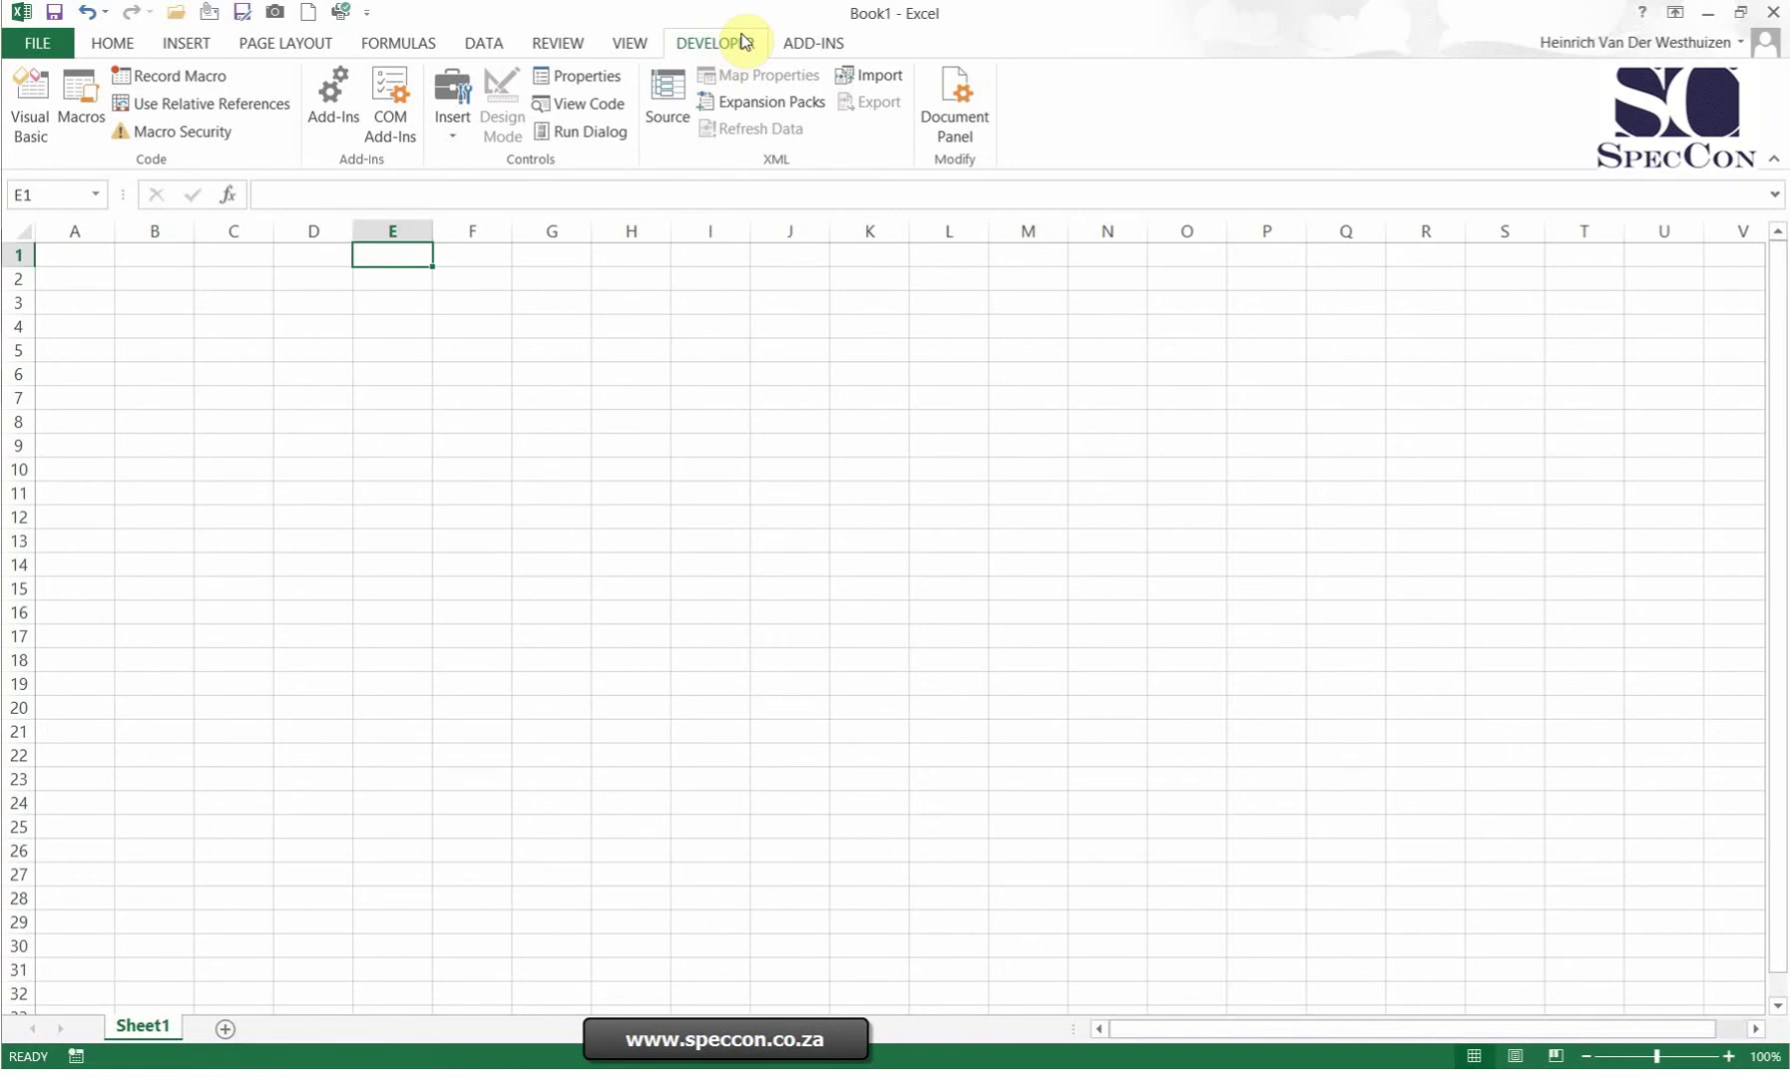
left_click(825, 50)
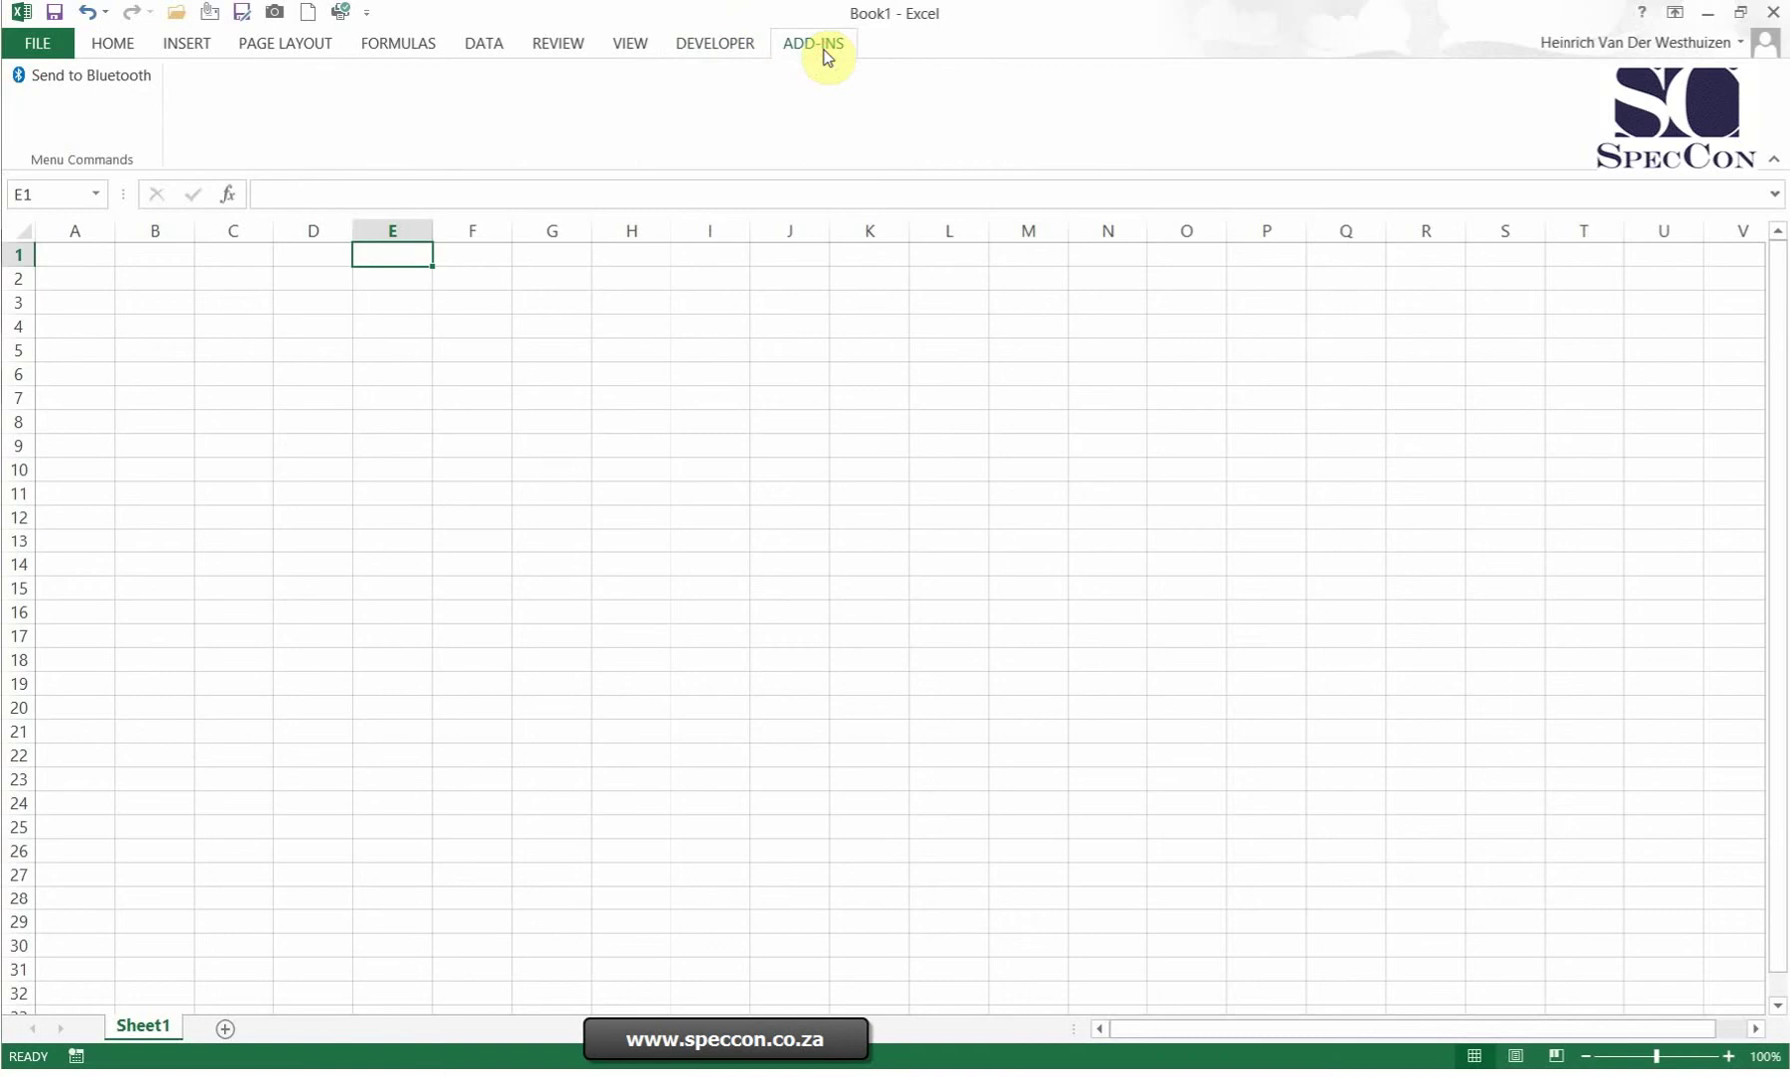
left_click(111, 50)
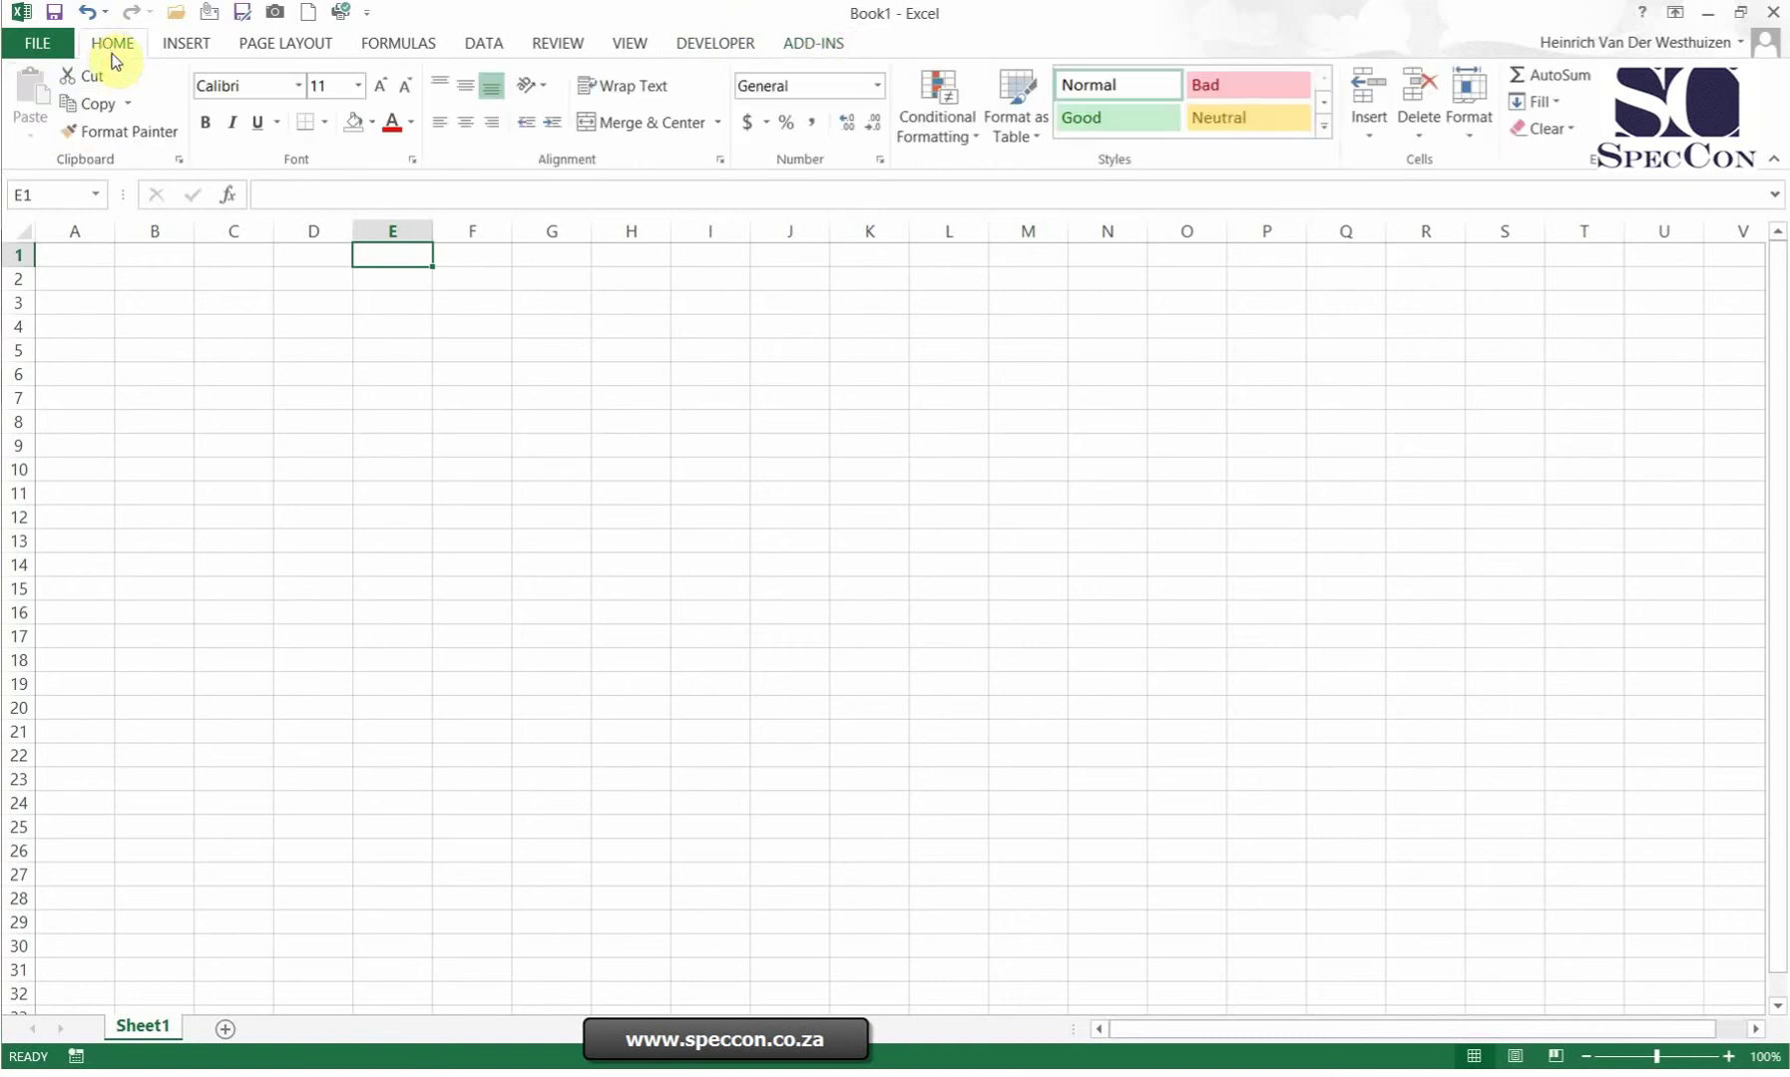
left_click(55, 43)
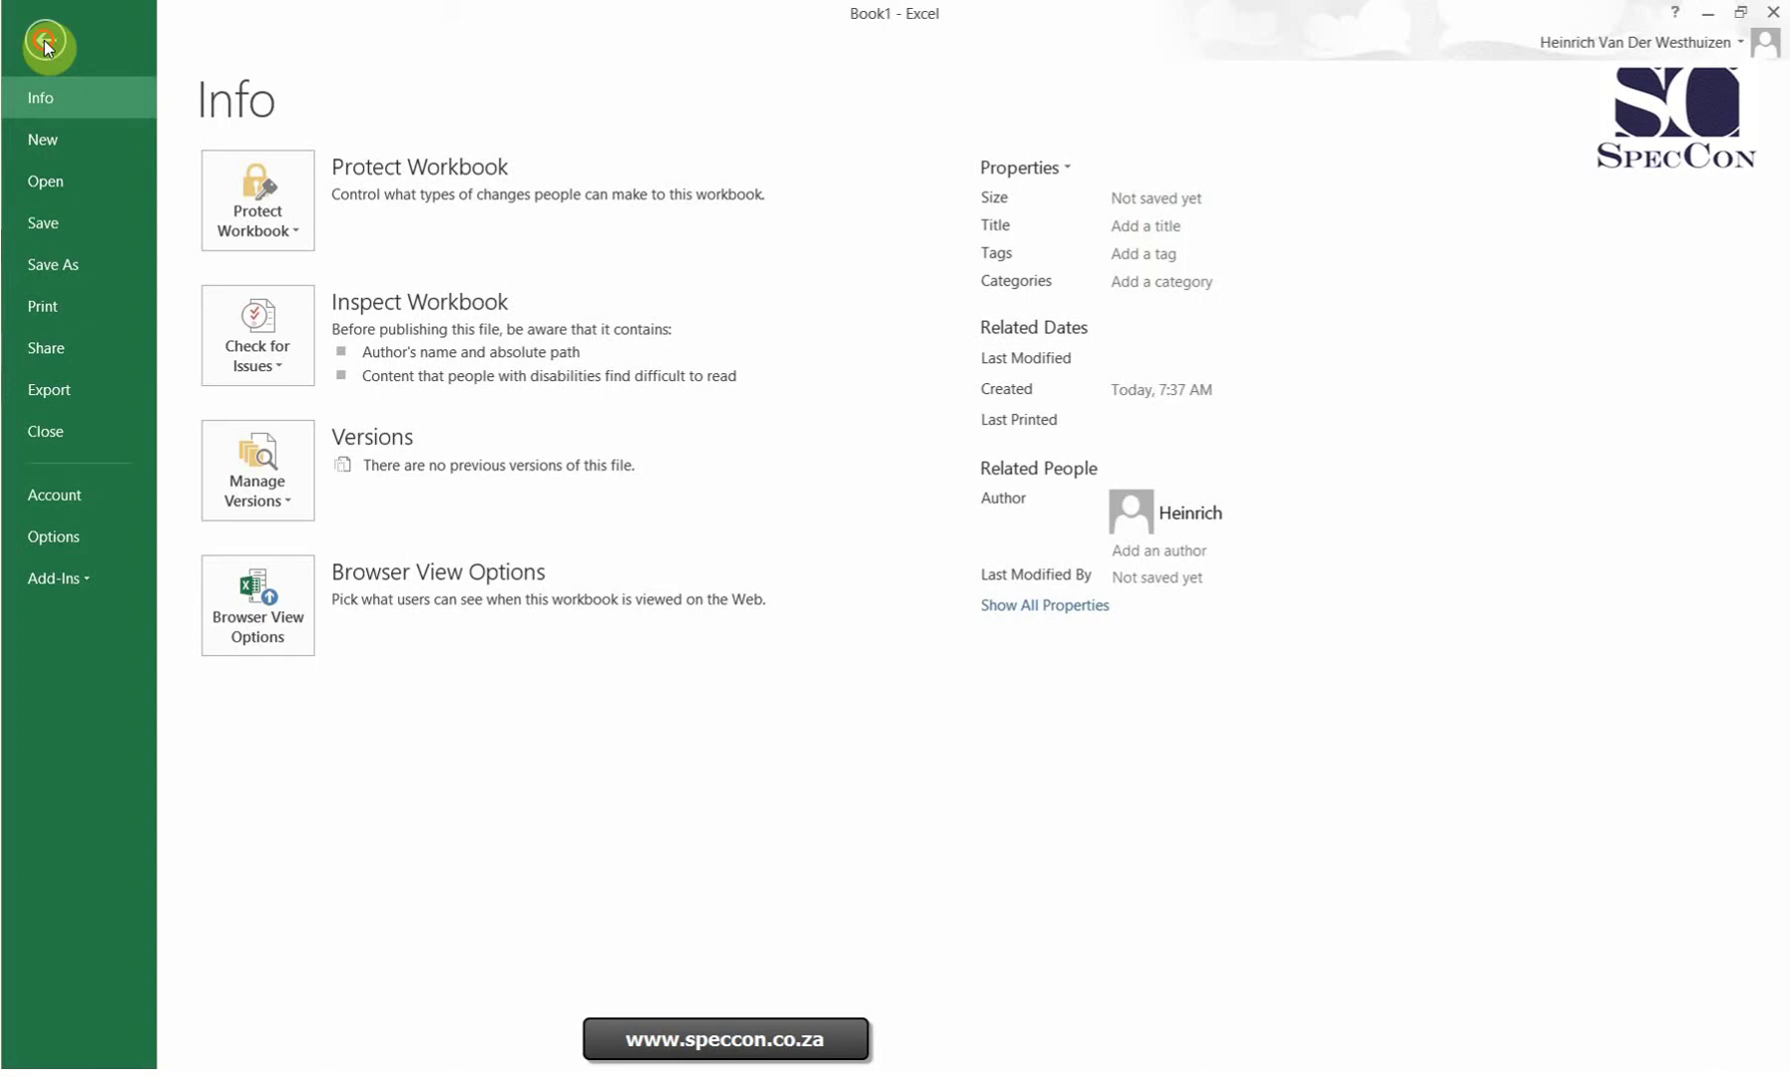
left_click(45, 43)
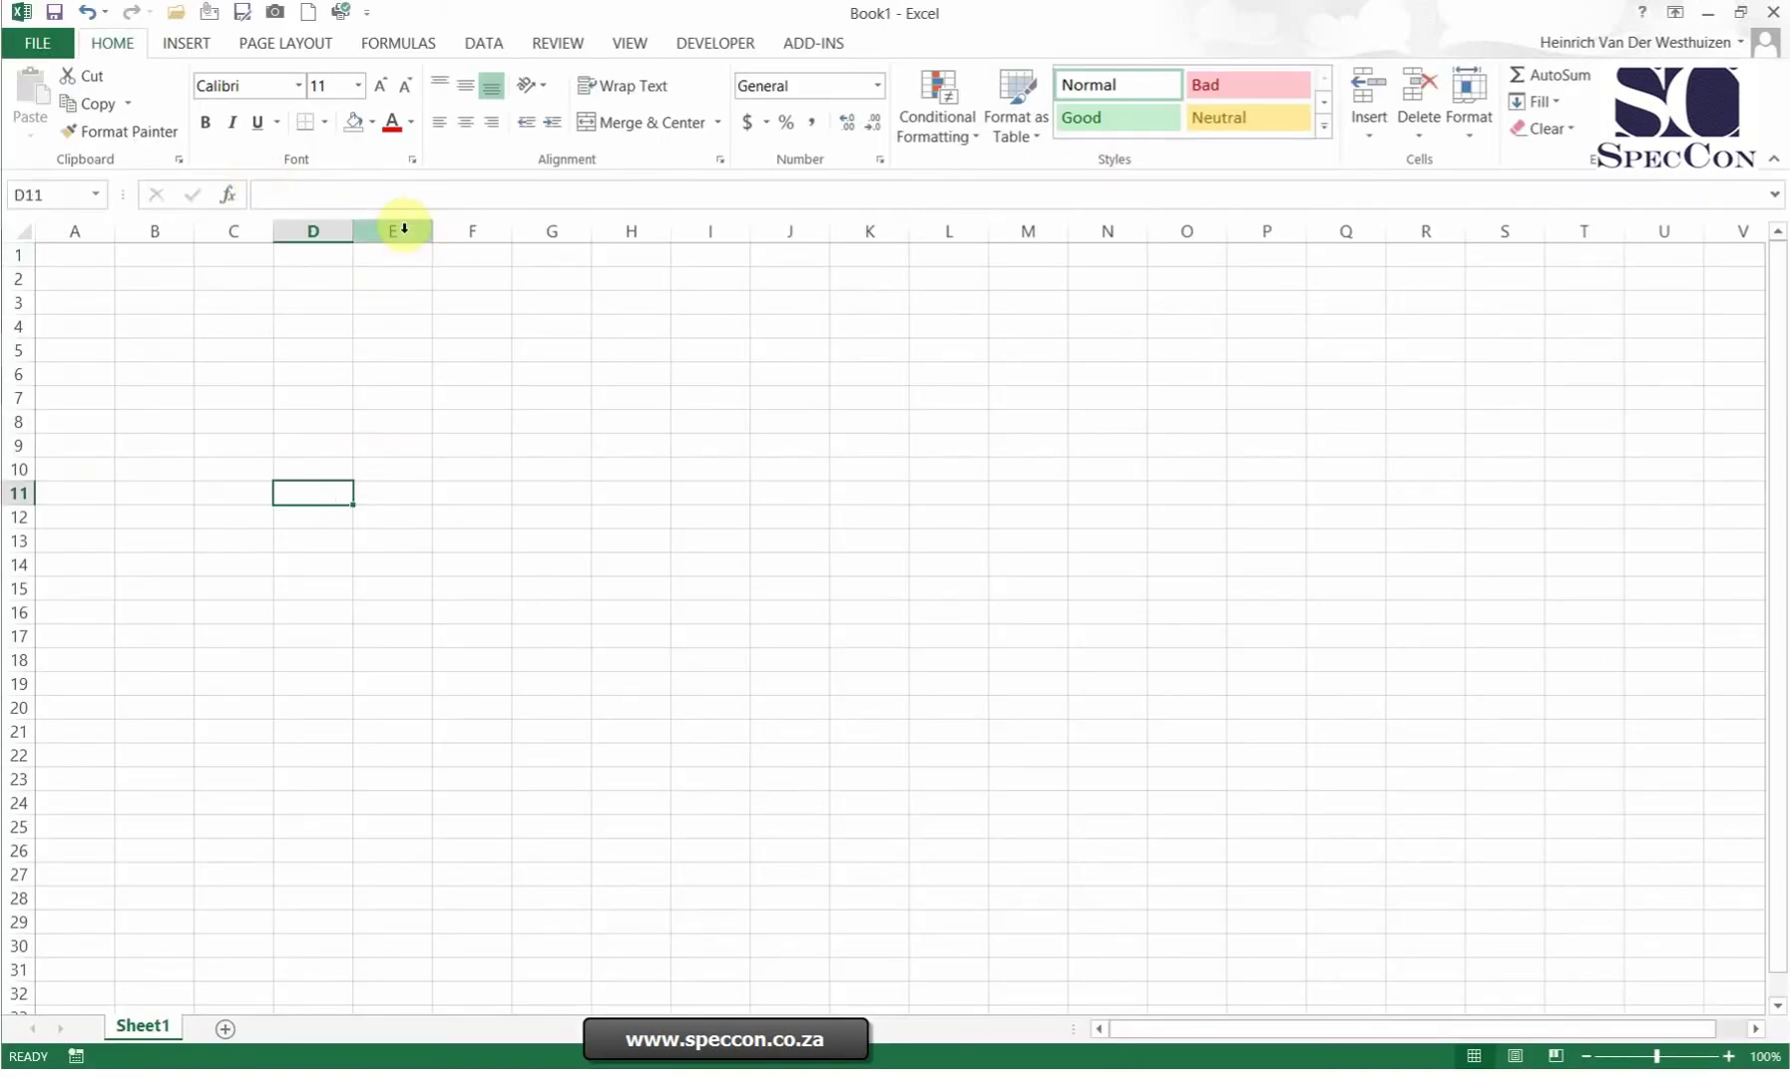
Step: Select cells E1 and F1, browse the INSERT and PAGE LAYOUT tabs, then return to HOME
left_click(388, 265)
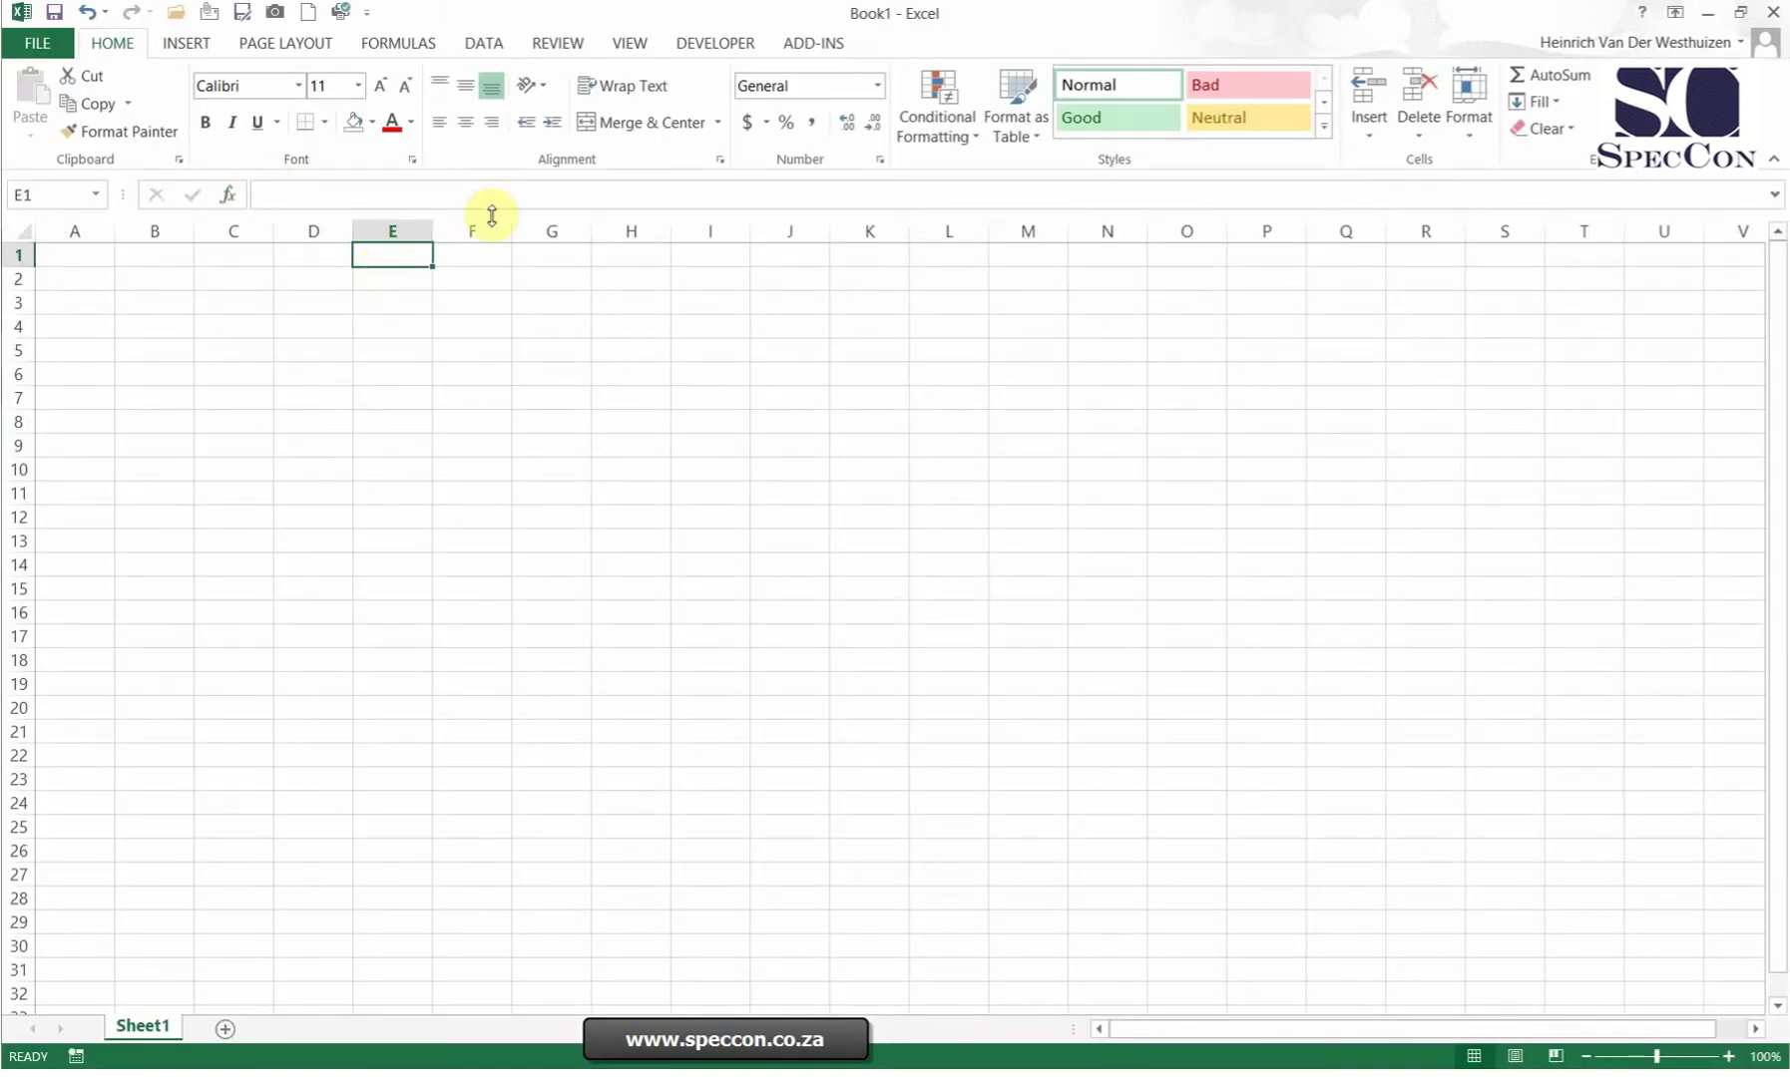
left_click(459, 256)
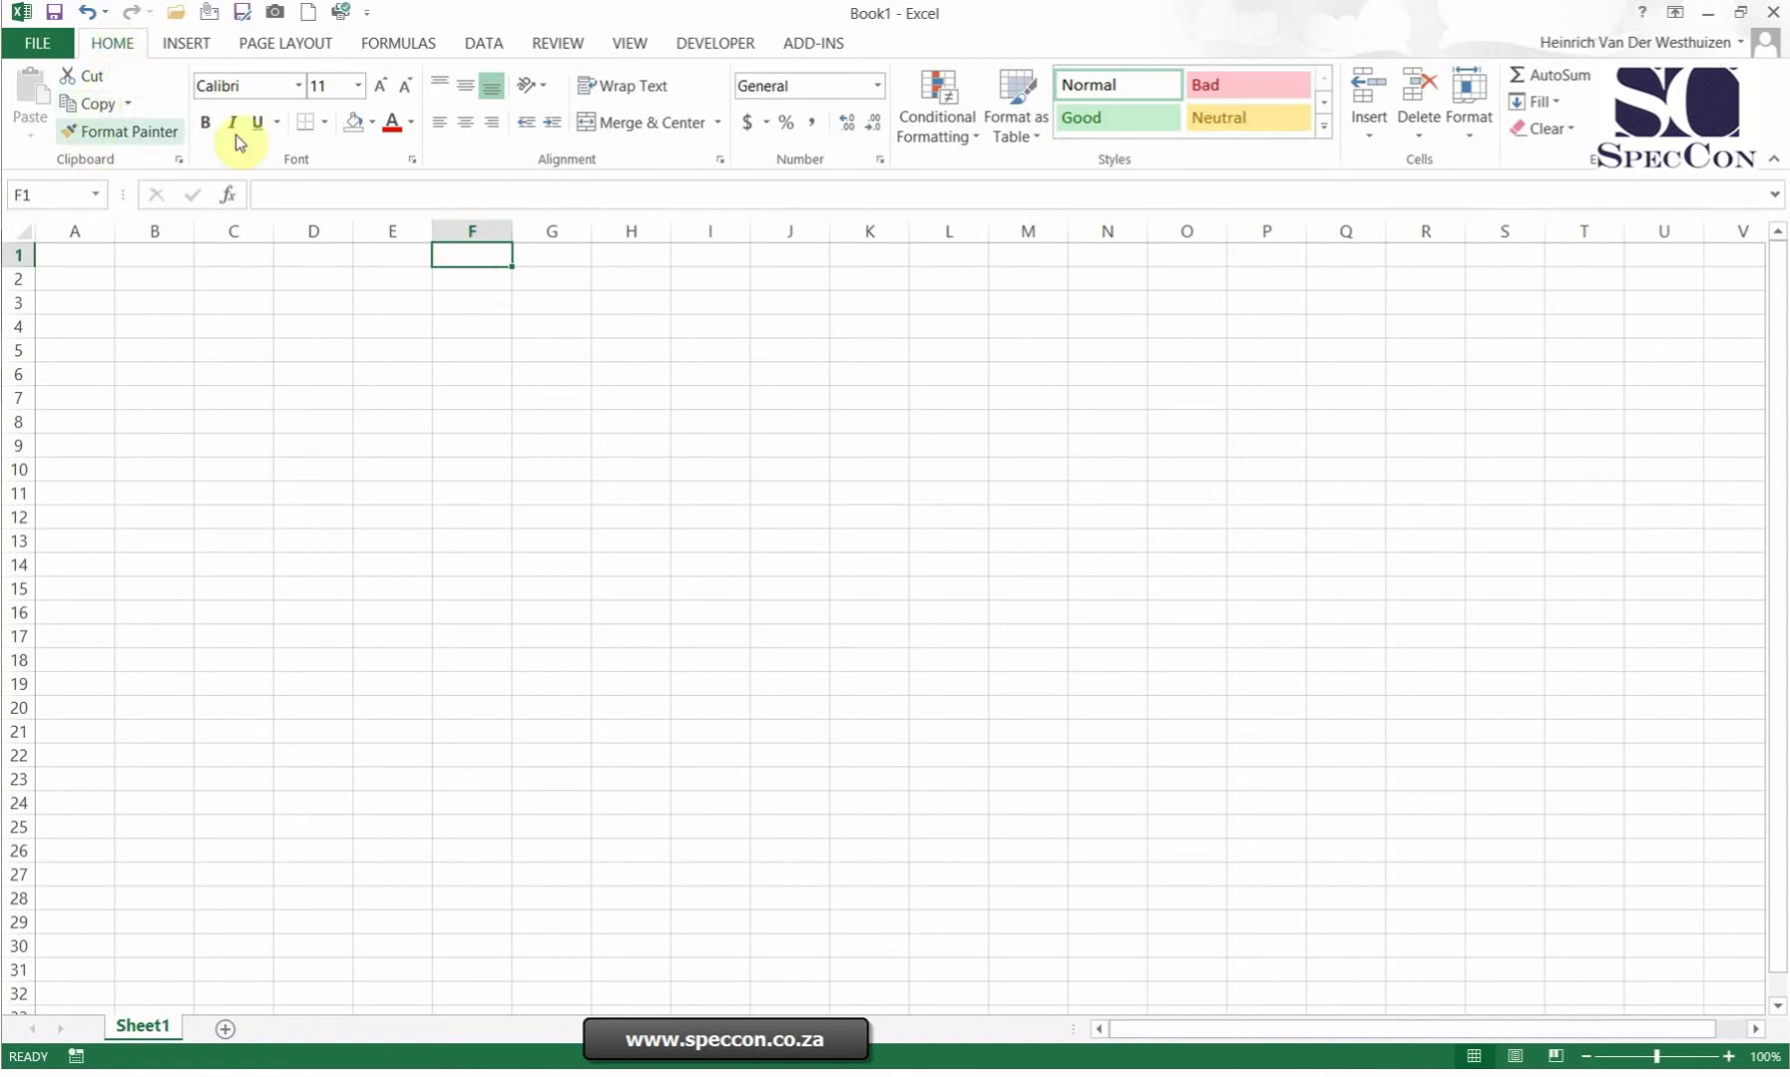
left_click(184, 43)
left_click(287, 43)
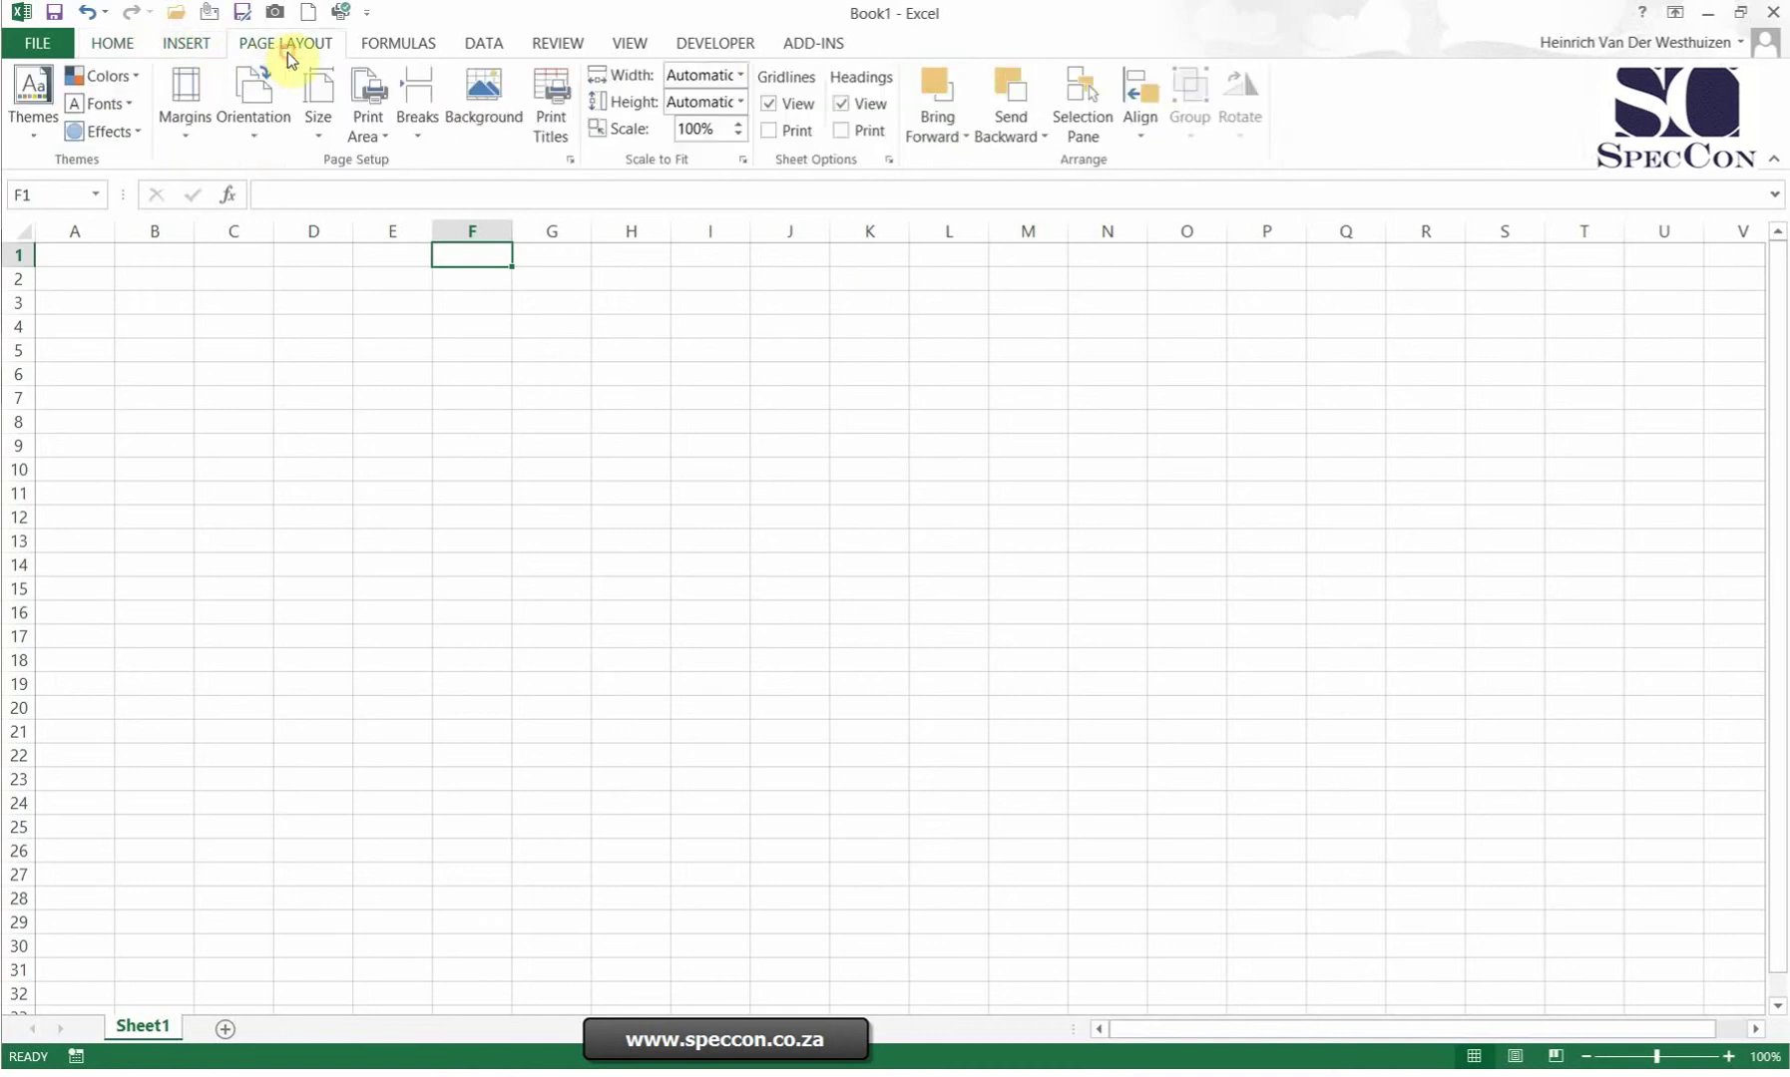
left_click(115, 43)
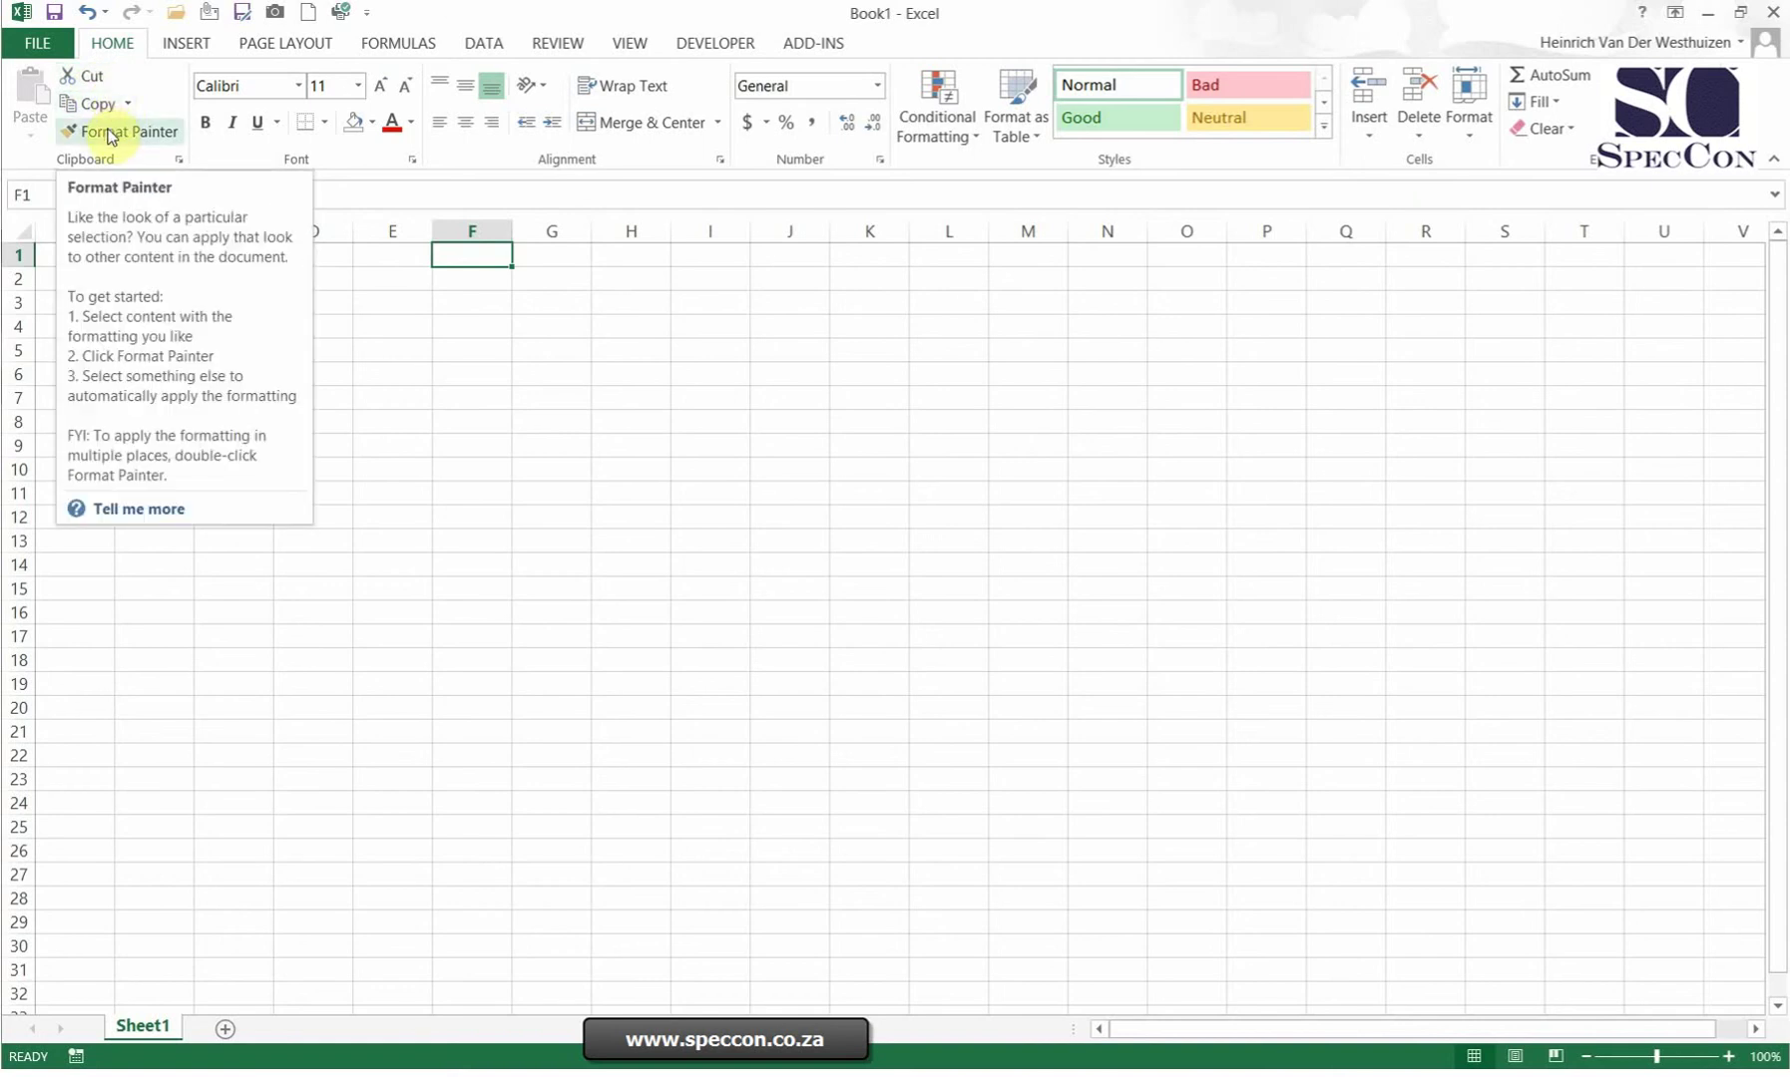
Step: Select cells F7, F2 and D5, then bring up the INSERT tab commands
left_click(476, 399)
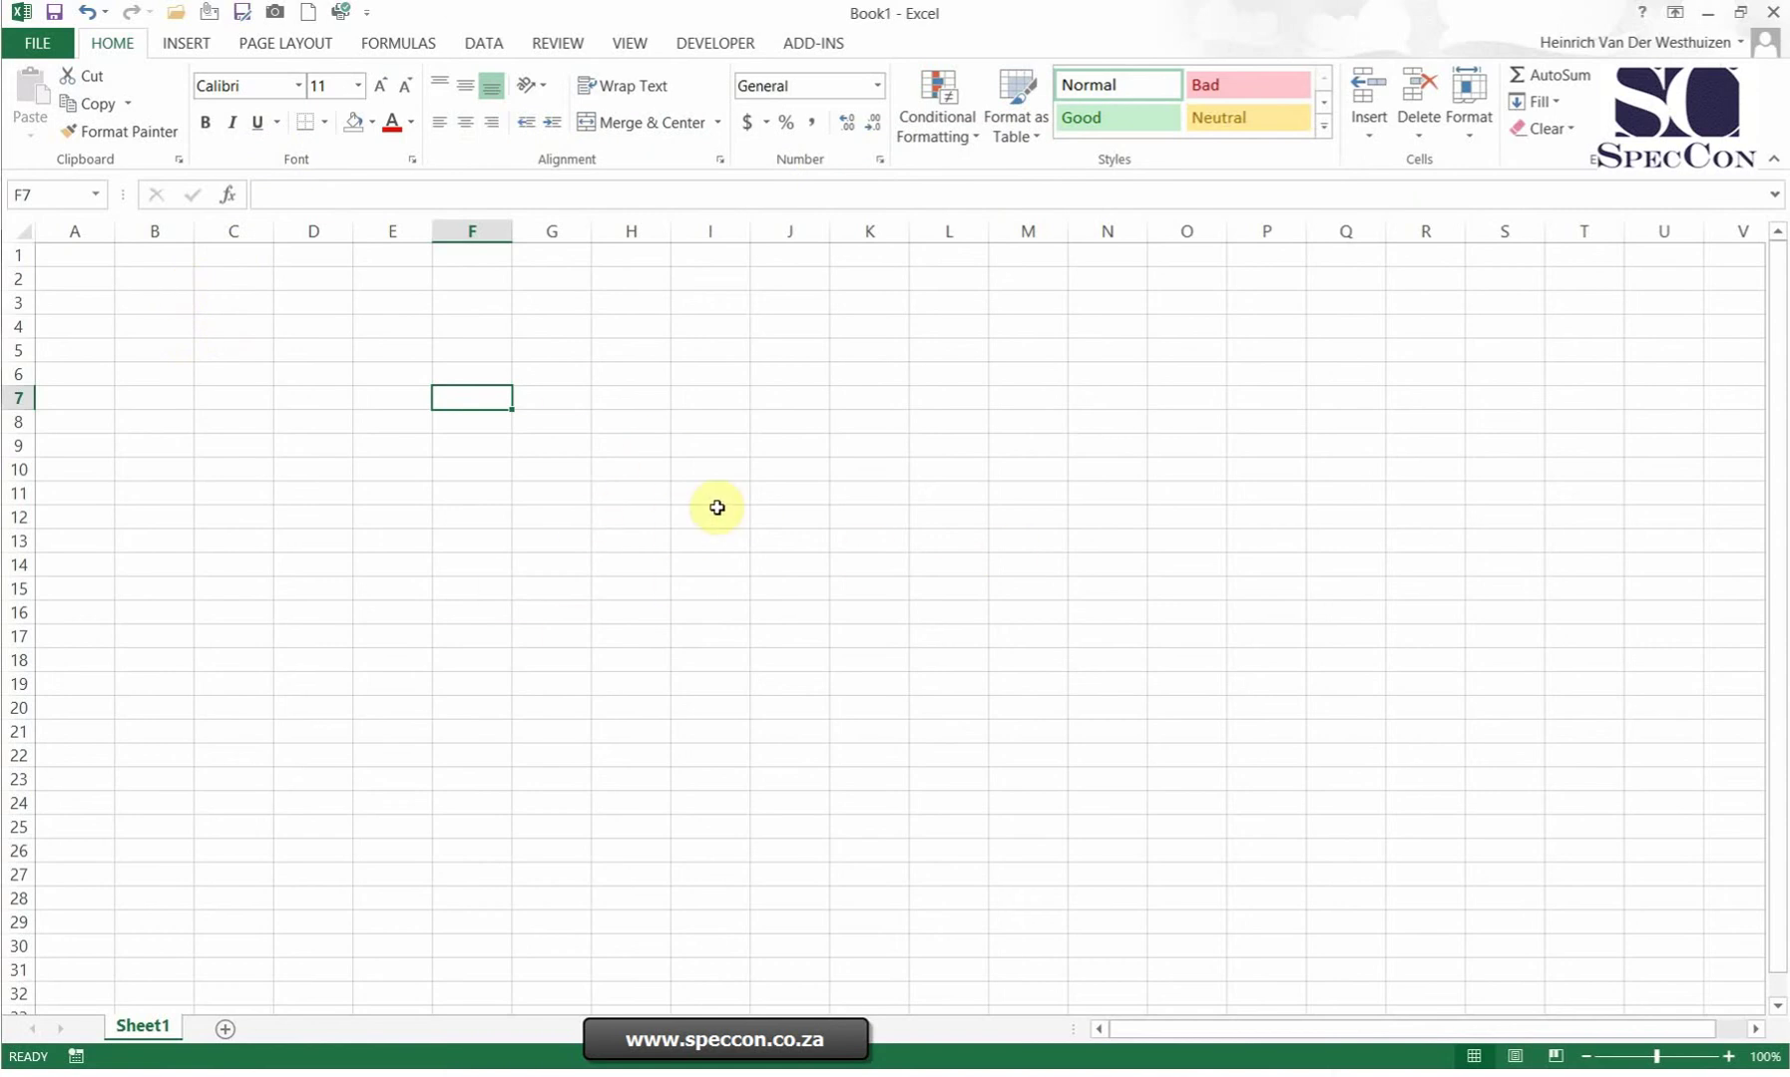
left_click(477, 276)
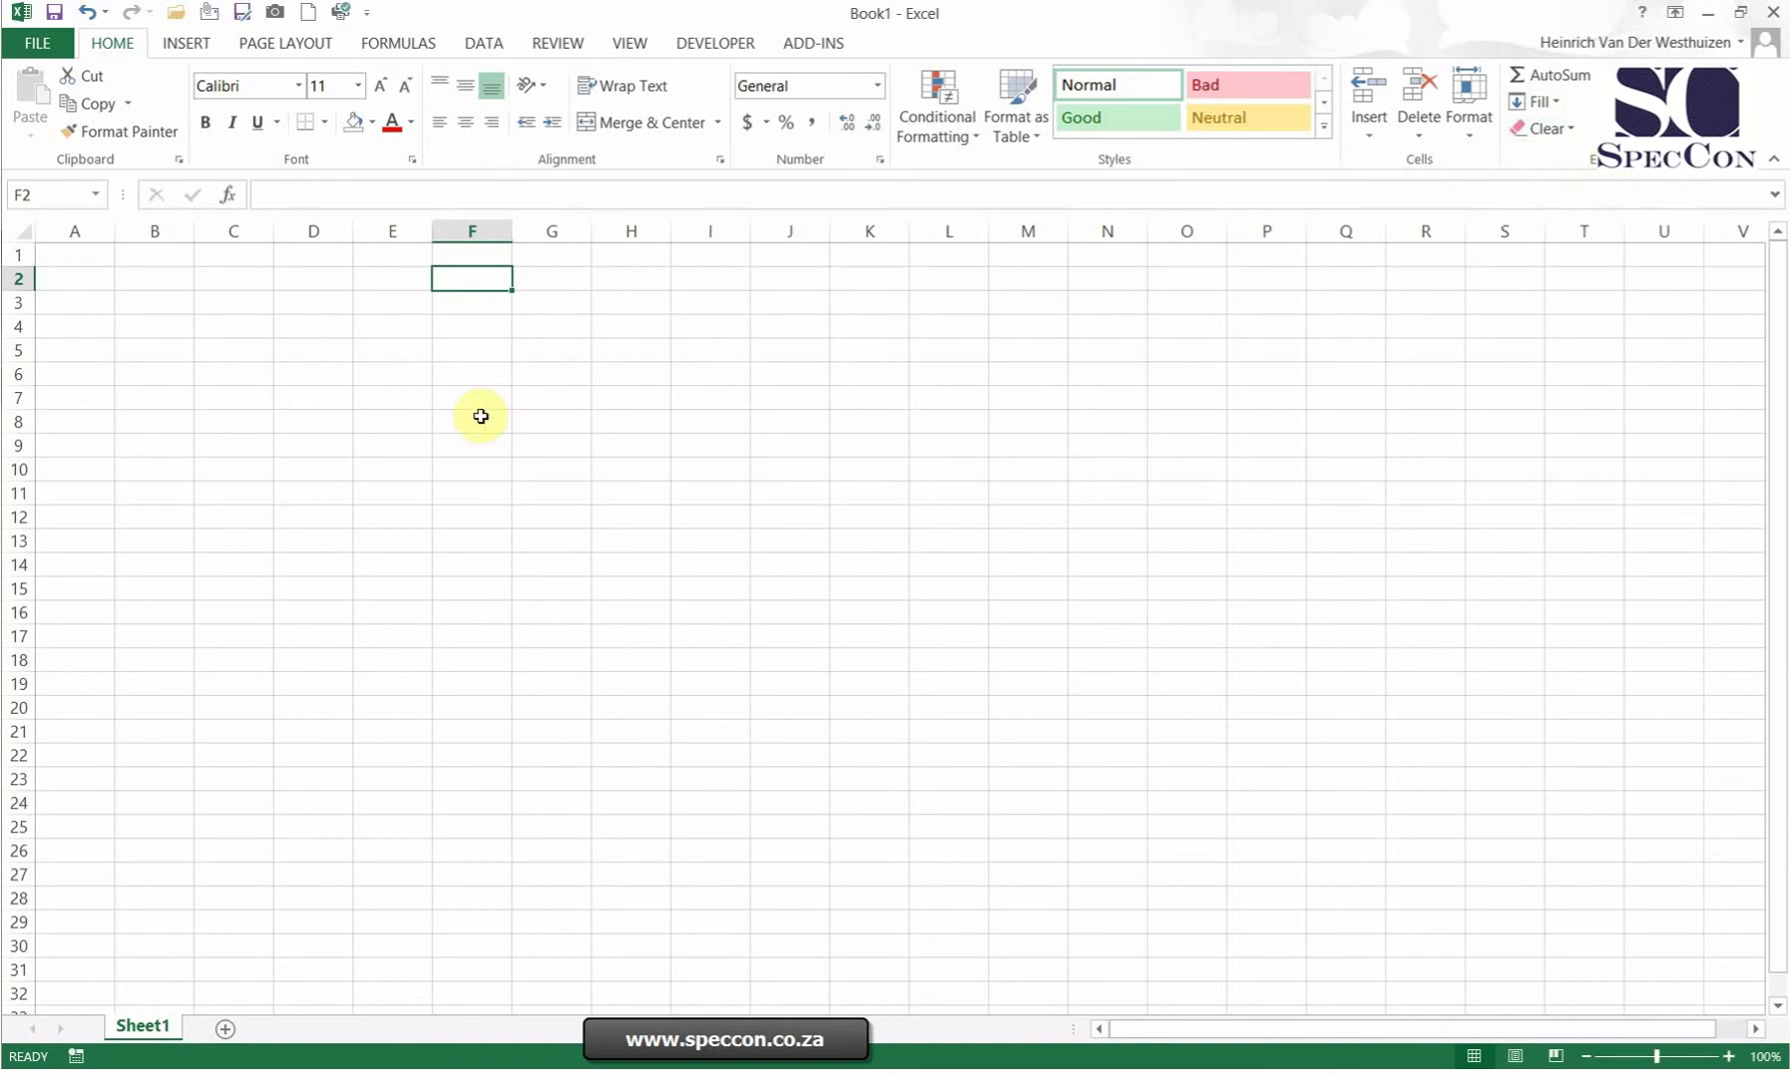
left_click(338, 357)
left_click(199, 48)
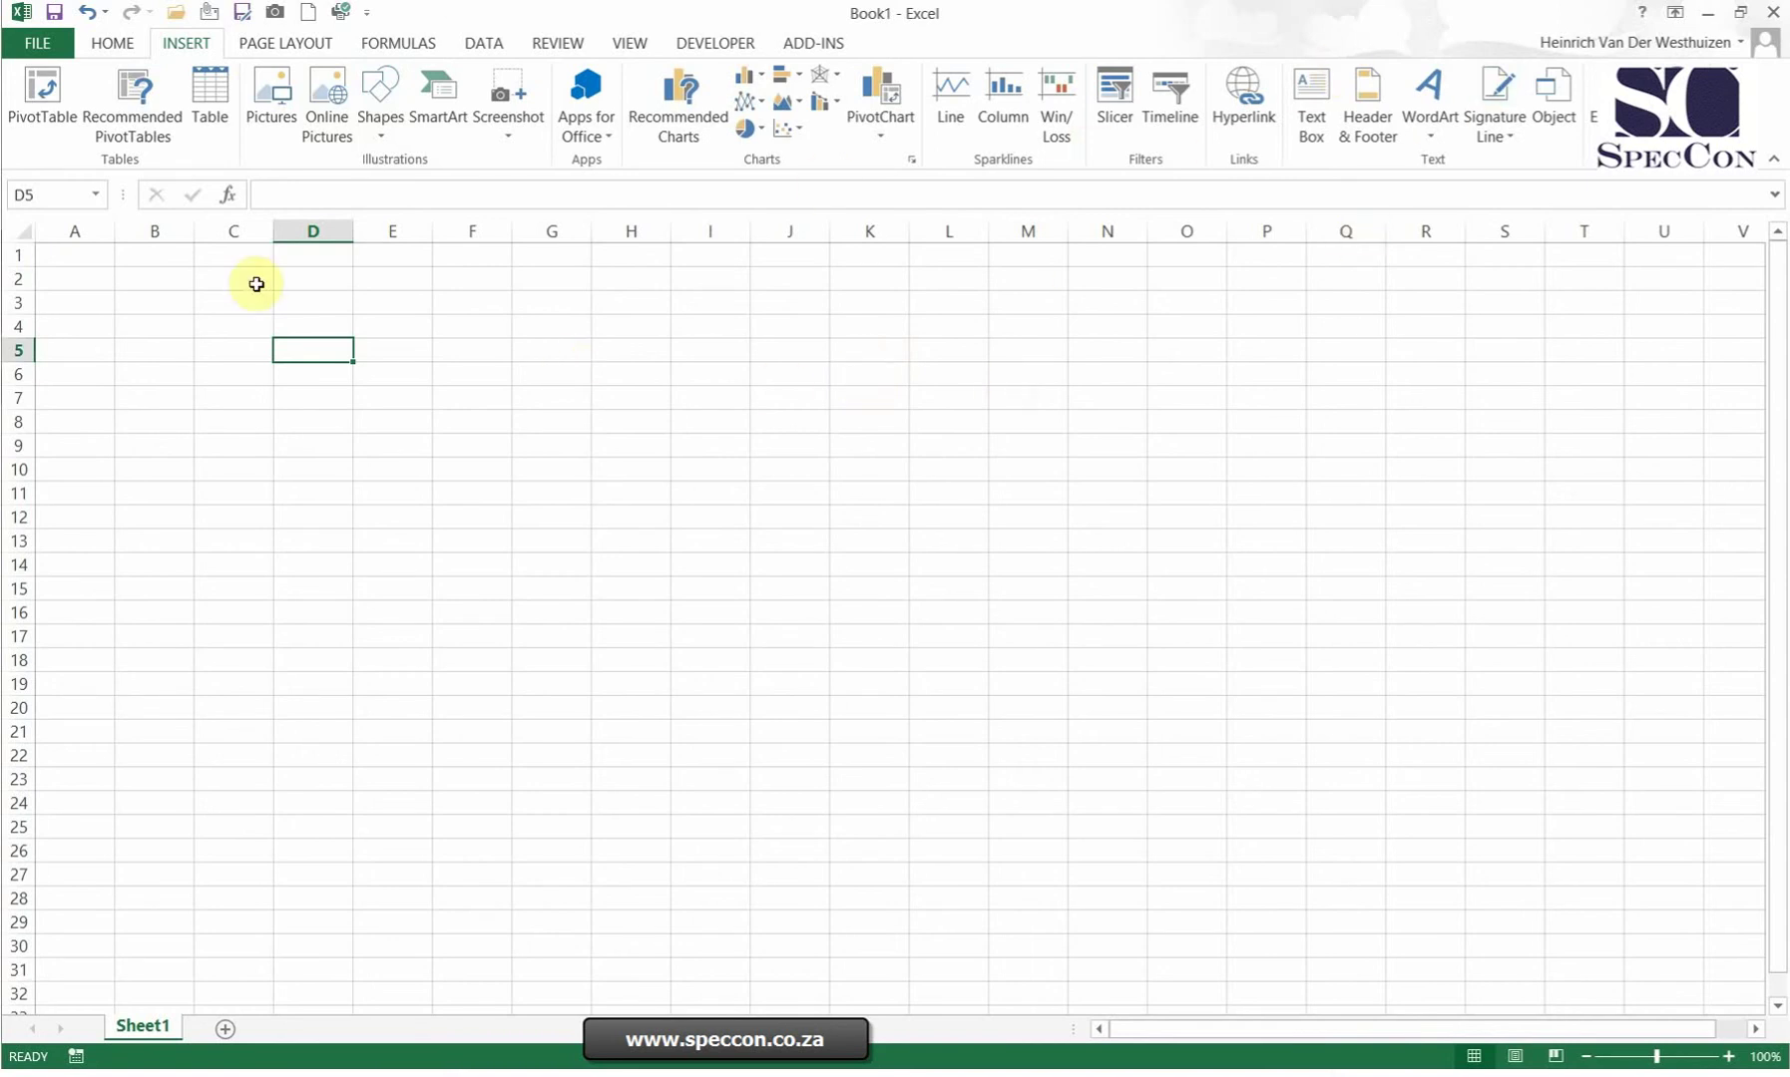
Step: Select cell A1 and show the PAGE LAYOUT tab with themes, margins and scale
left_click(82, 254)
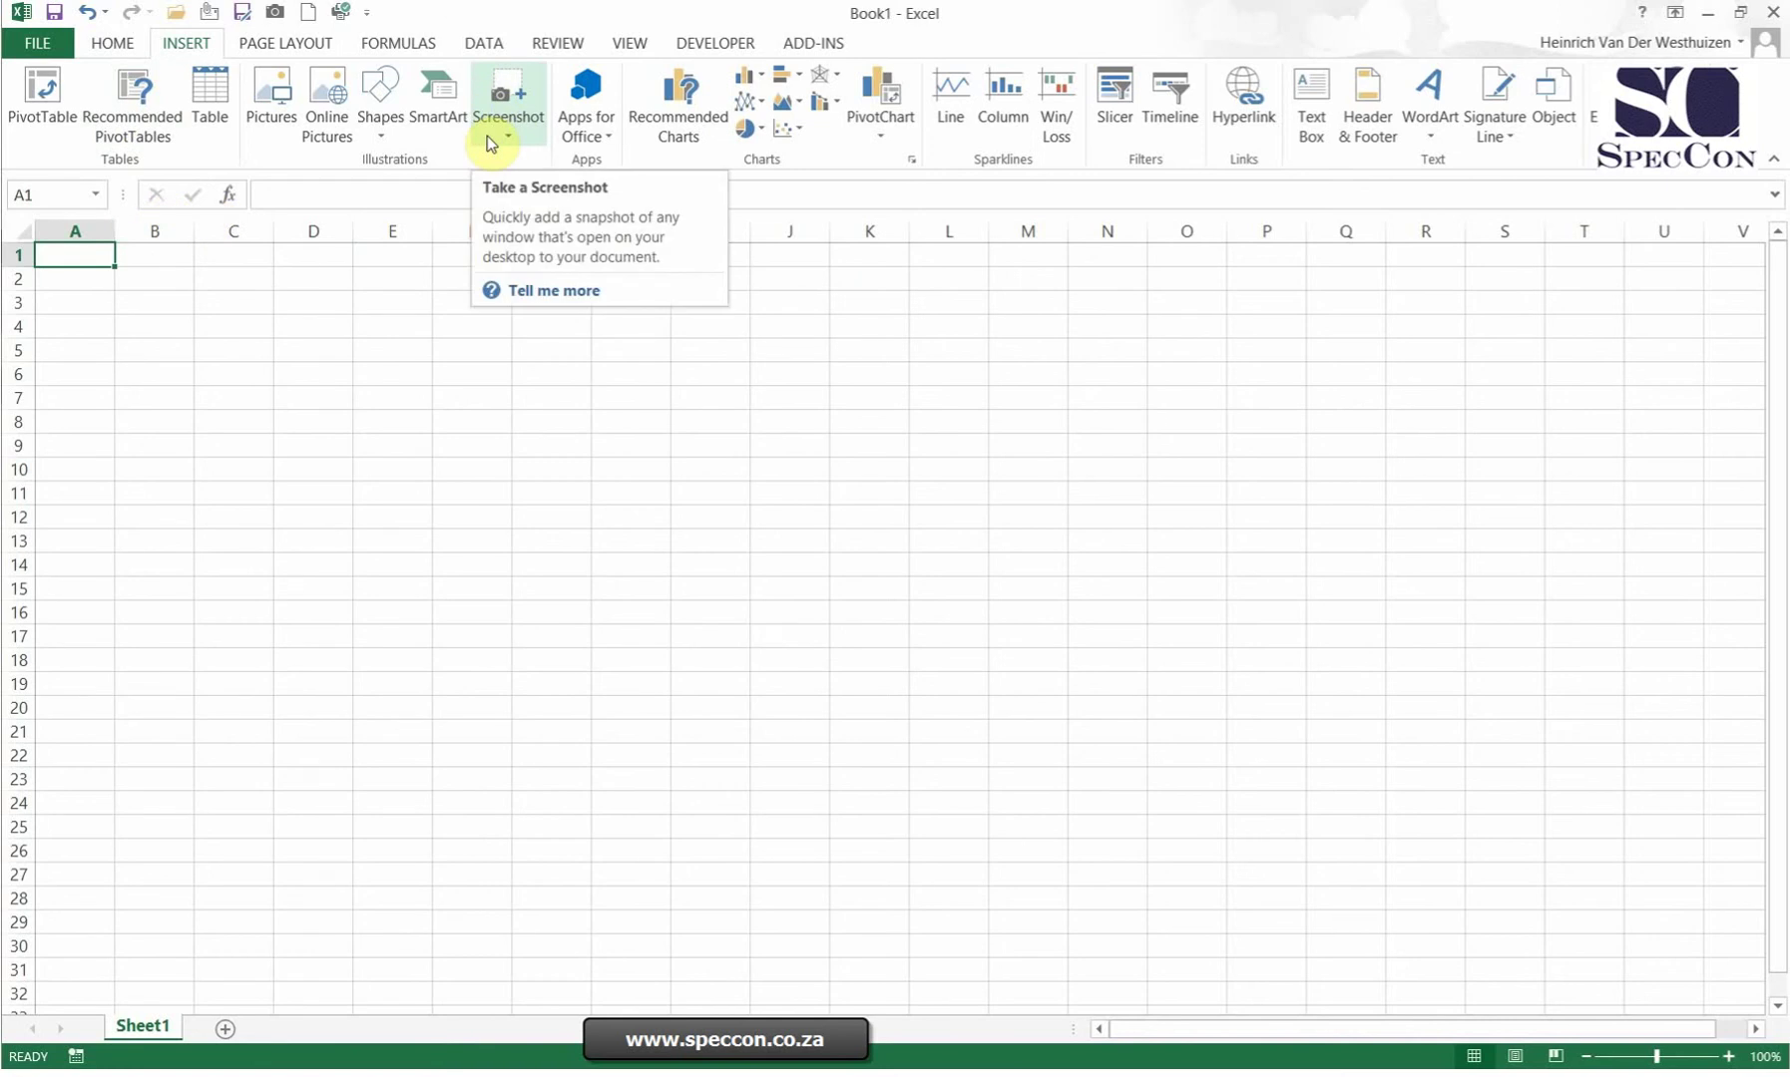
left_click(298, 48)
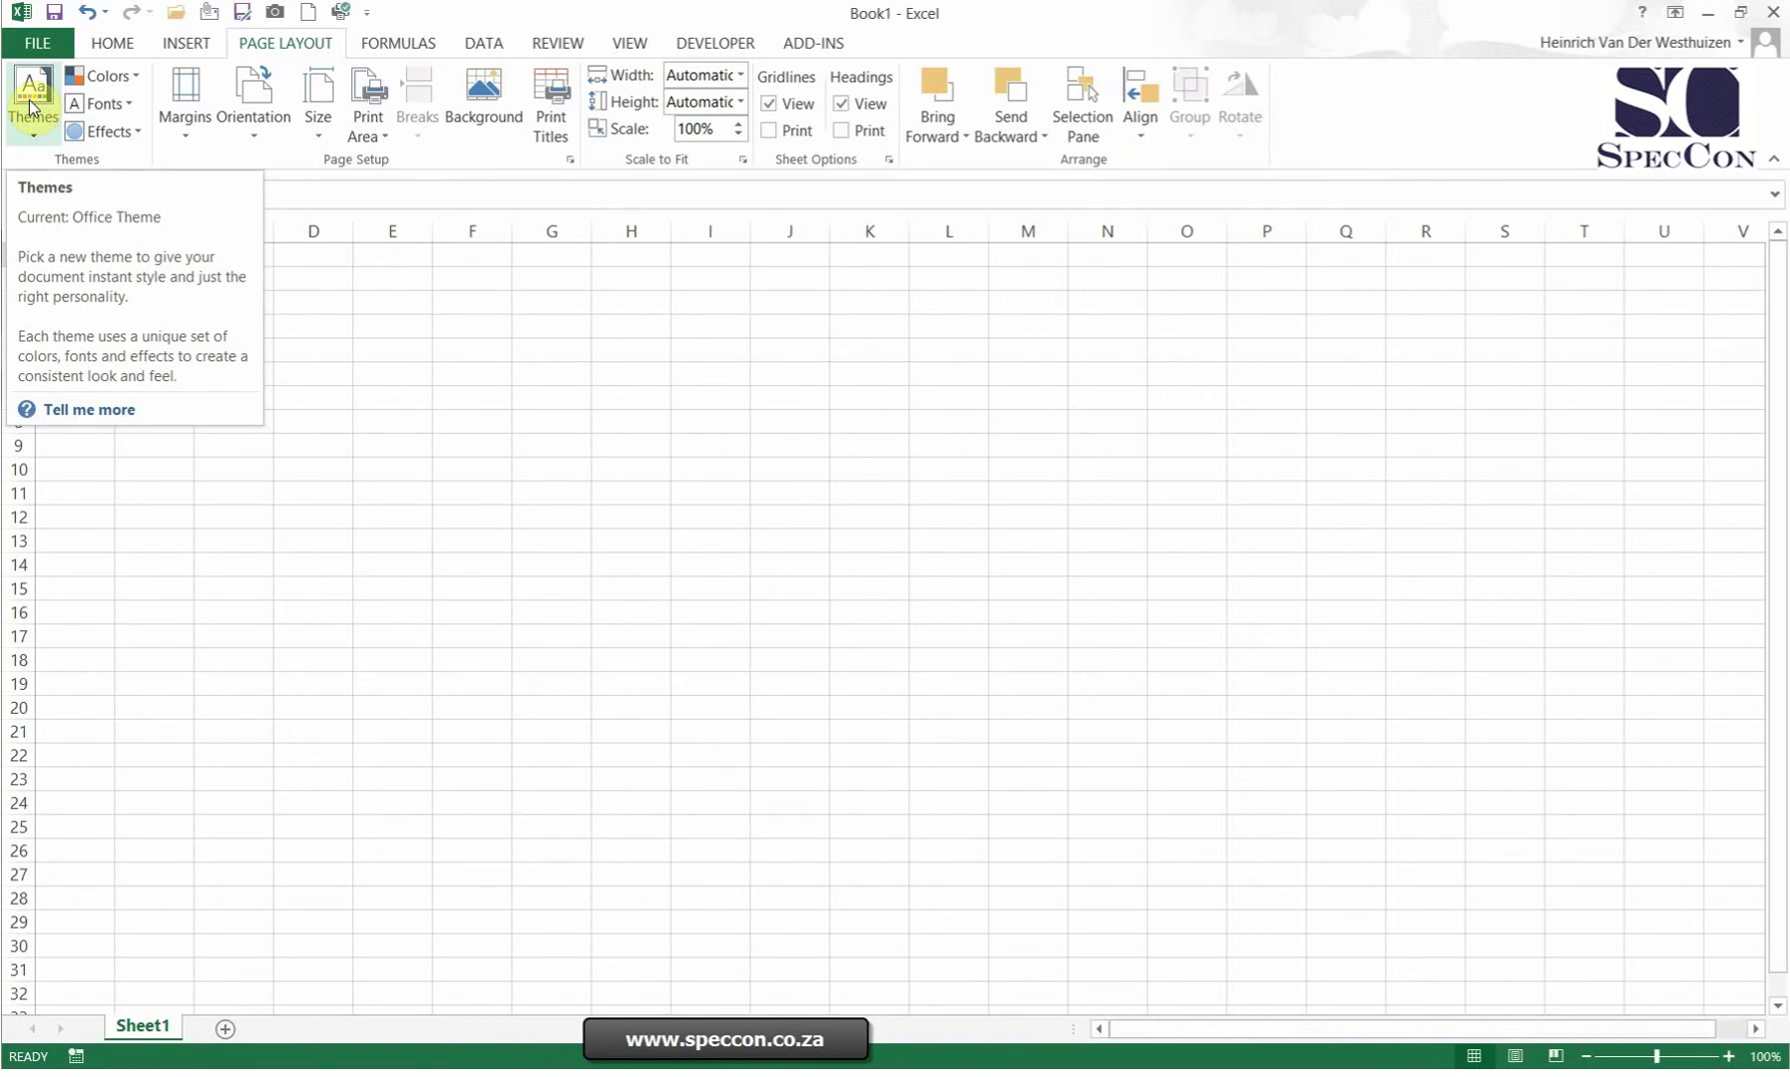
Step: Select cells I8, D1 and H1, then show the FORMULAS tab's function library
left_click(706, 418)
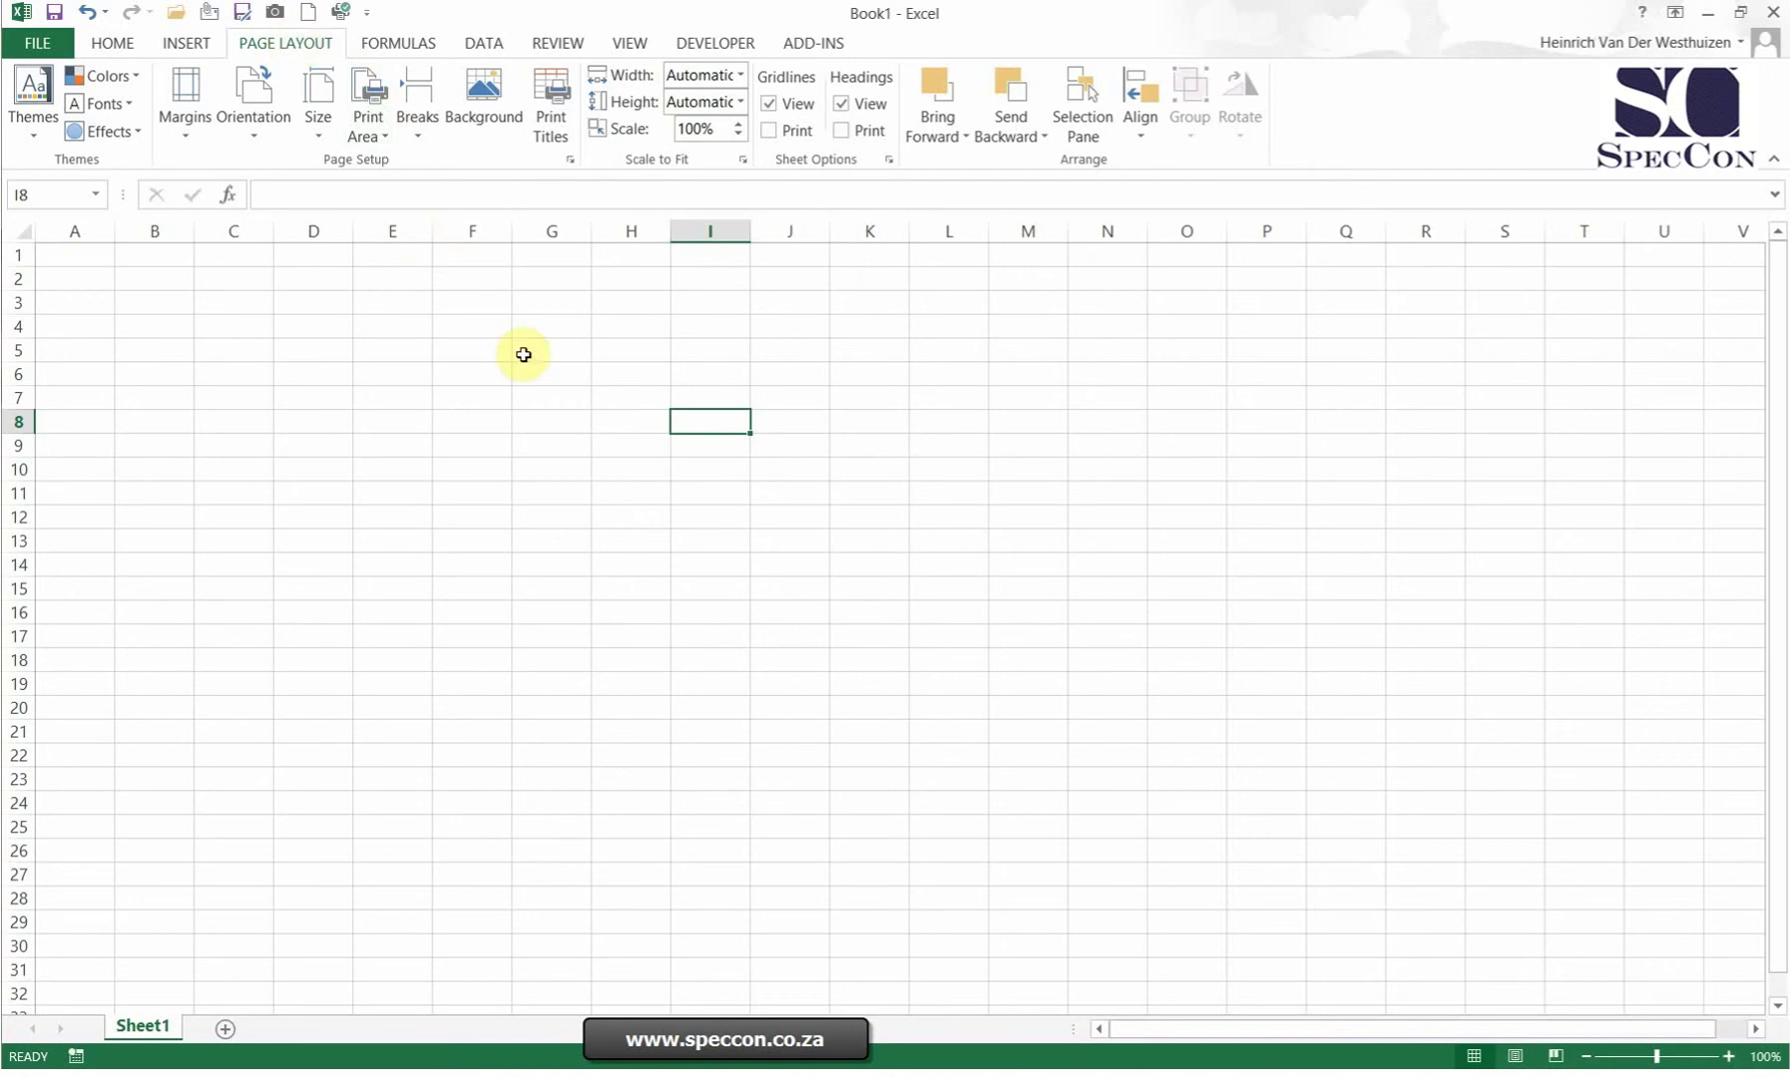
left_click(314, 262)
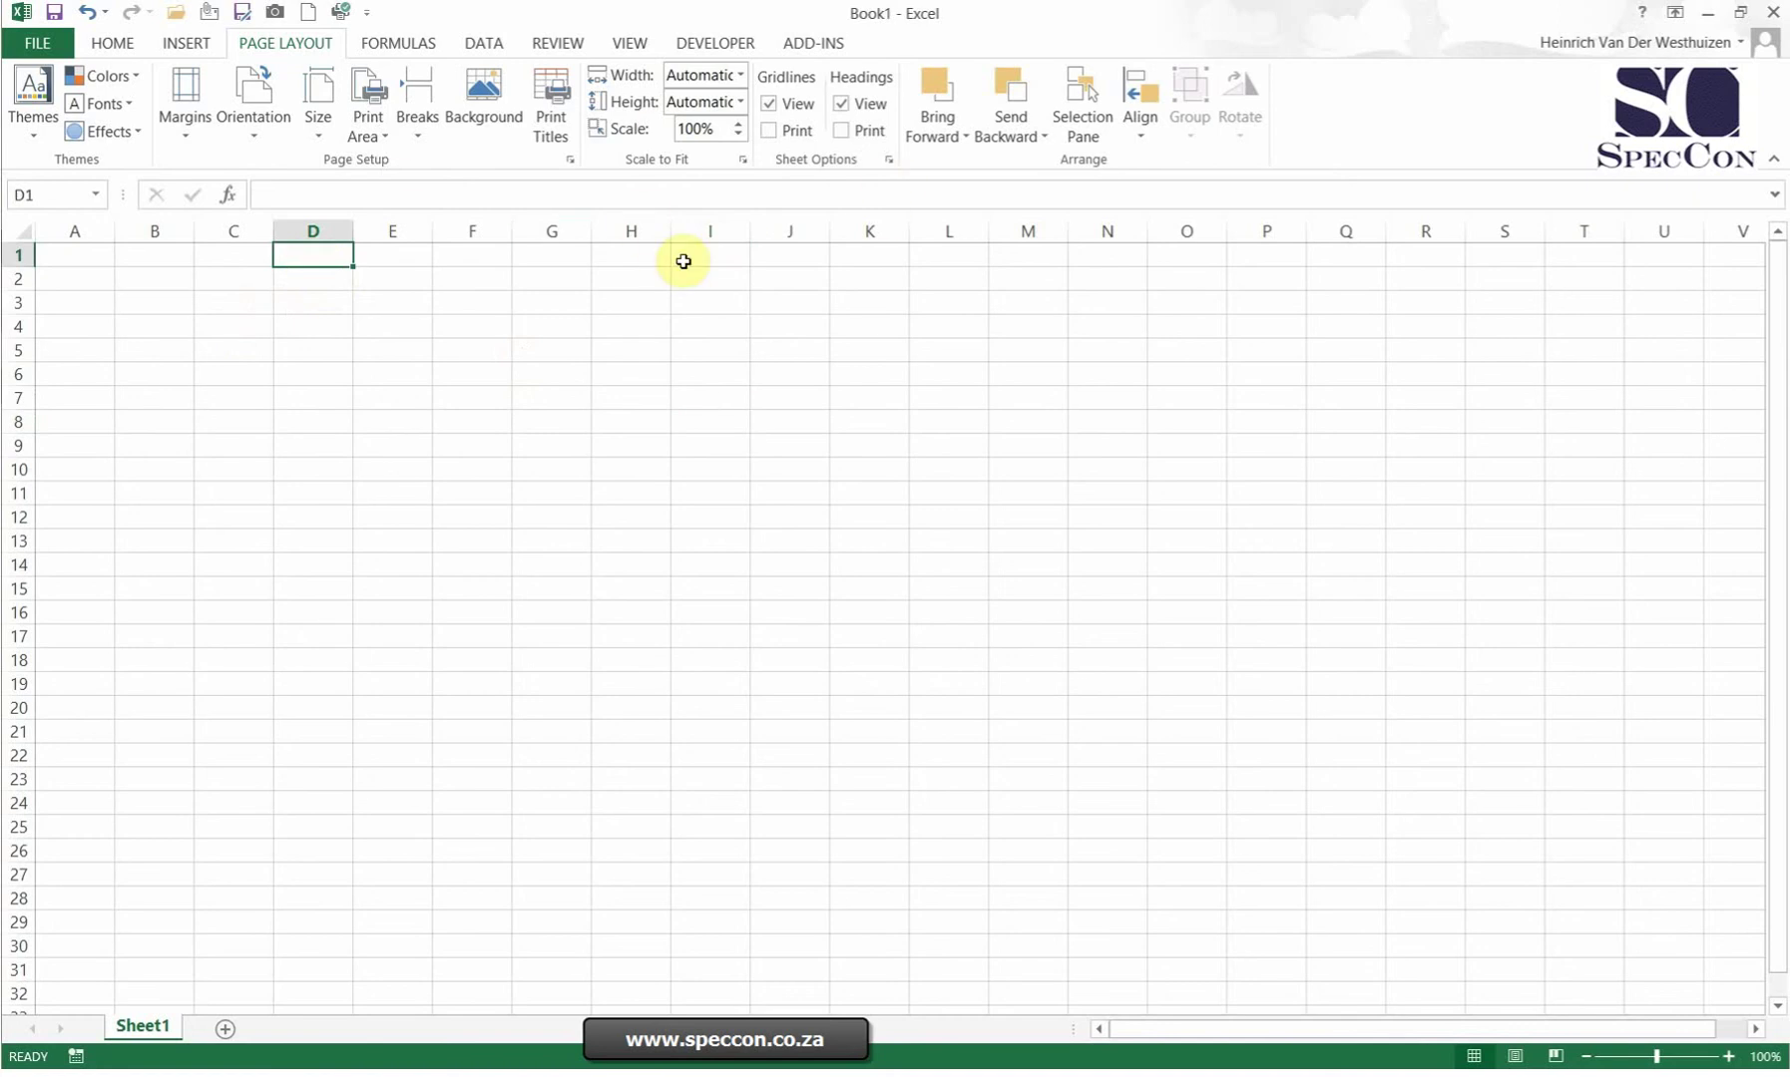
left_click(614, 250)
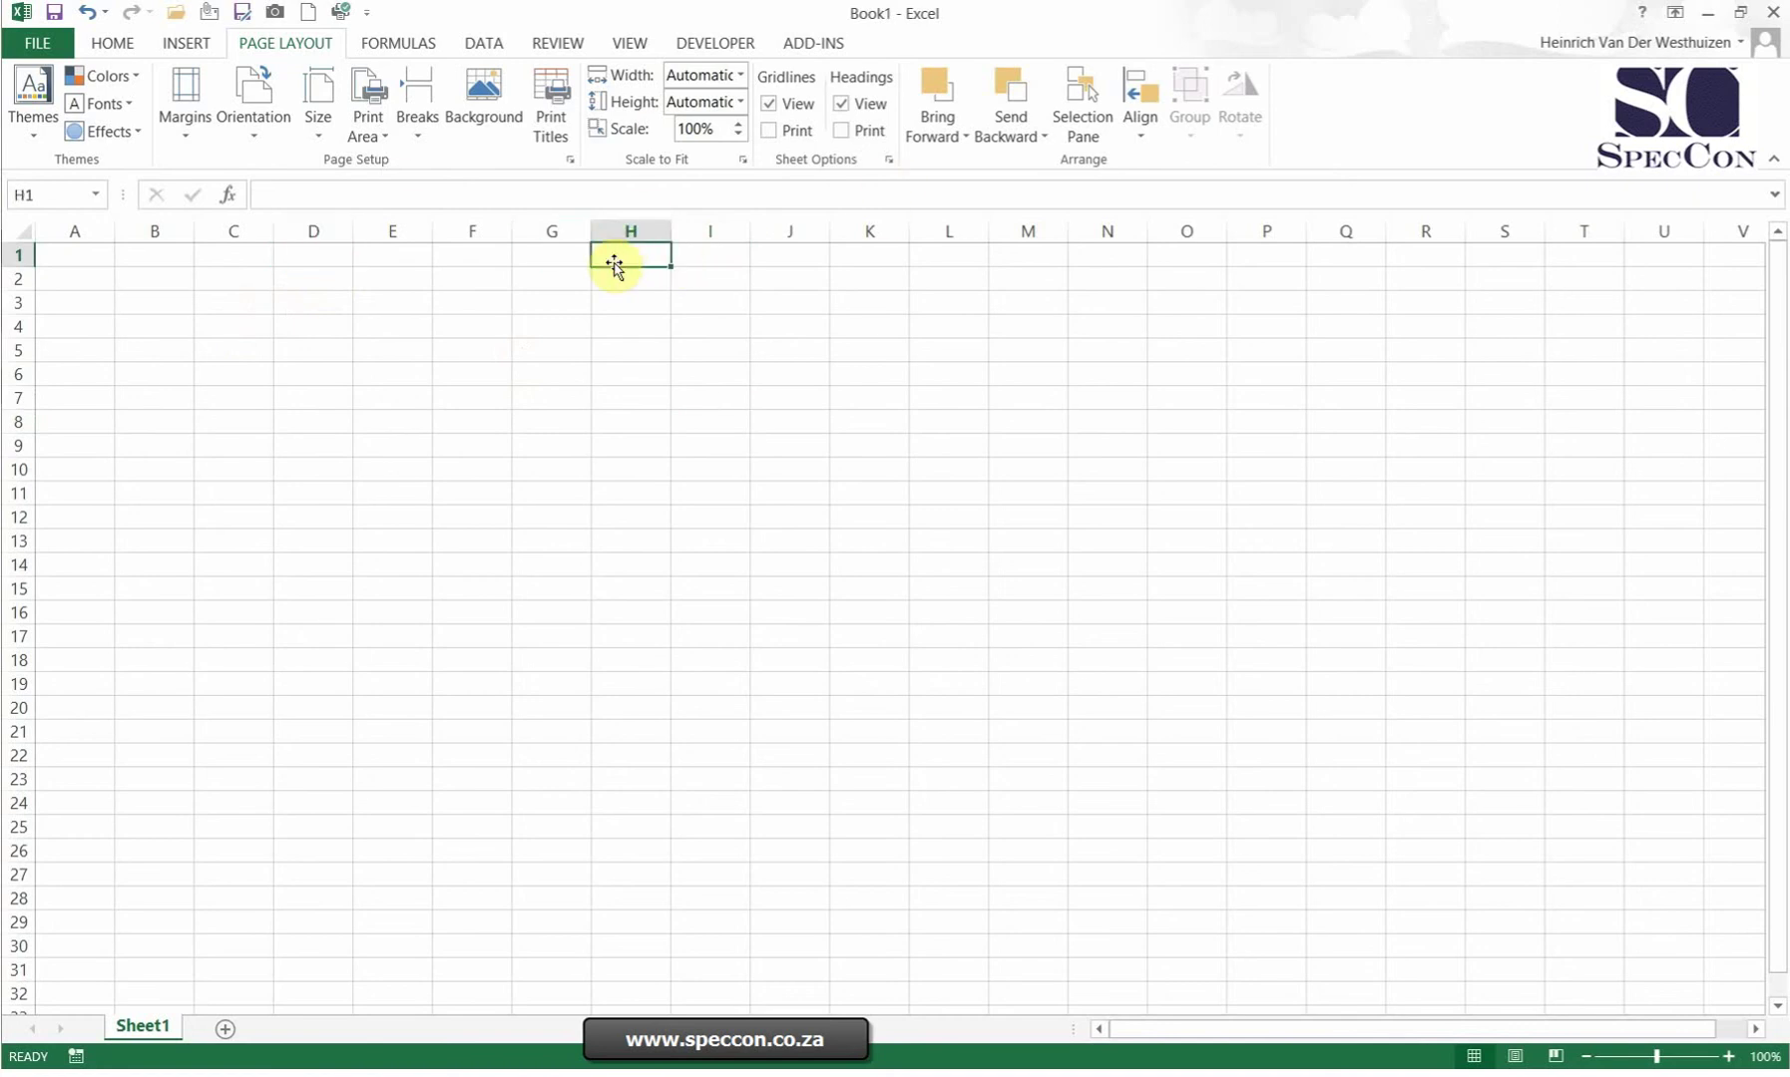
left_click(394, 46)
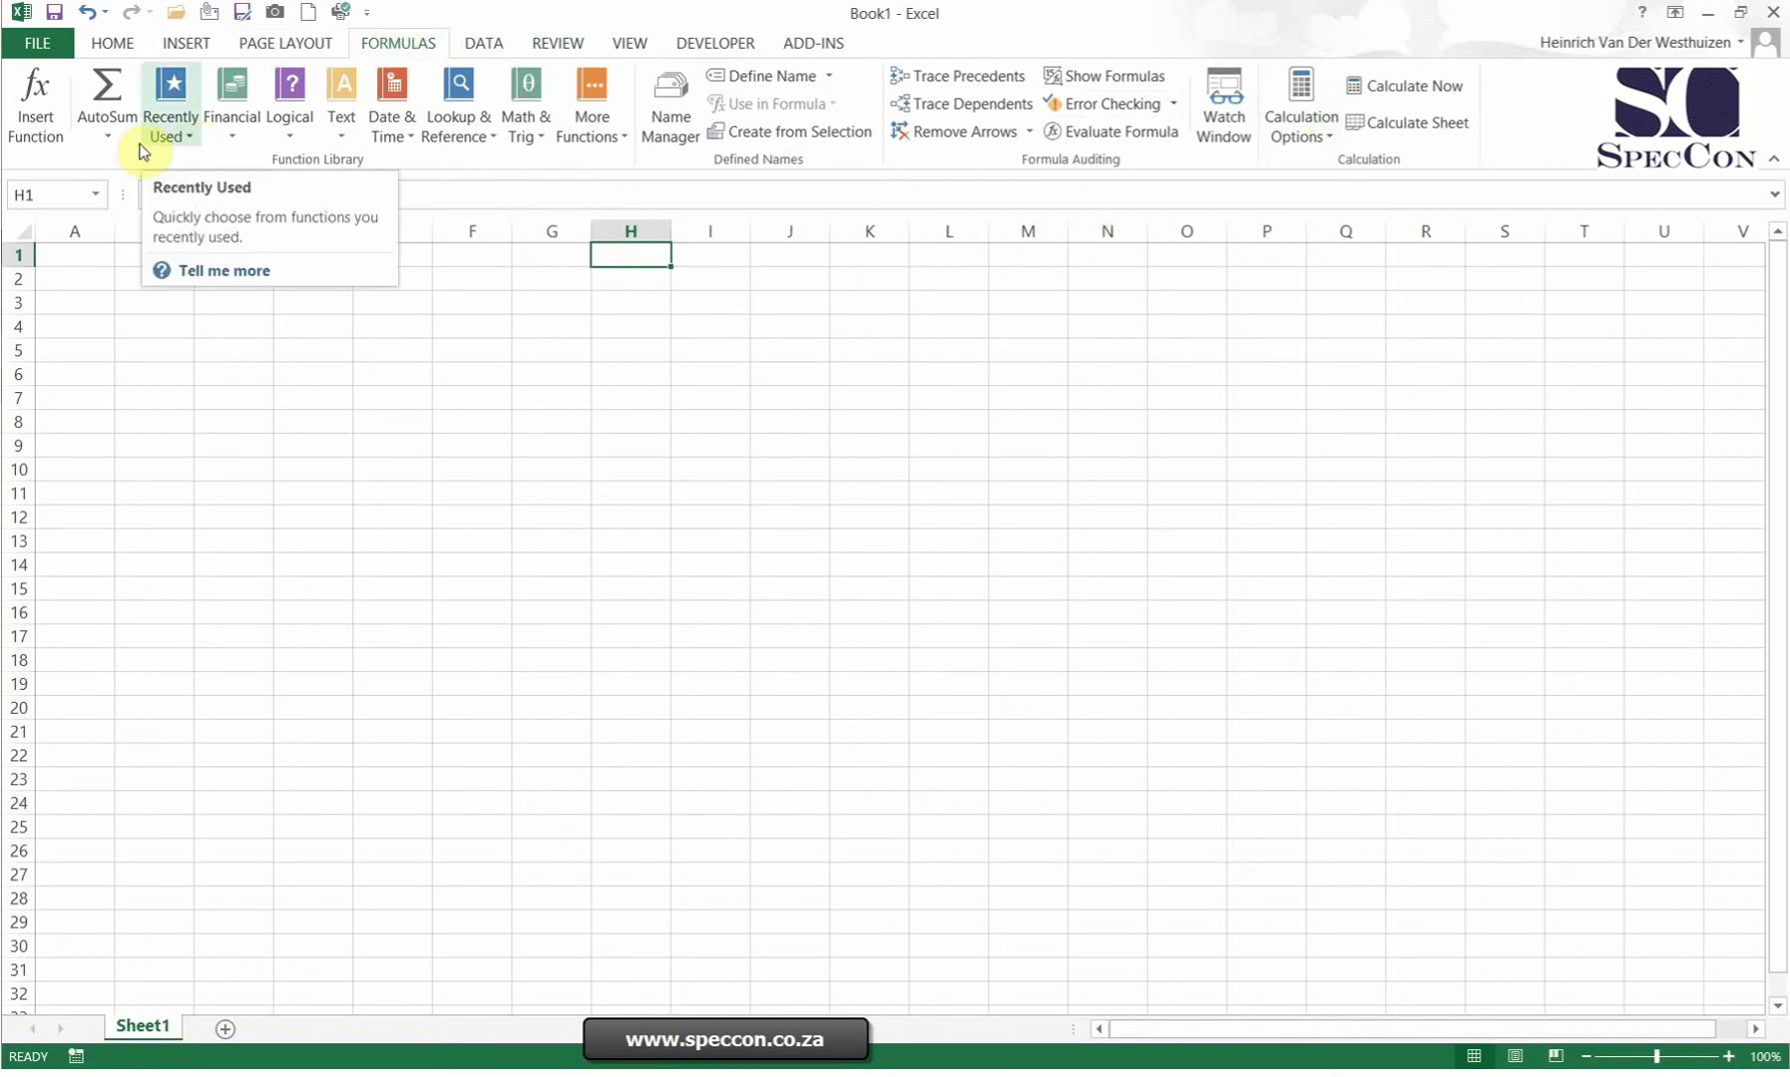
left_click(220, 137)
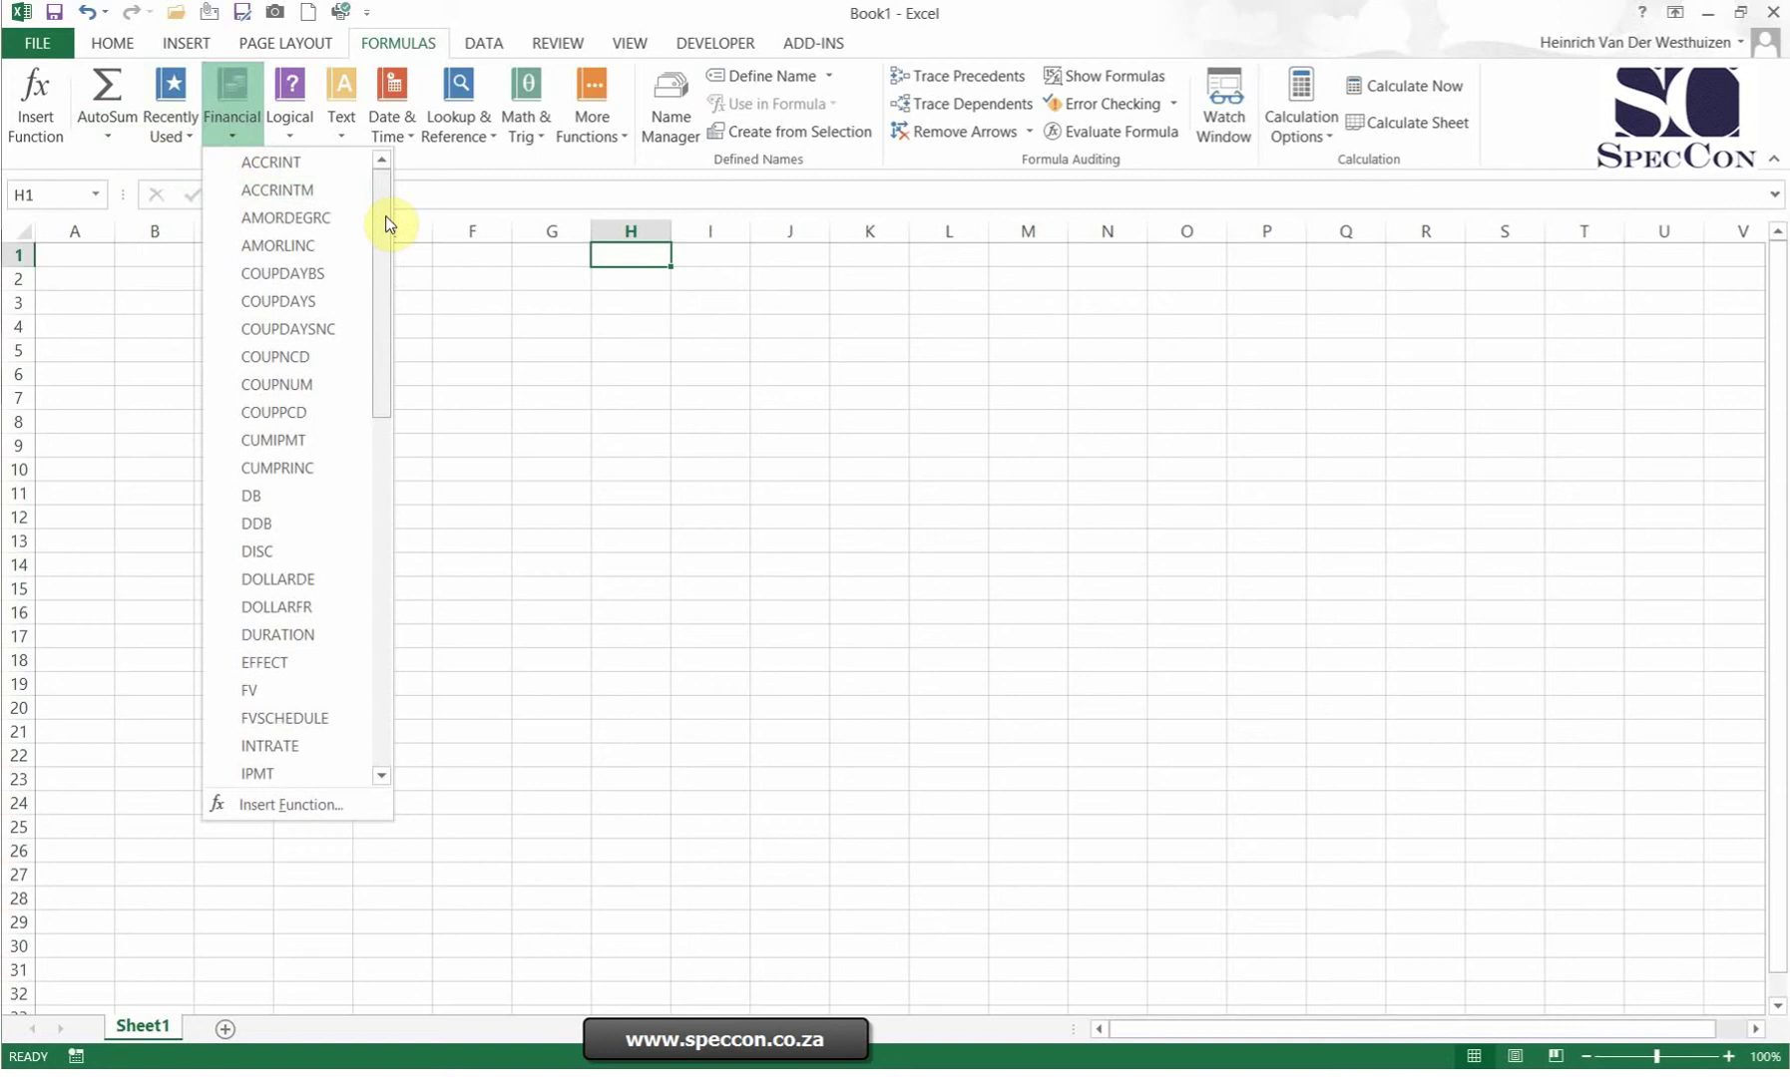
mouse_move(383, 224)
left_mouse_down()
mouse_move(411, 626)
mouse_move(387, 478)
mouse_move(400, 233)
left_mouse_up()
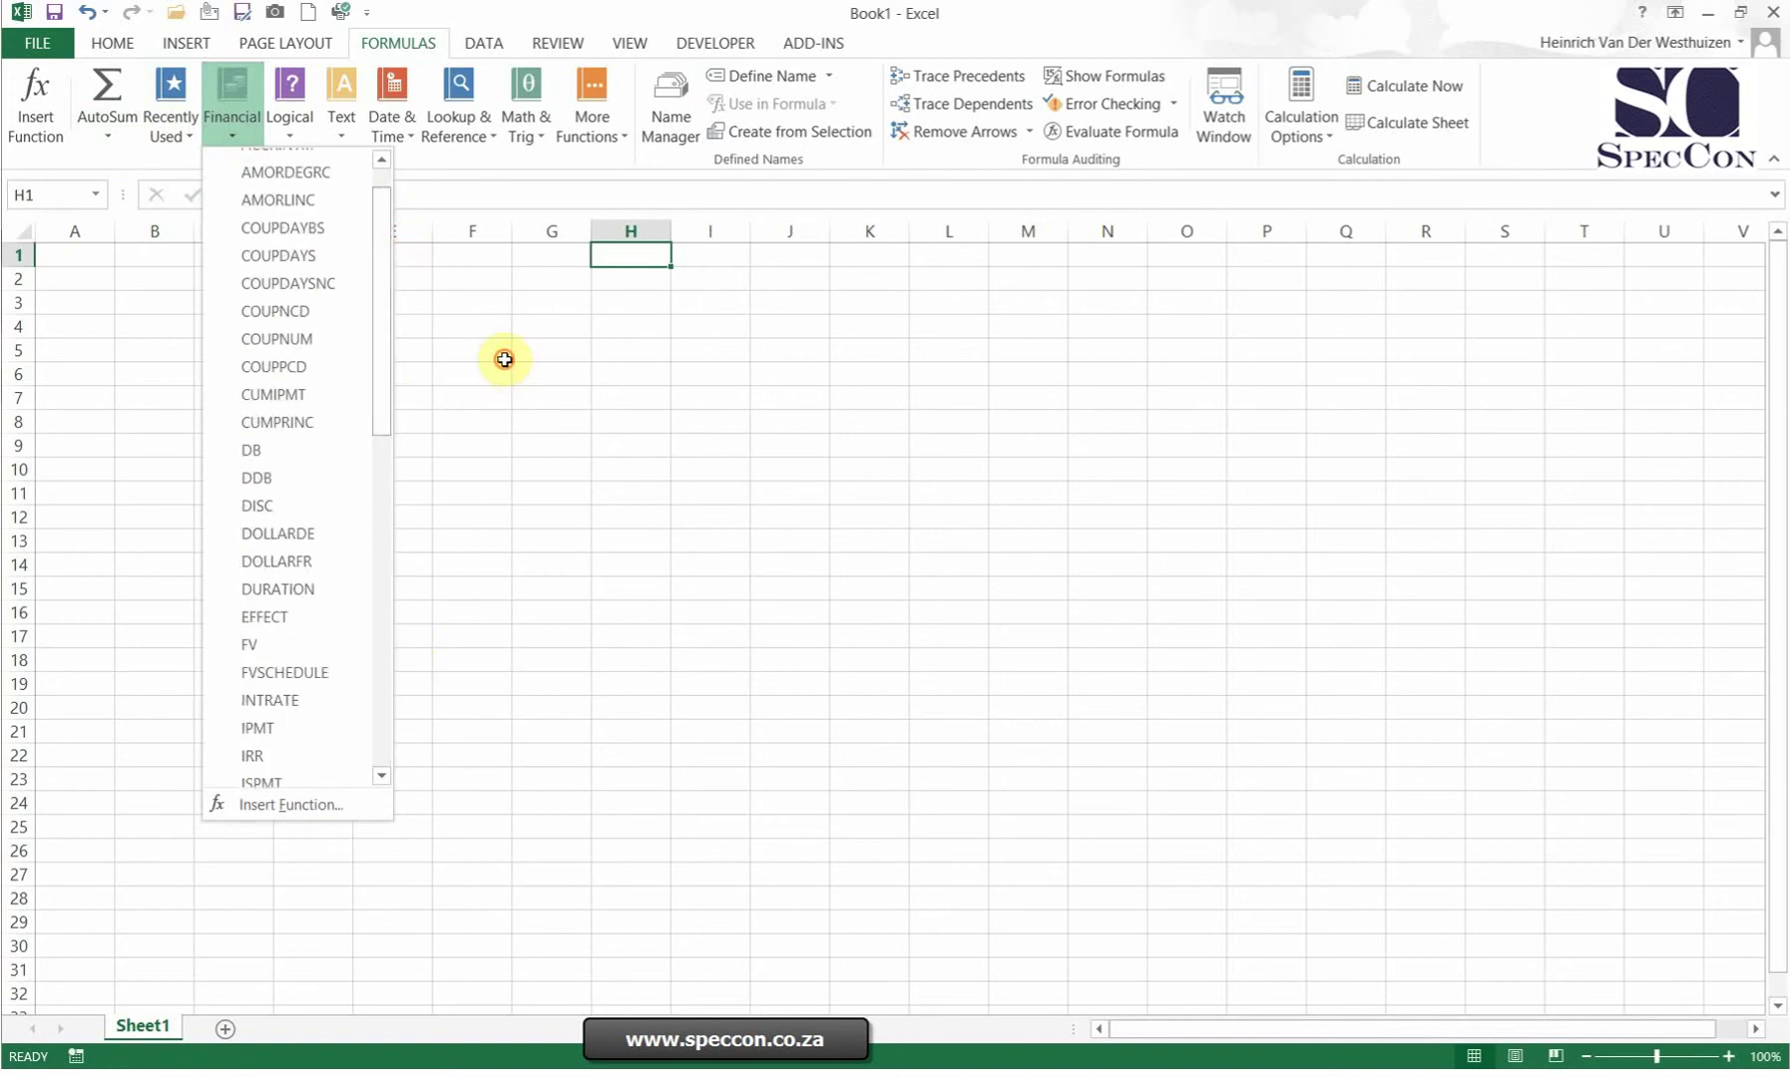
left_click(287, 111)
left_click(288, 115)
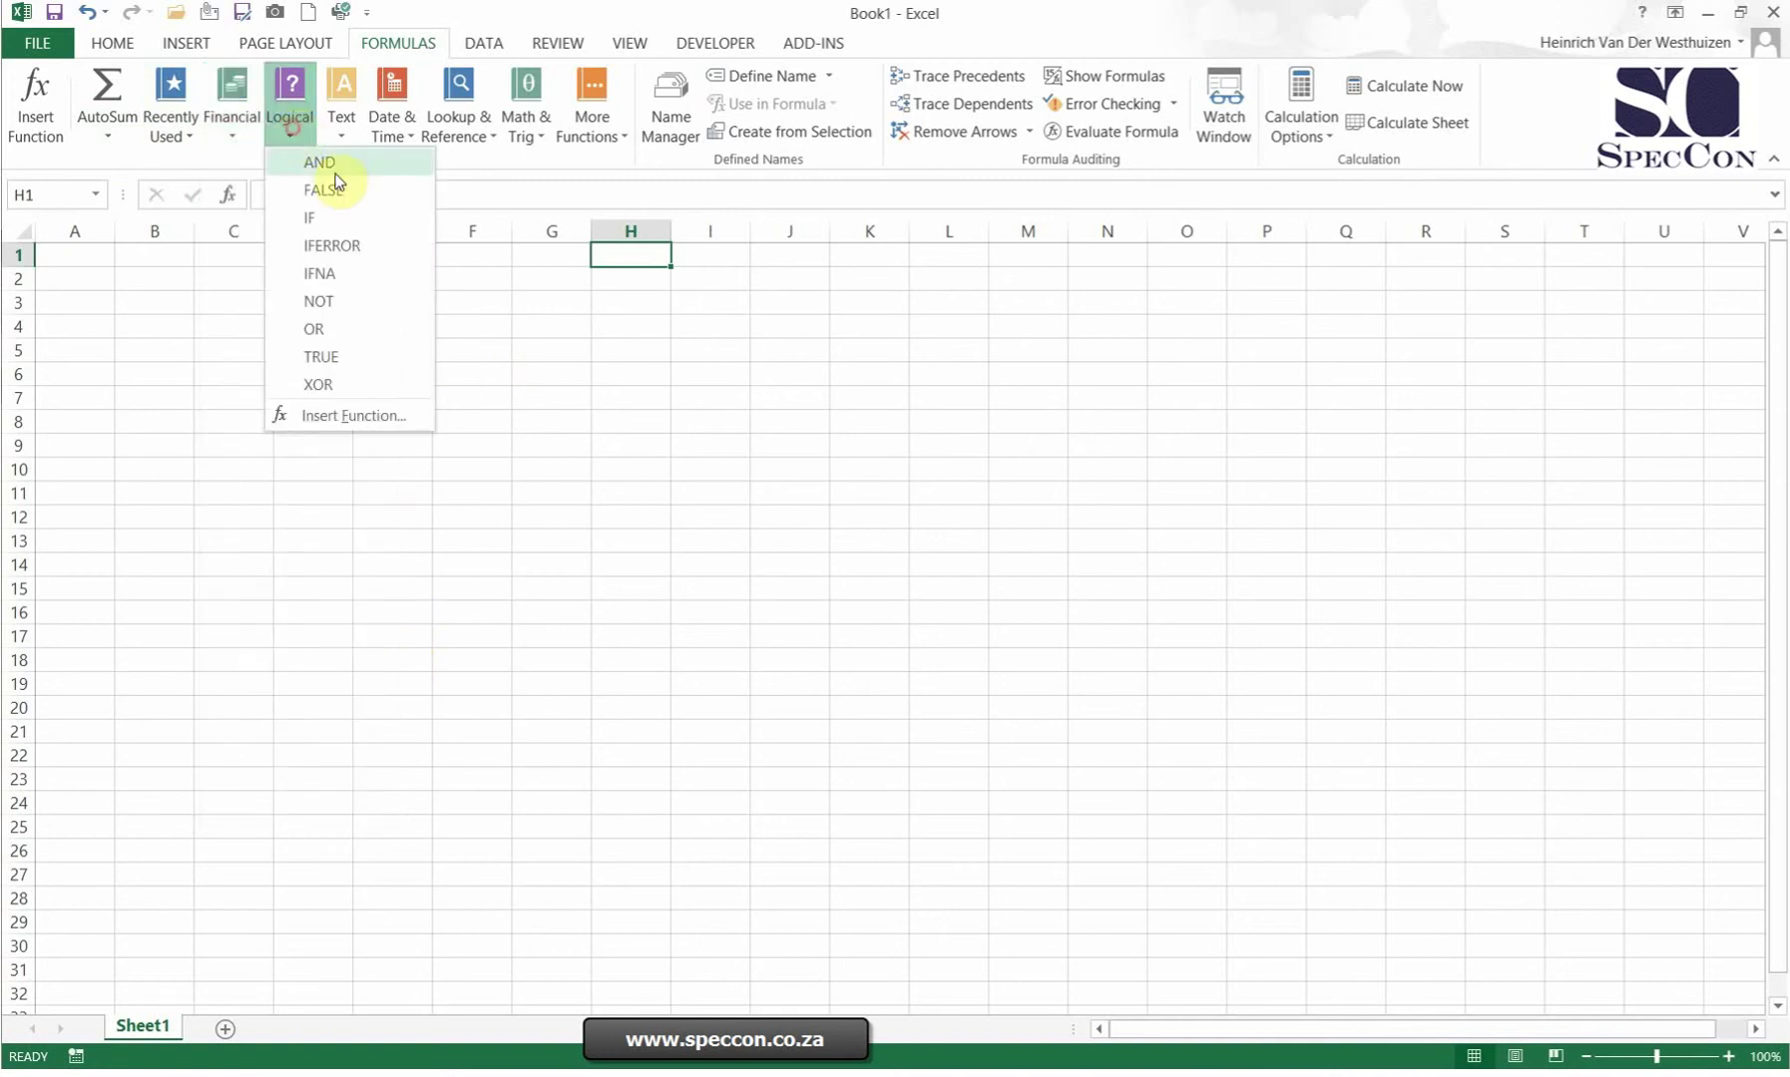
left_click(342, 120)
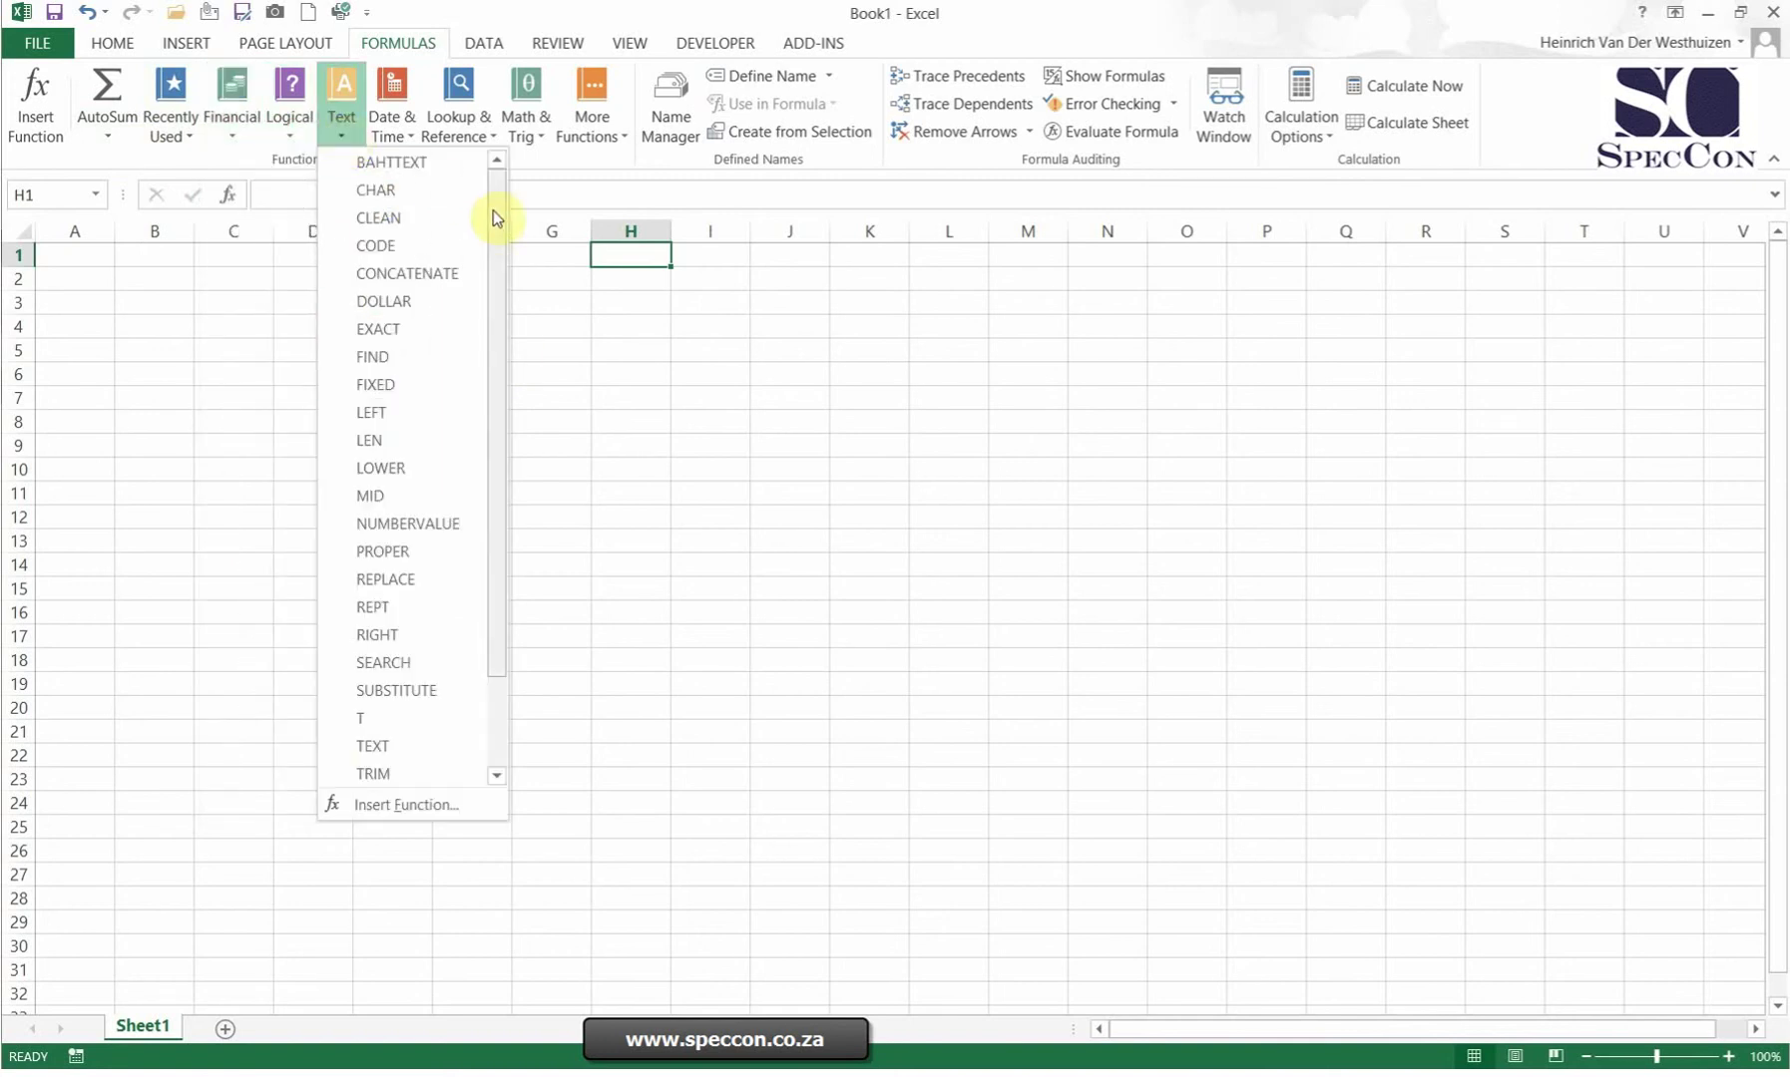
left_click_drag(494, 302, 511, 429)
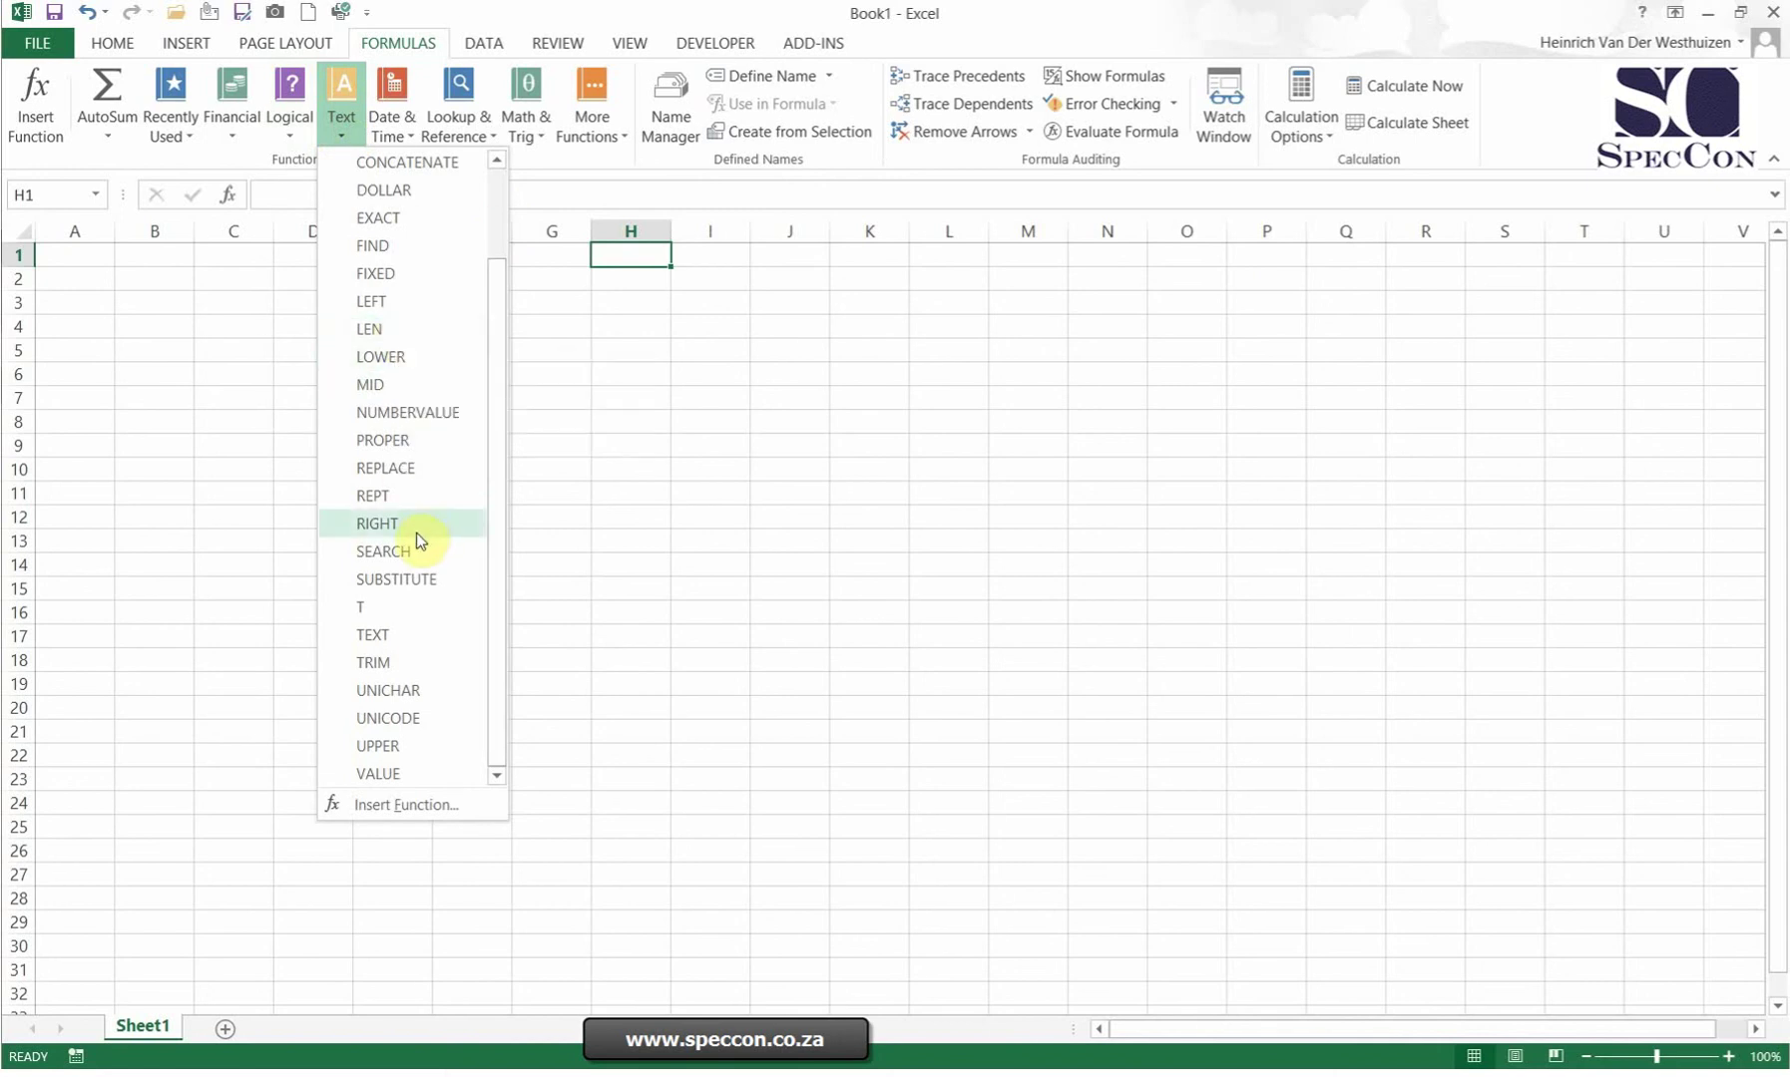
left_click(769, 447)
left_click(354, 134)
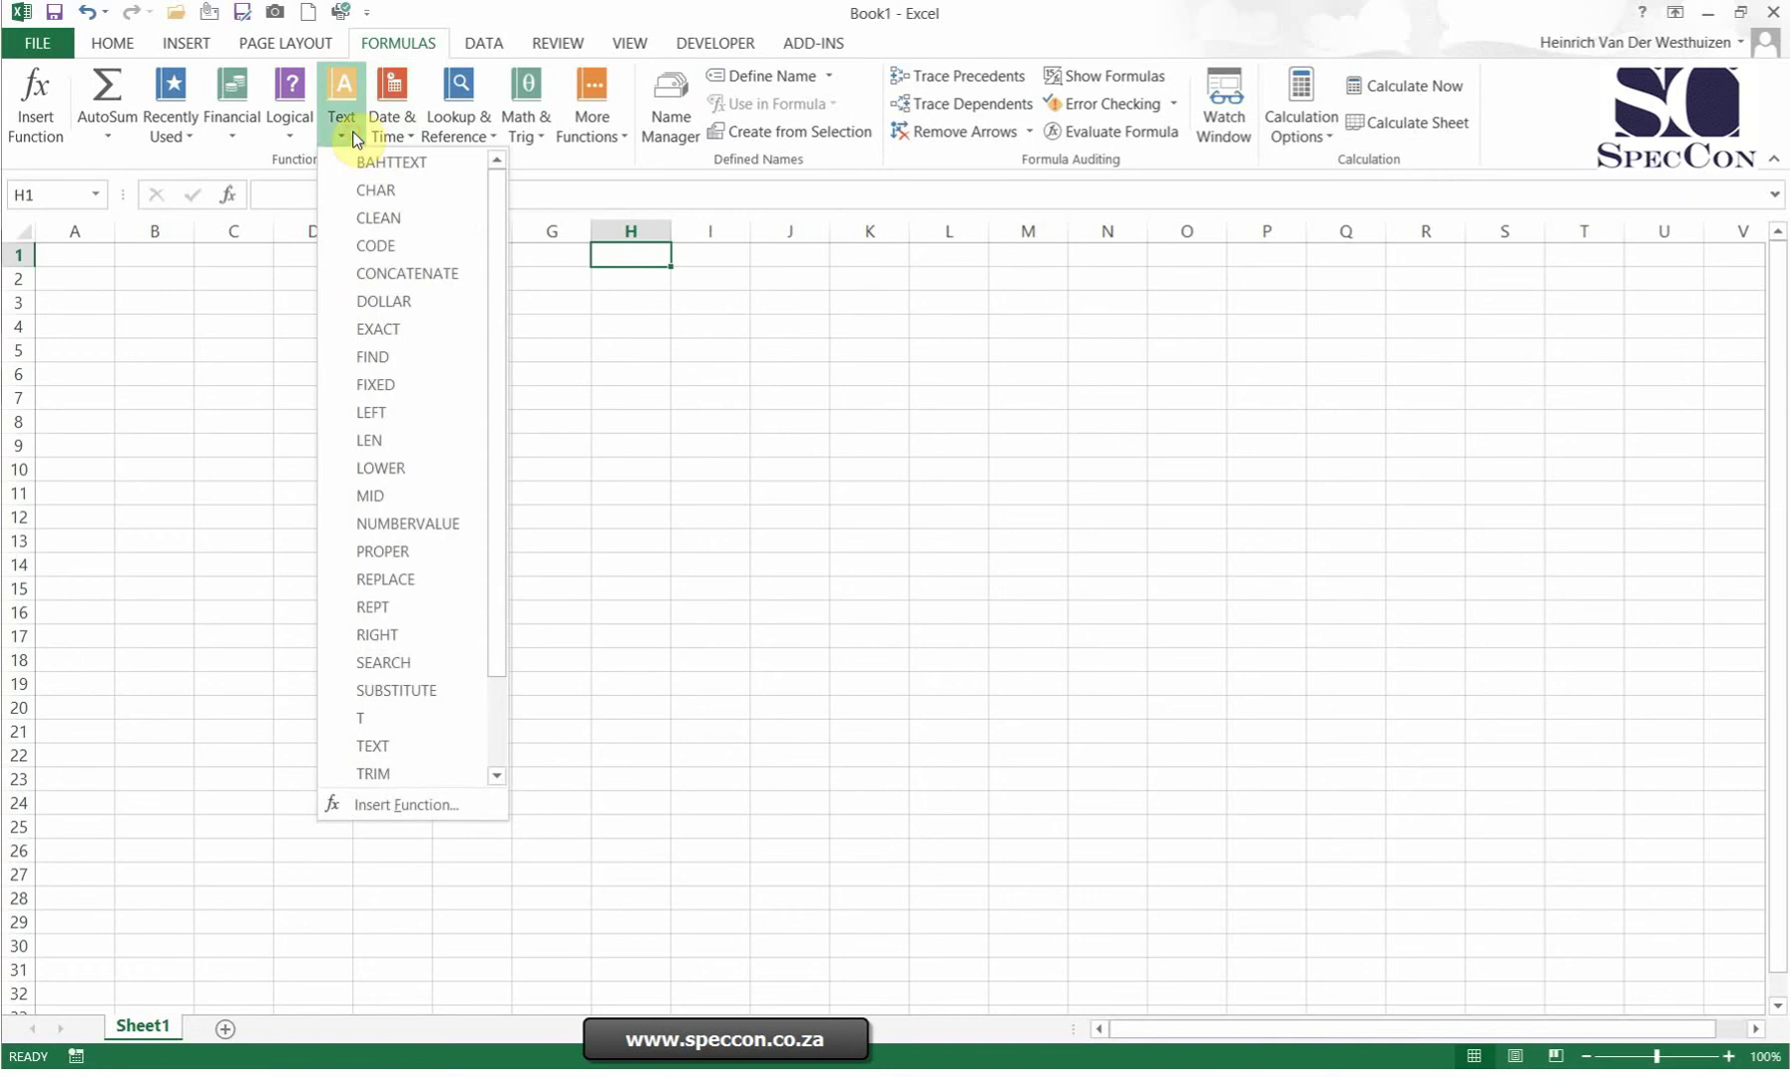
left_click(727, 419)
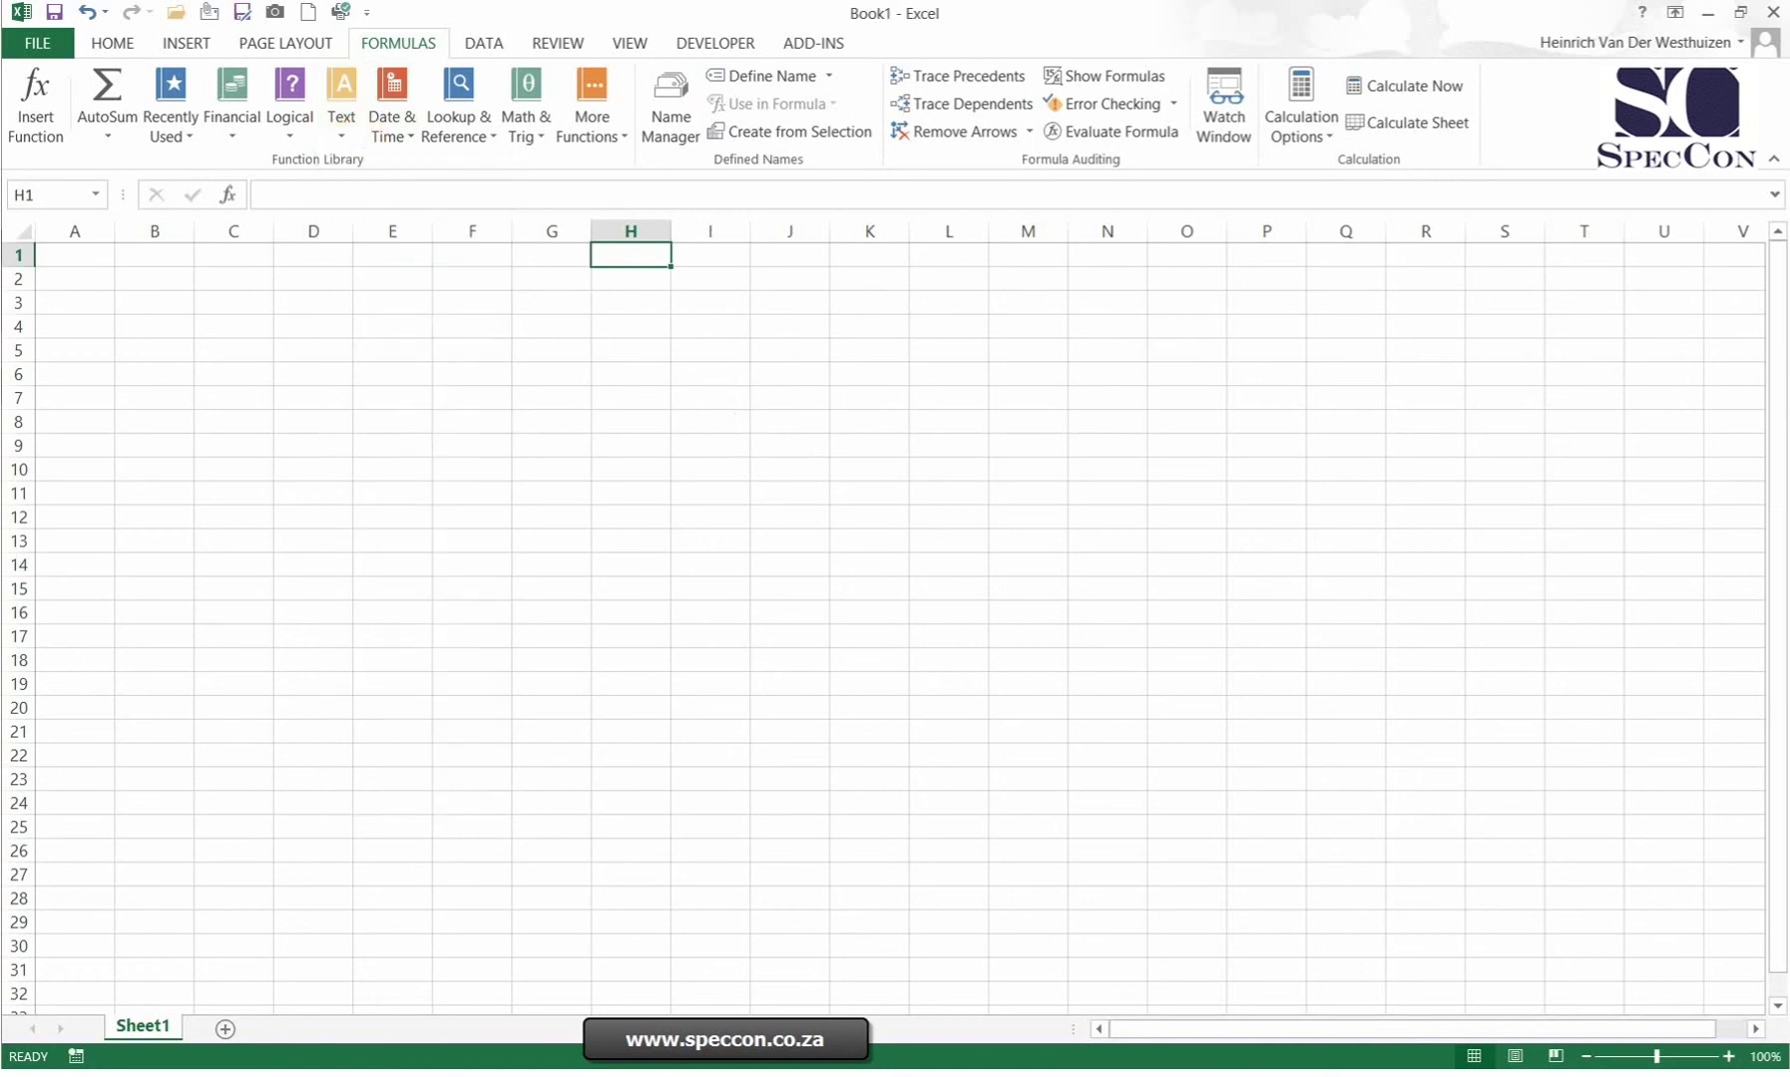
left_click(486, 327)
left_click(405, 137)
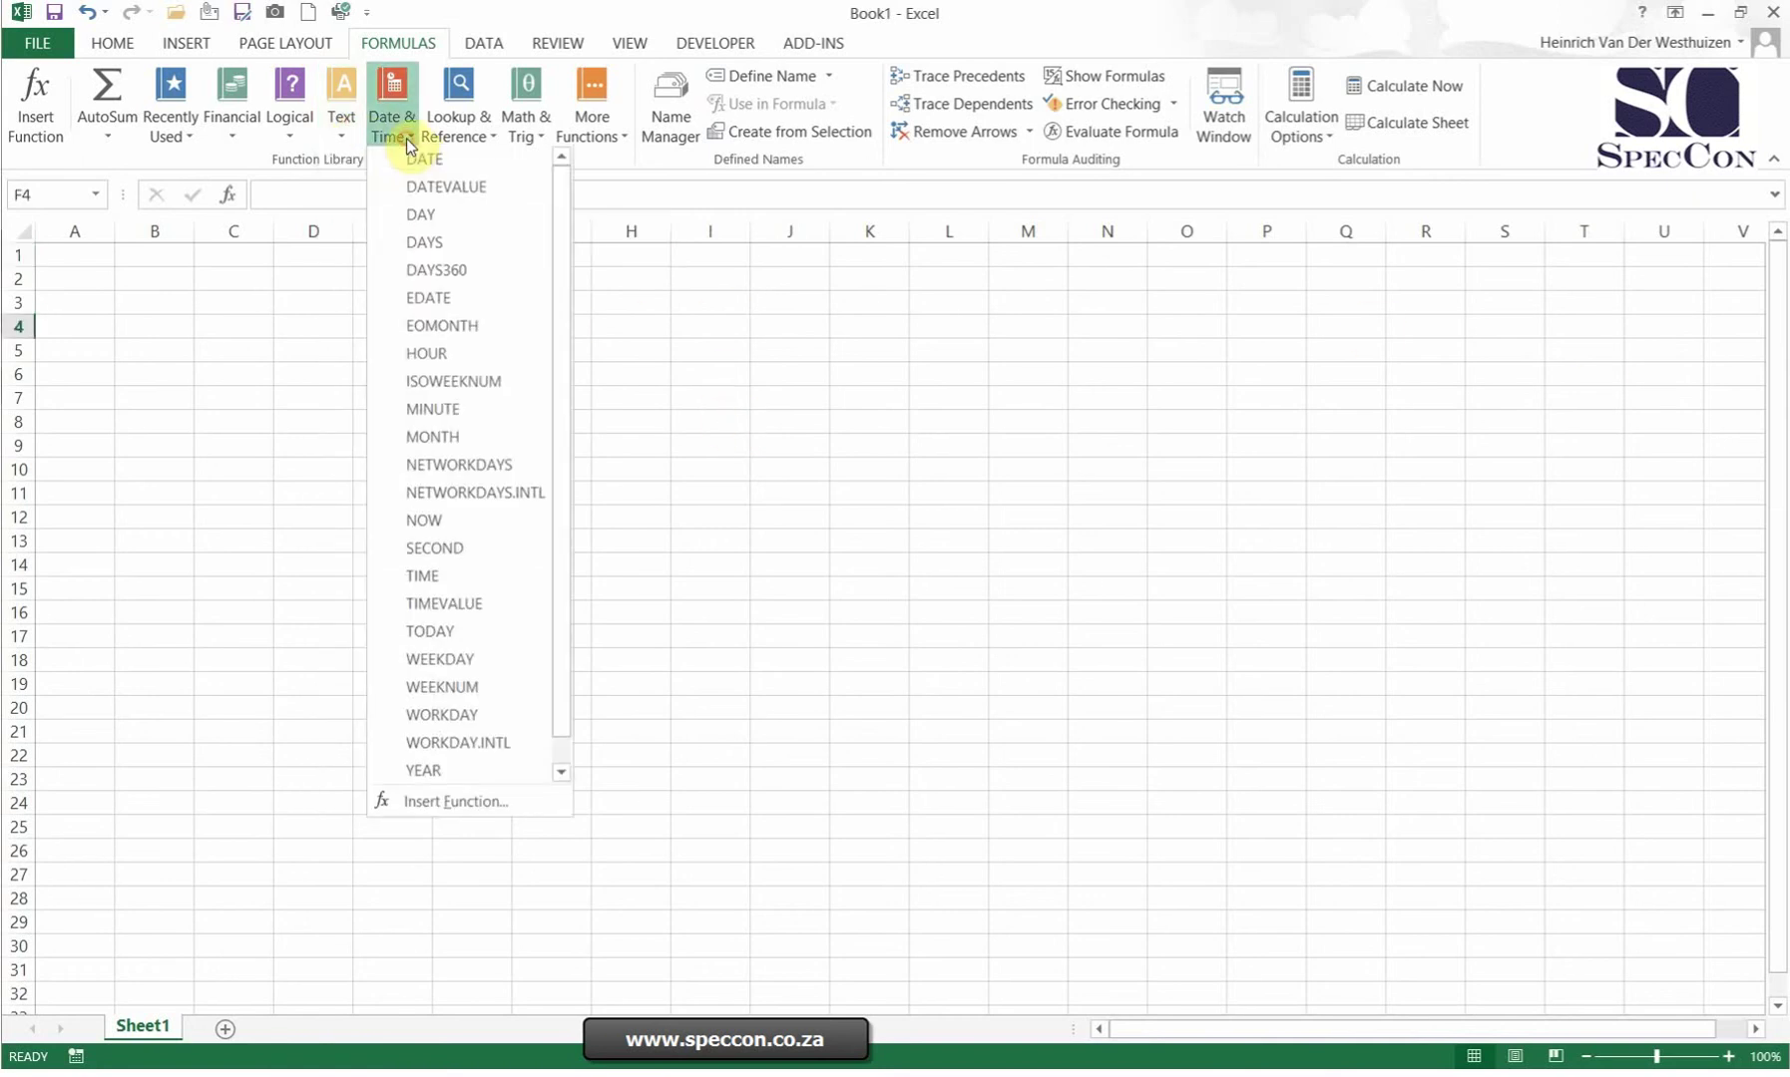
scroll(567, 212, "down", 1)
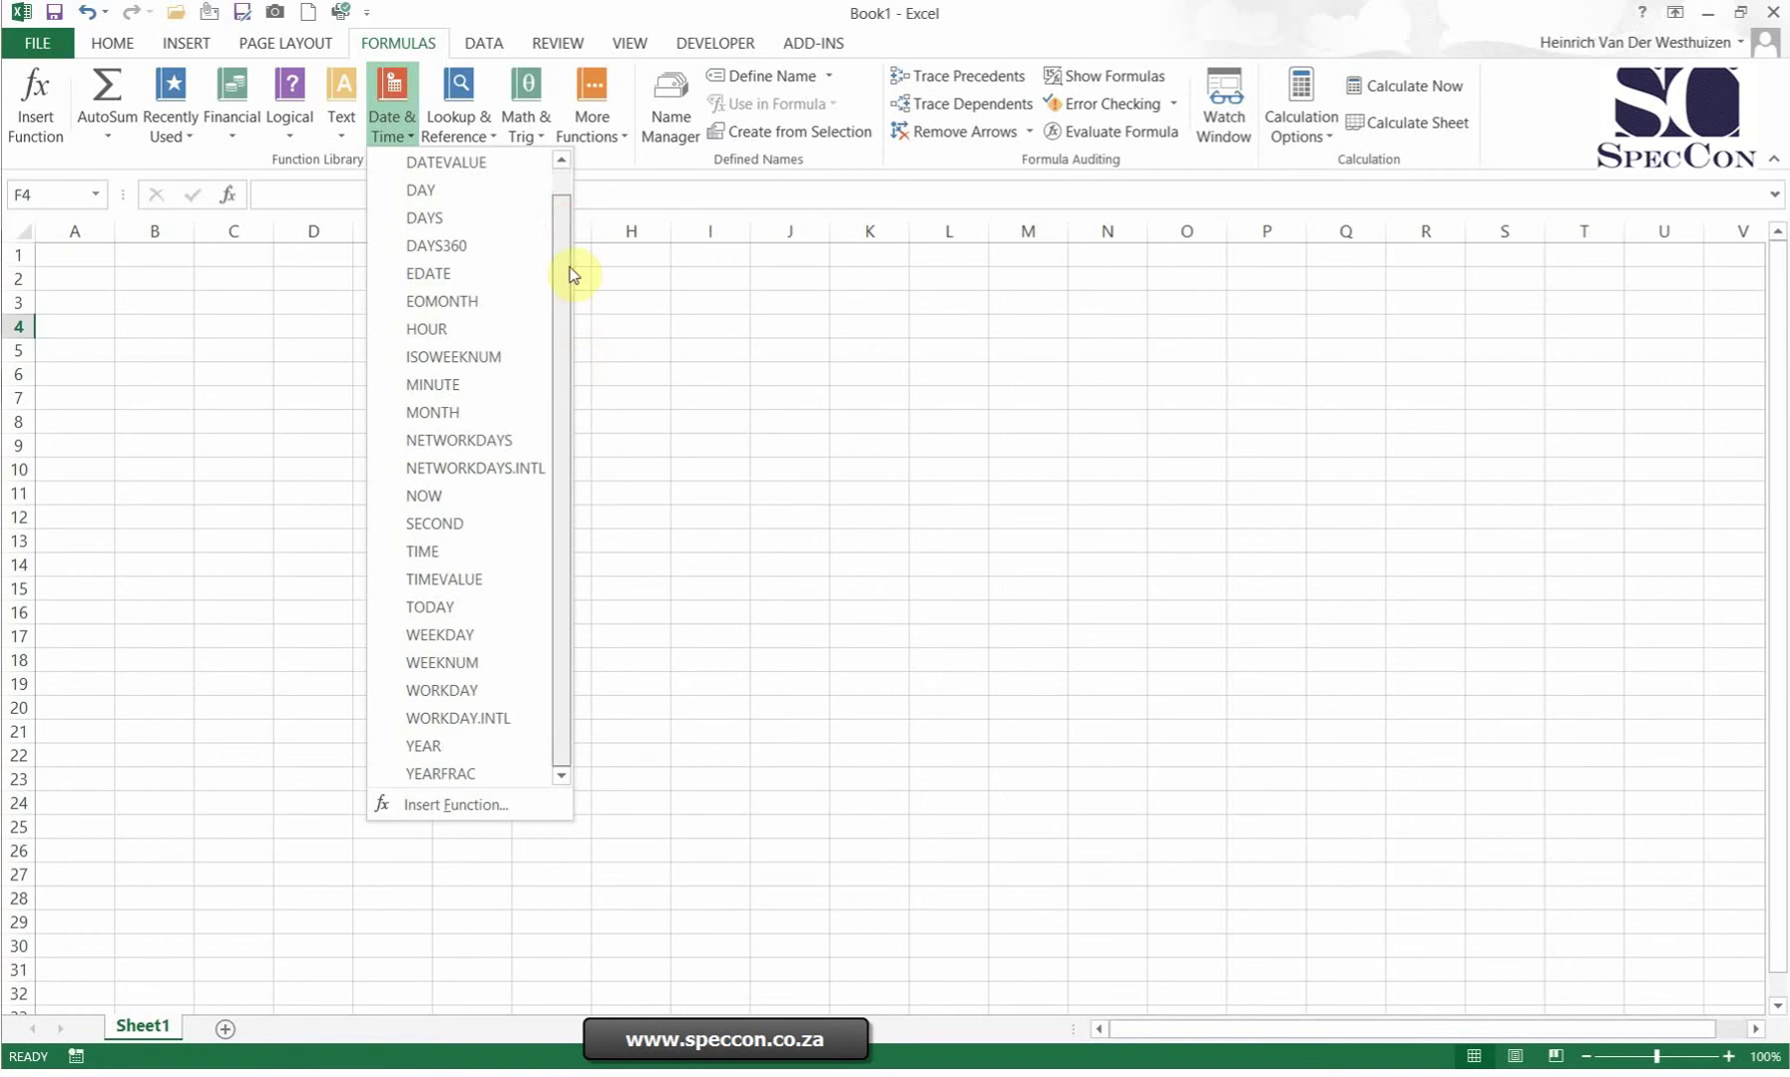
left_click(839, 379)
left_click(460, 127)
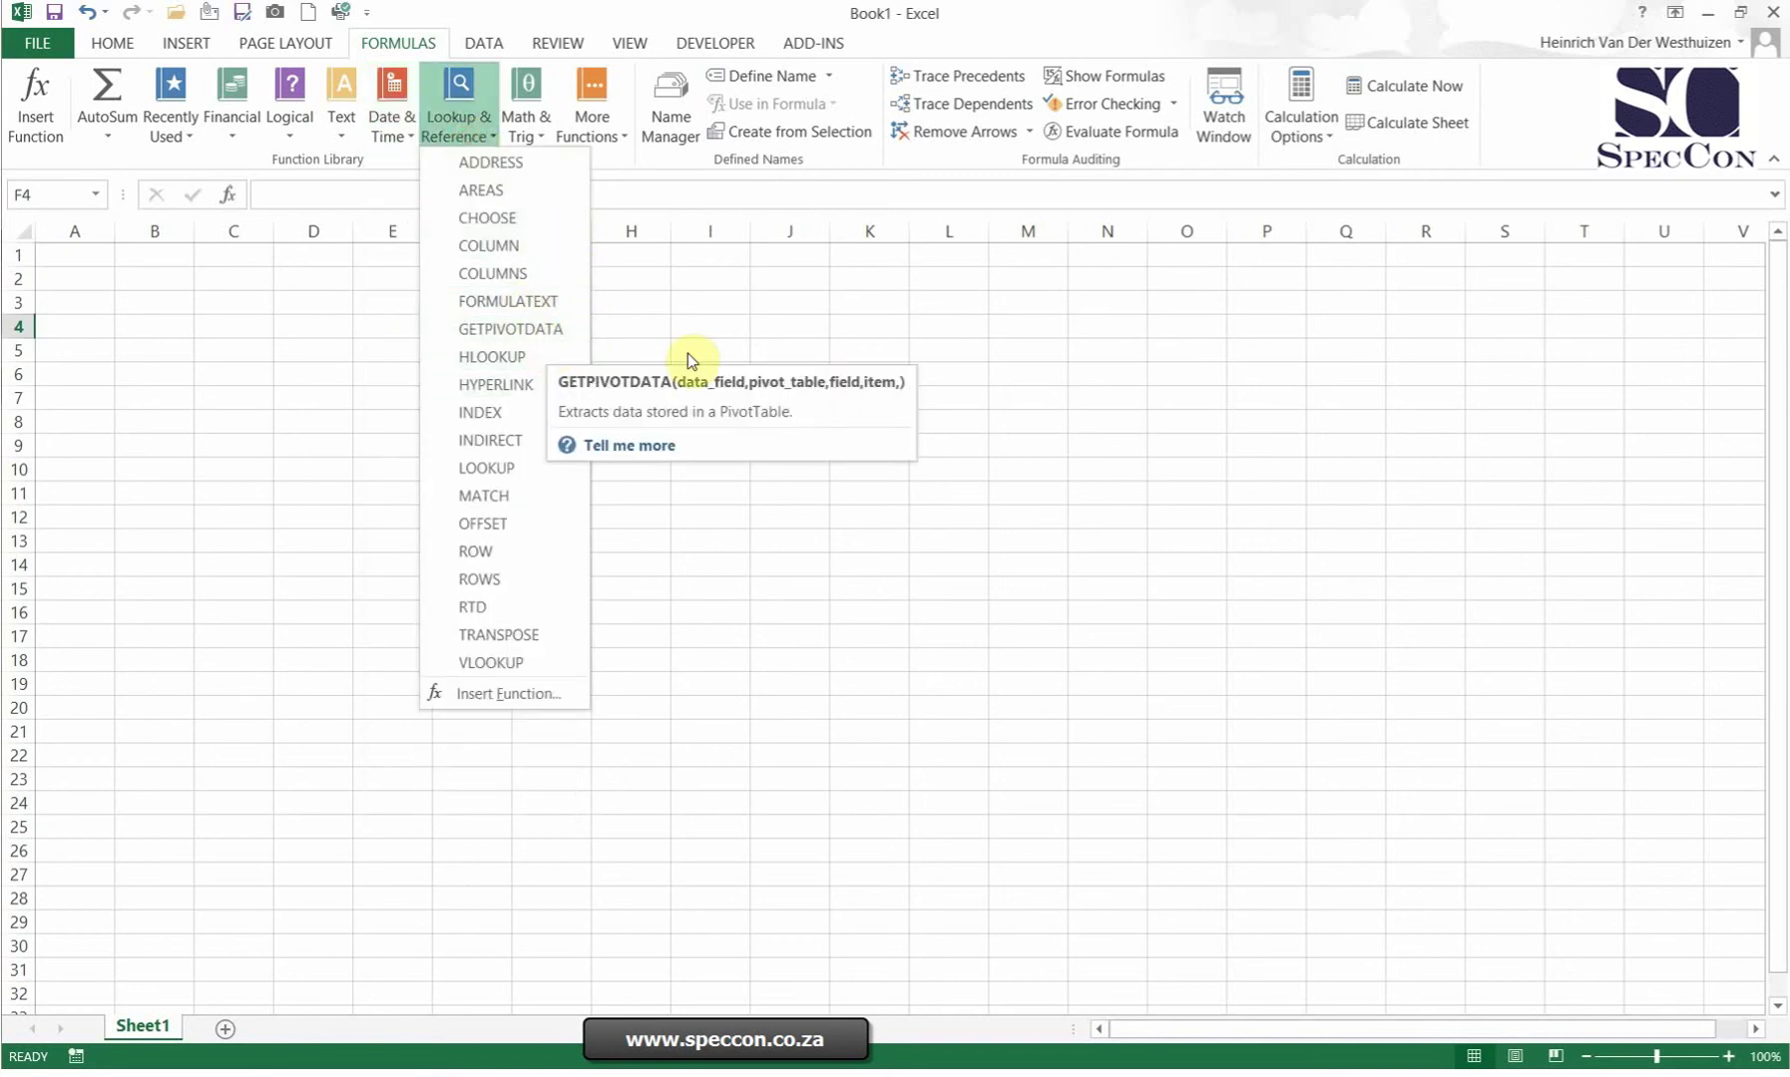
left_click(974, 328)
left_click(598, 137)
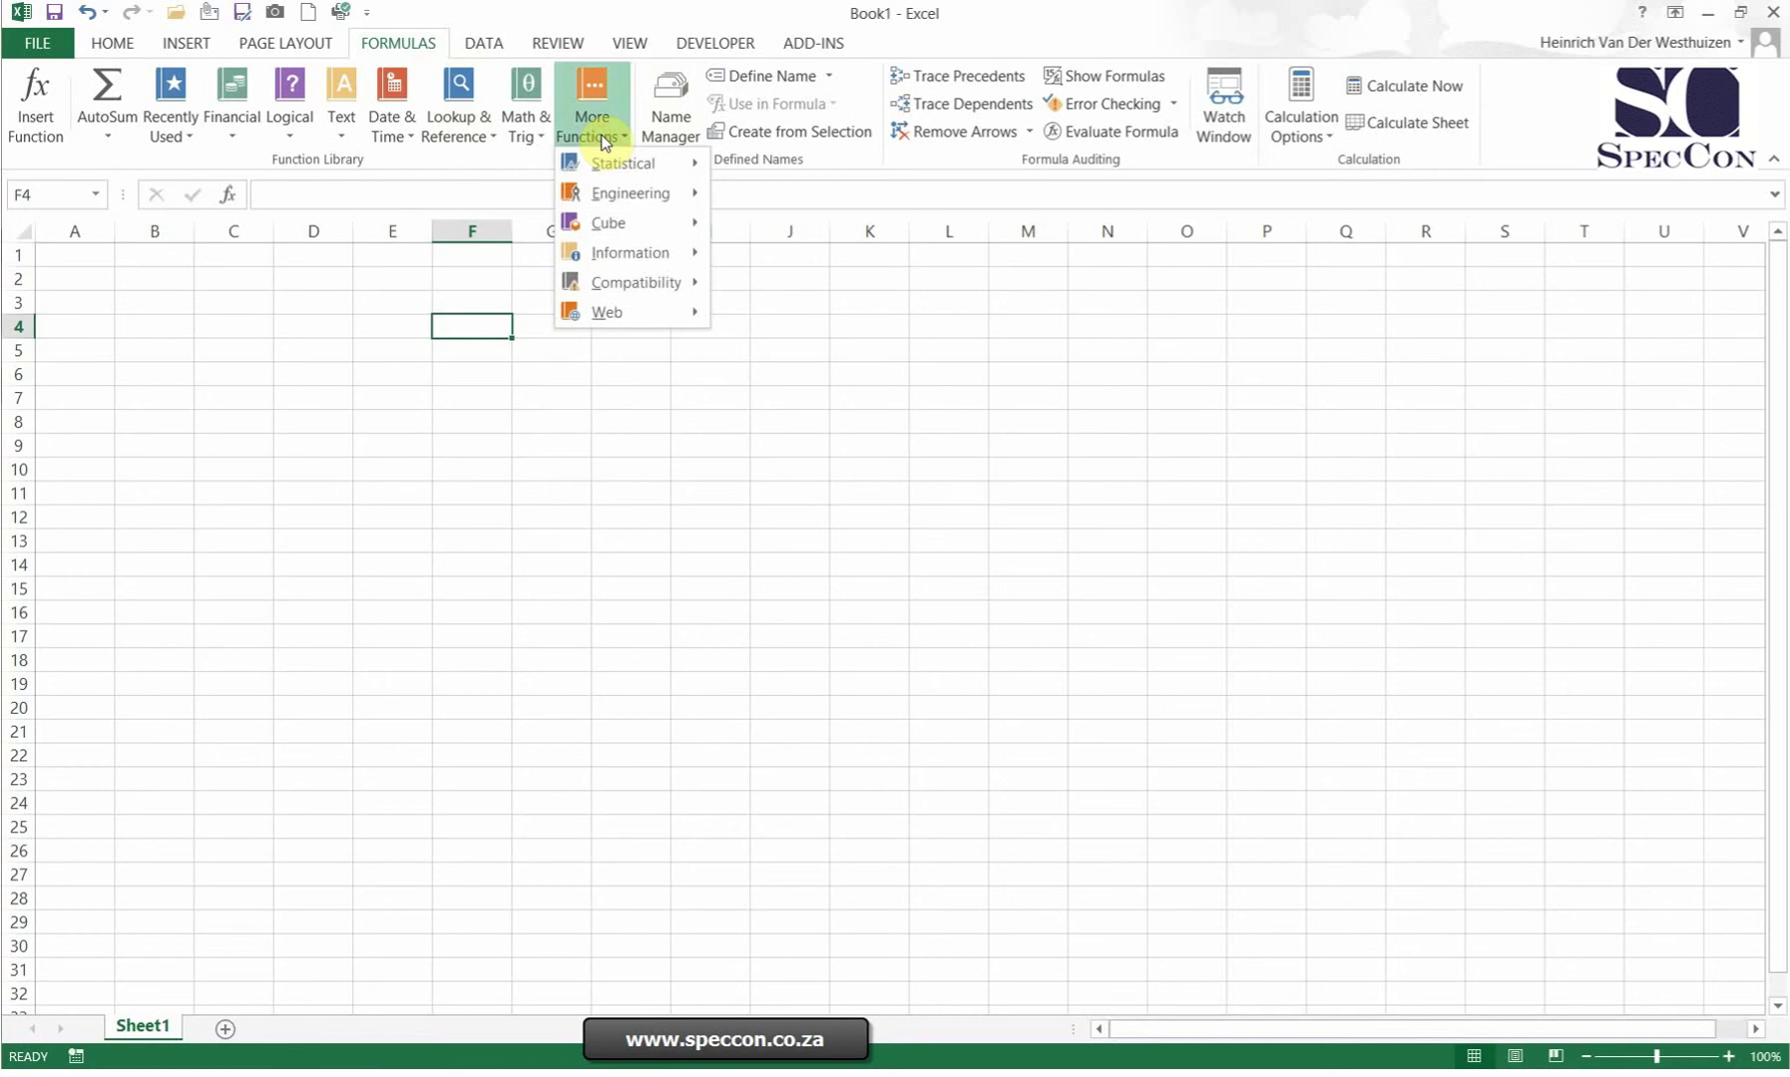
left_click(887, 407)
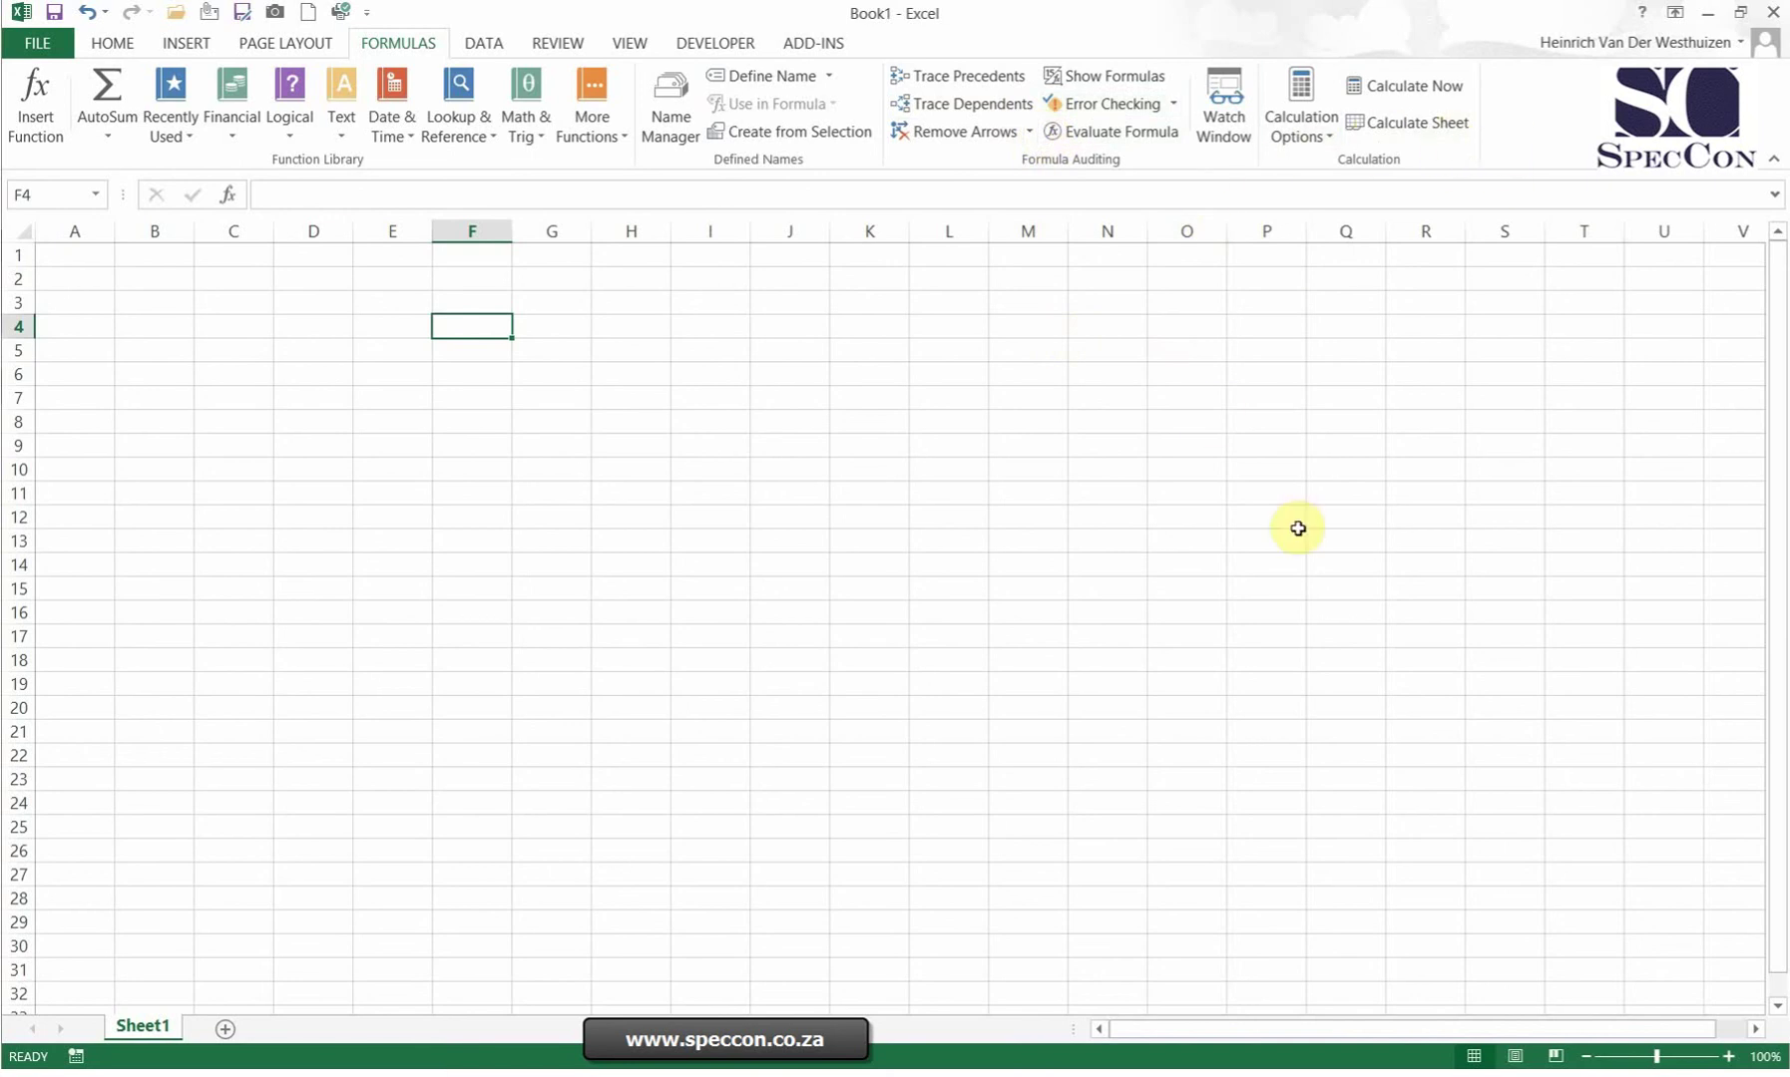
Step: On the DATA tab, inspect What-If Analysis and Data Validation, close them, then show REVIEW
left_click(481, 45)
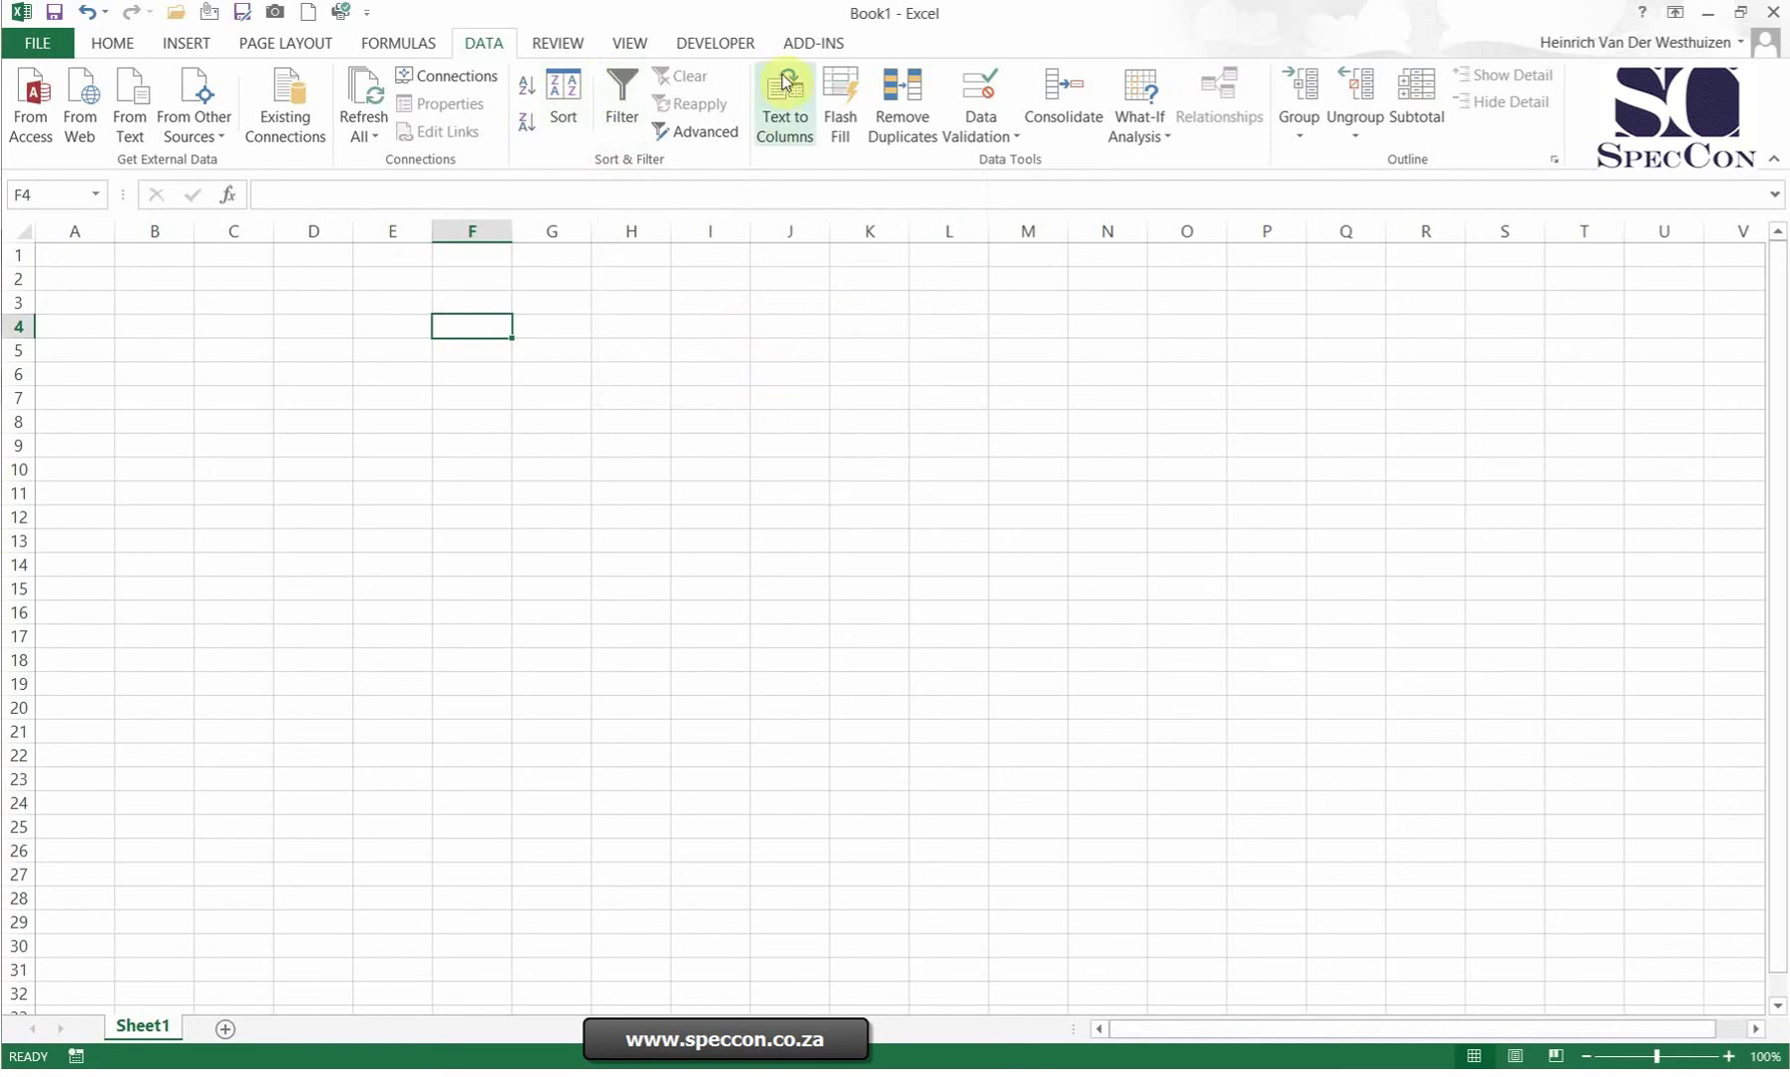
left_click(1157, 137)
left_click(997, 139)
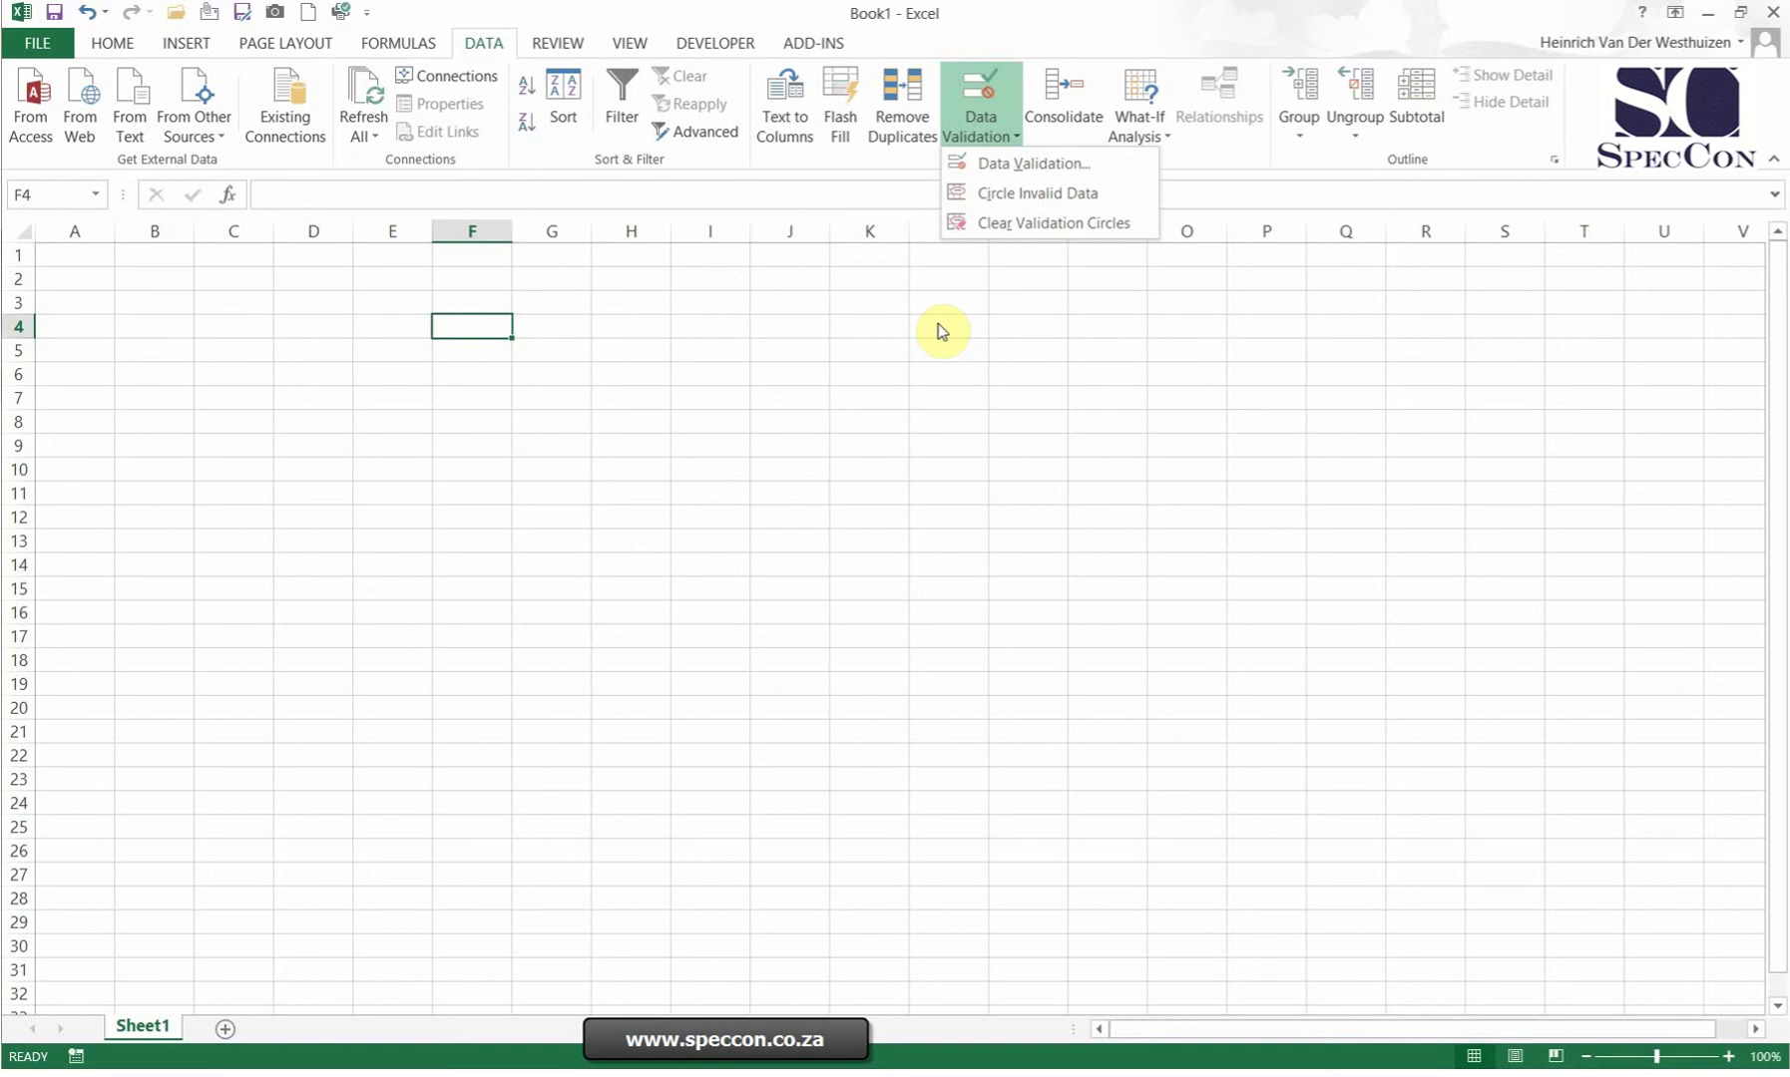
left_click(746, 325)
left_click(559, 40)
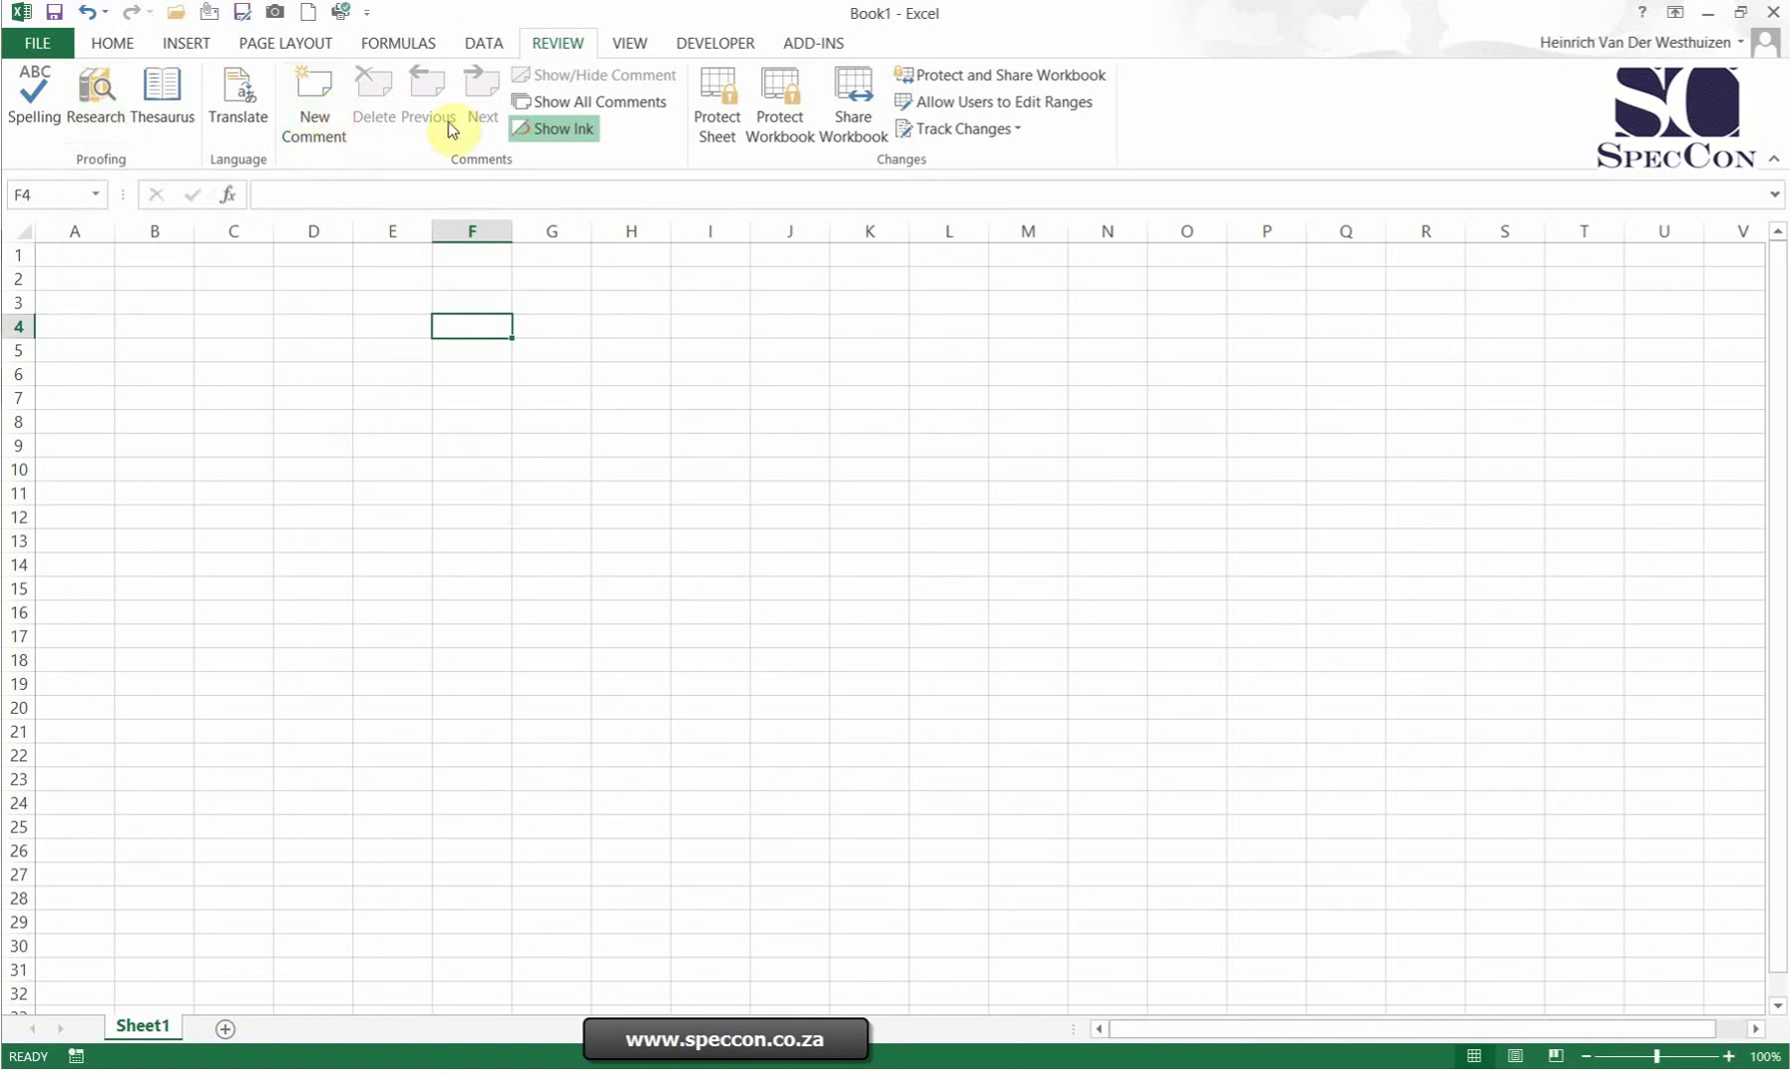
left_click(658, 322)
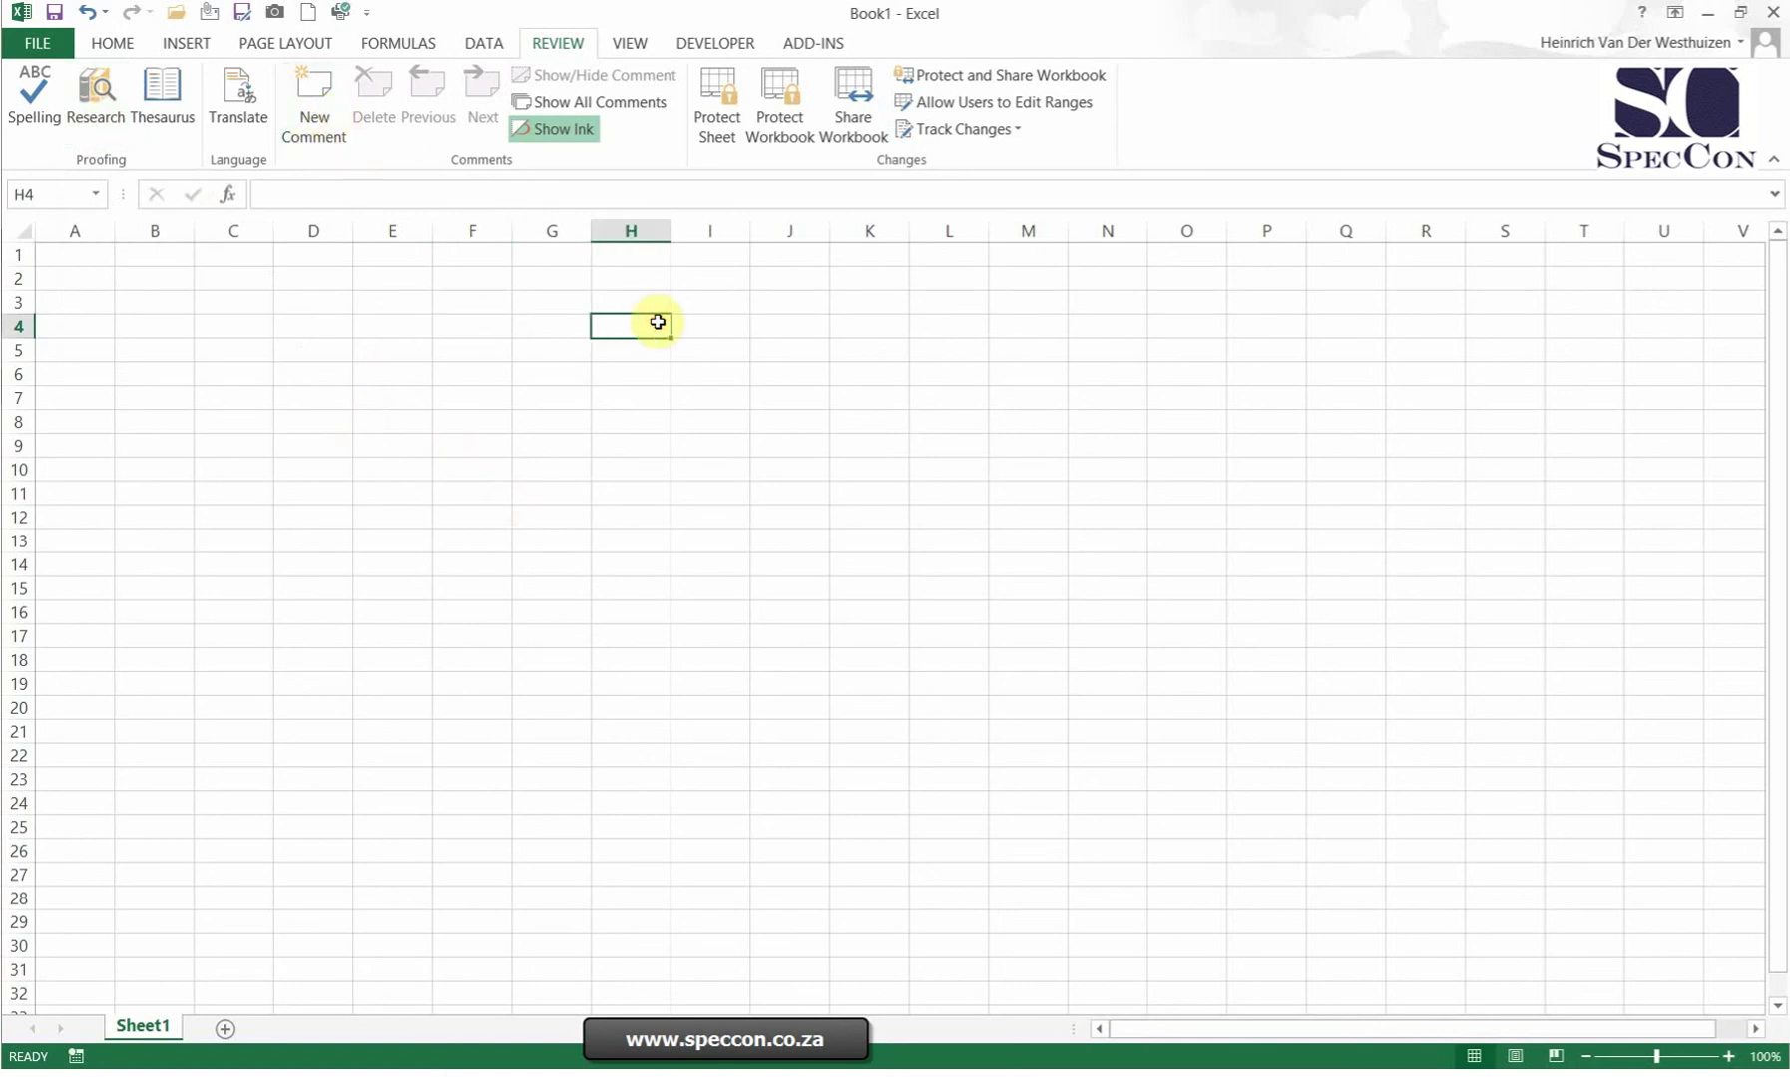
left_click(543, 252)
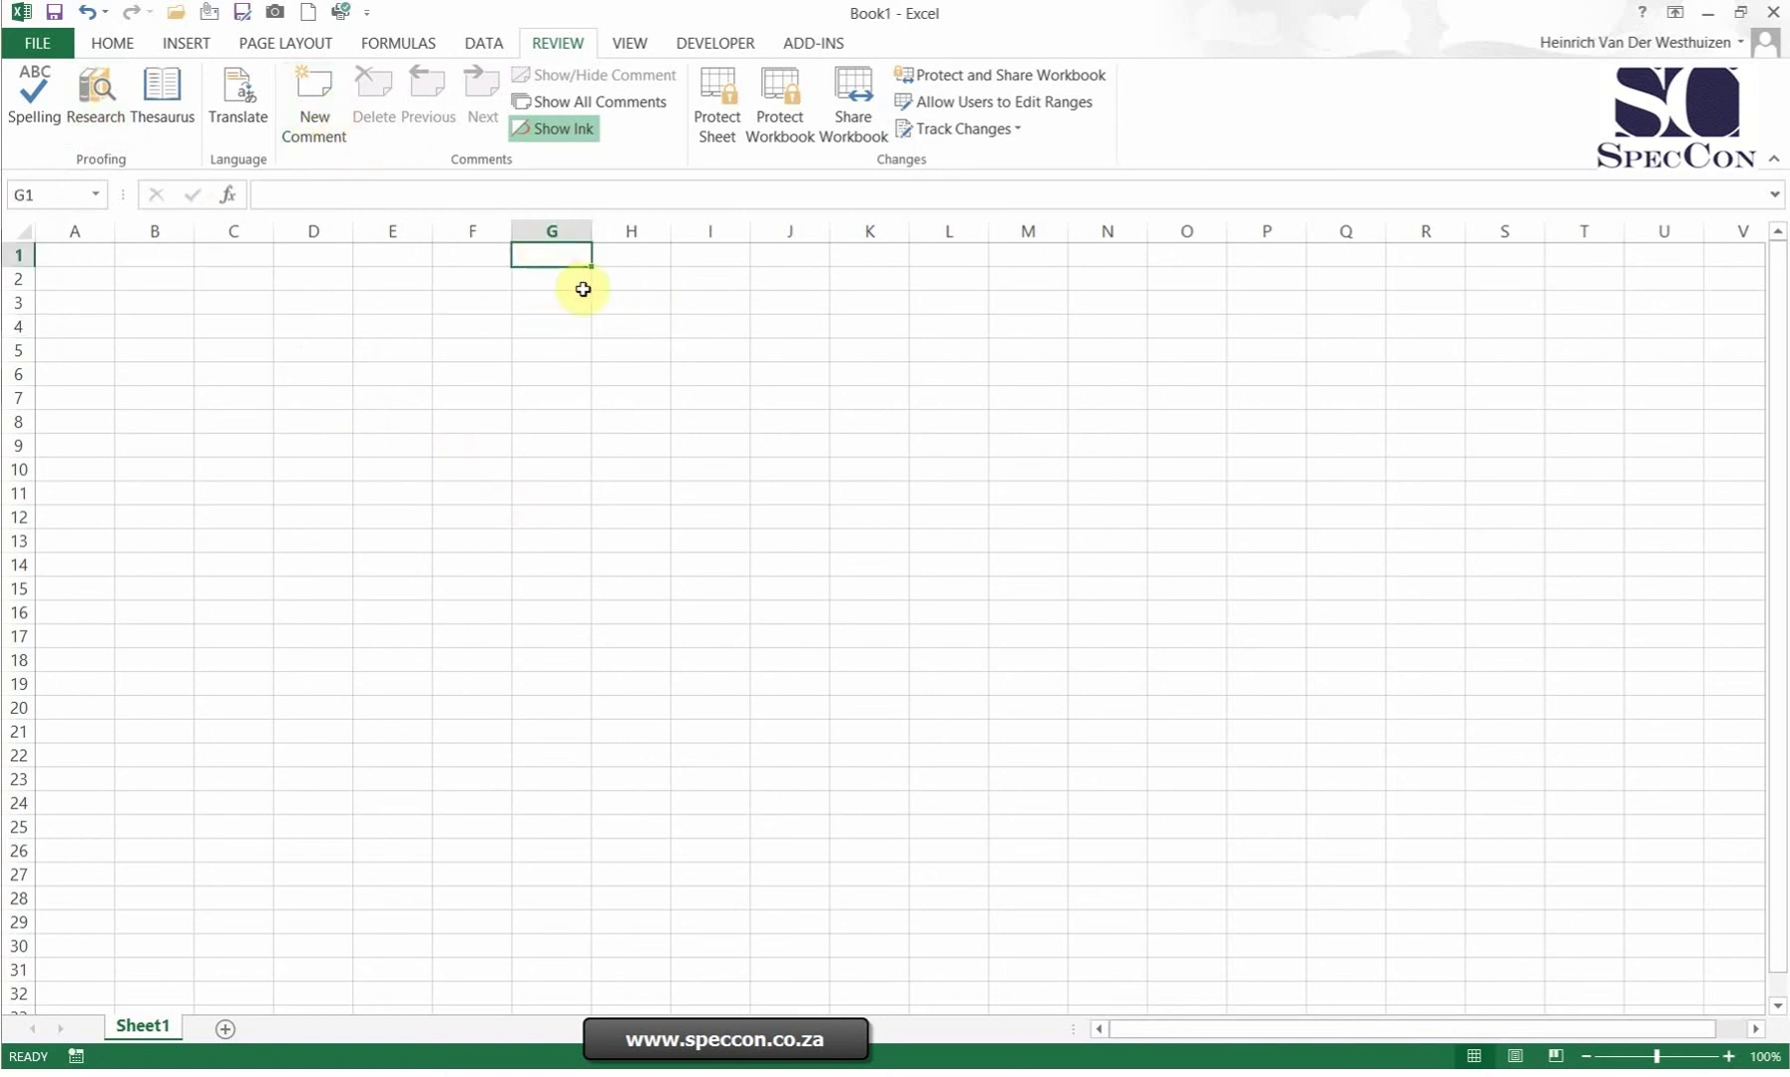
Step: On the VIEW tab, try Page Break Preview, then return to Normal view
left_click(643, 43)
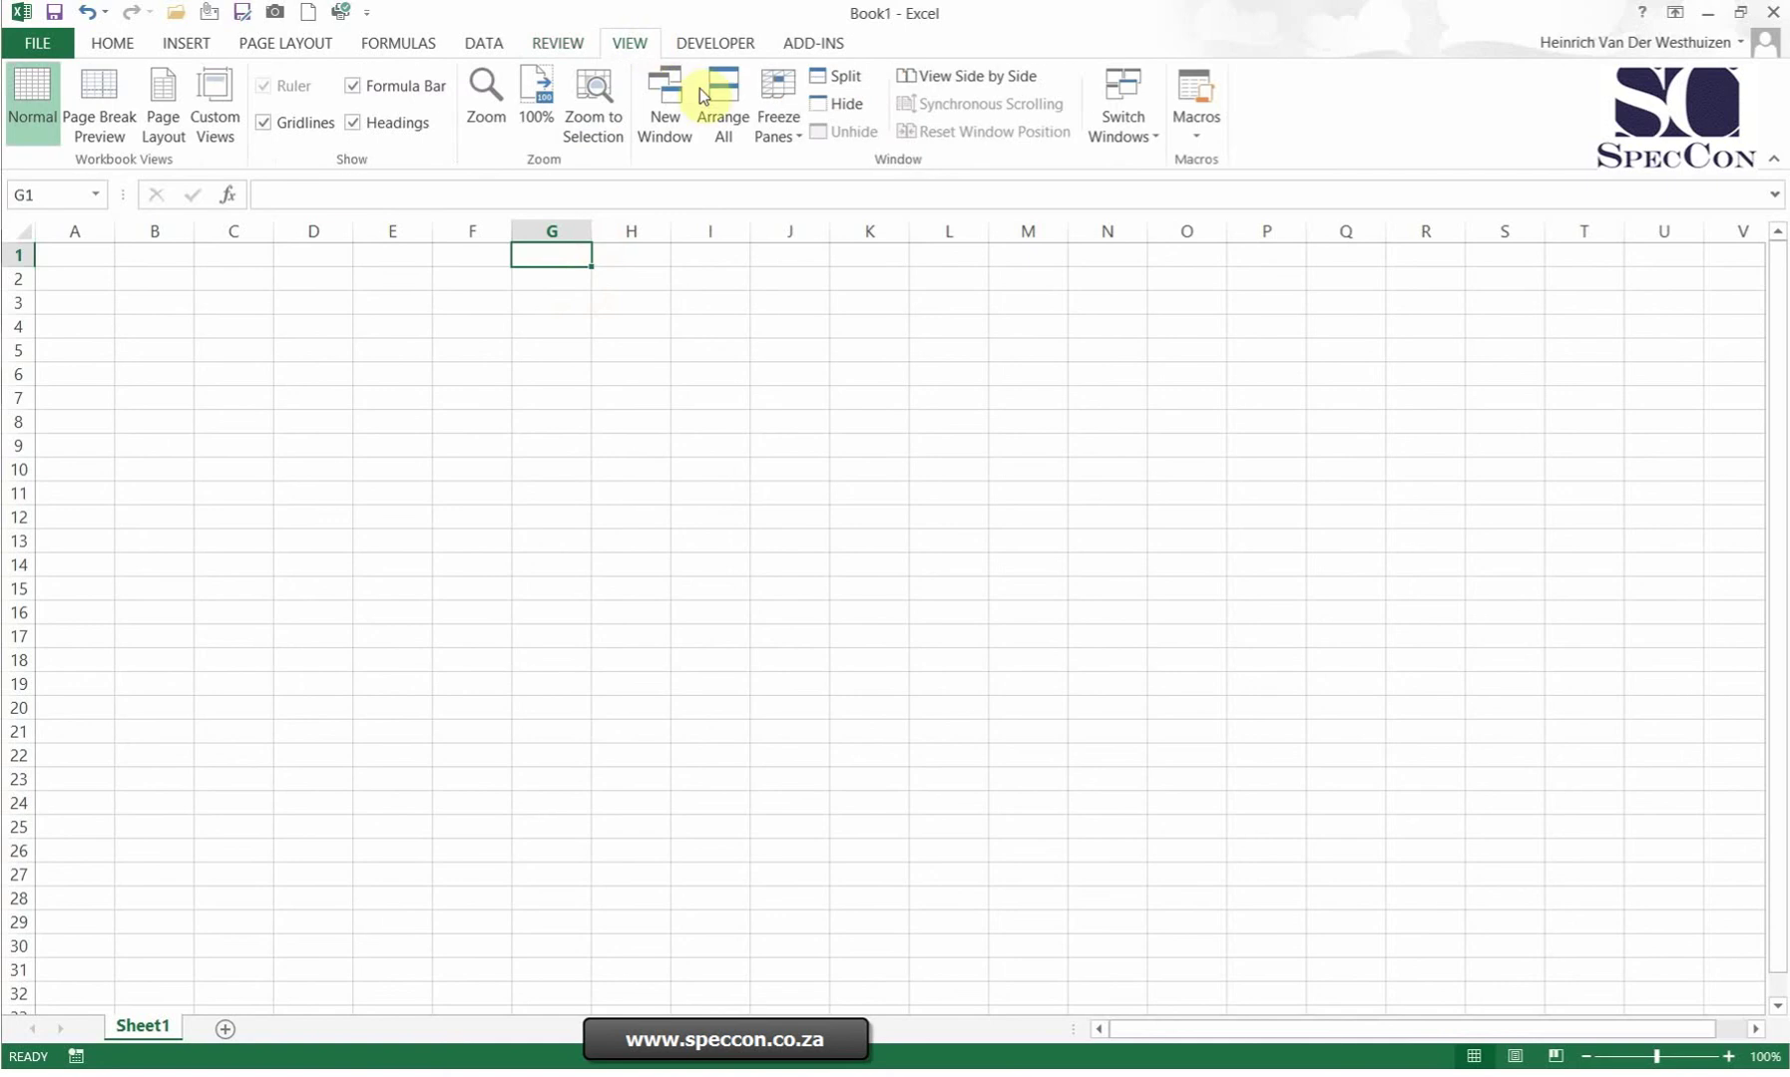
left_click(104, 95)
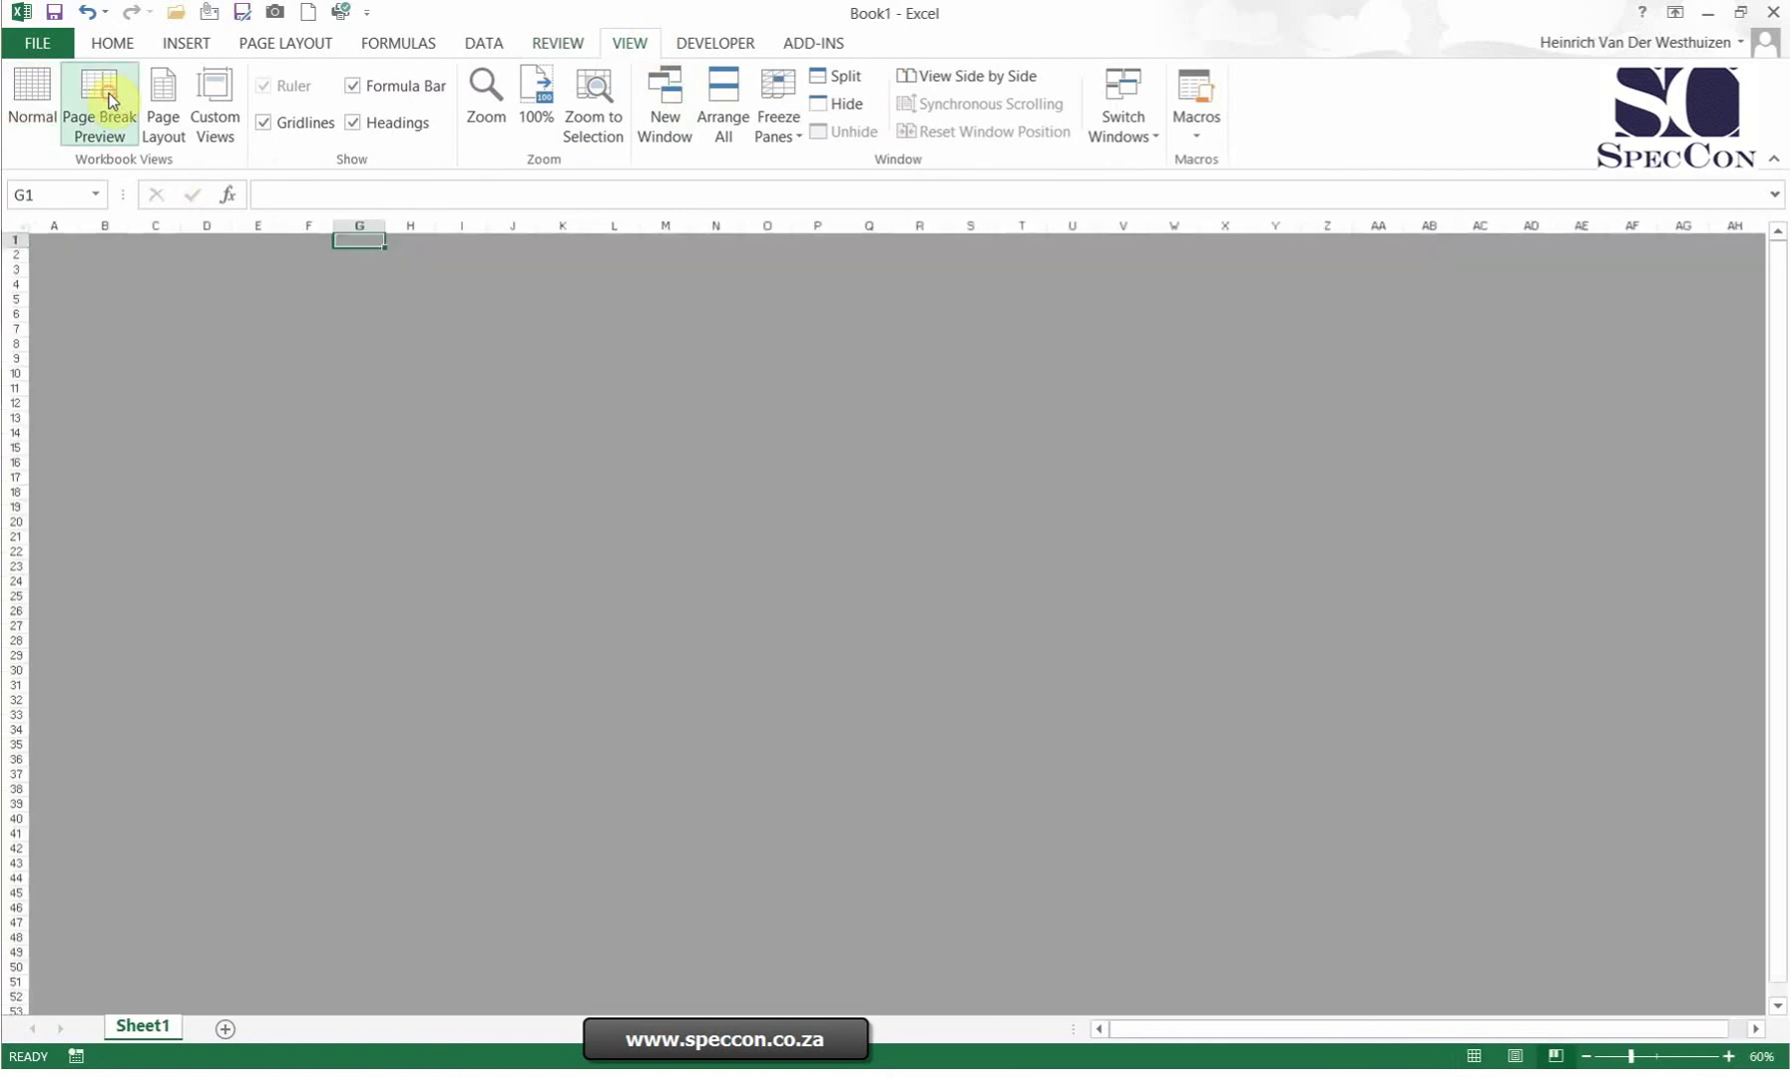
left_click(29, 96)
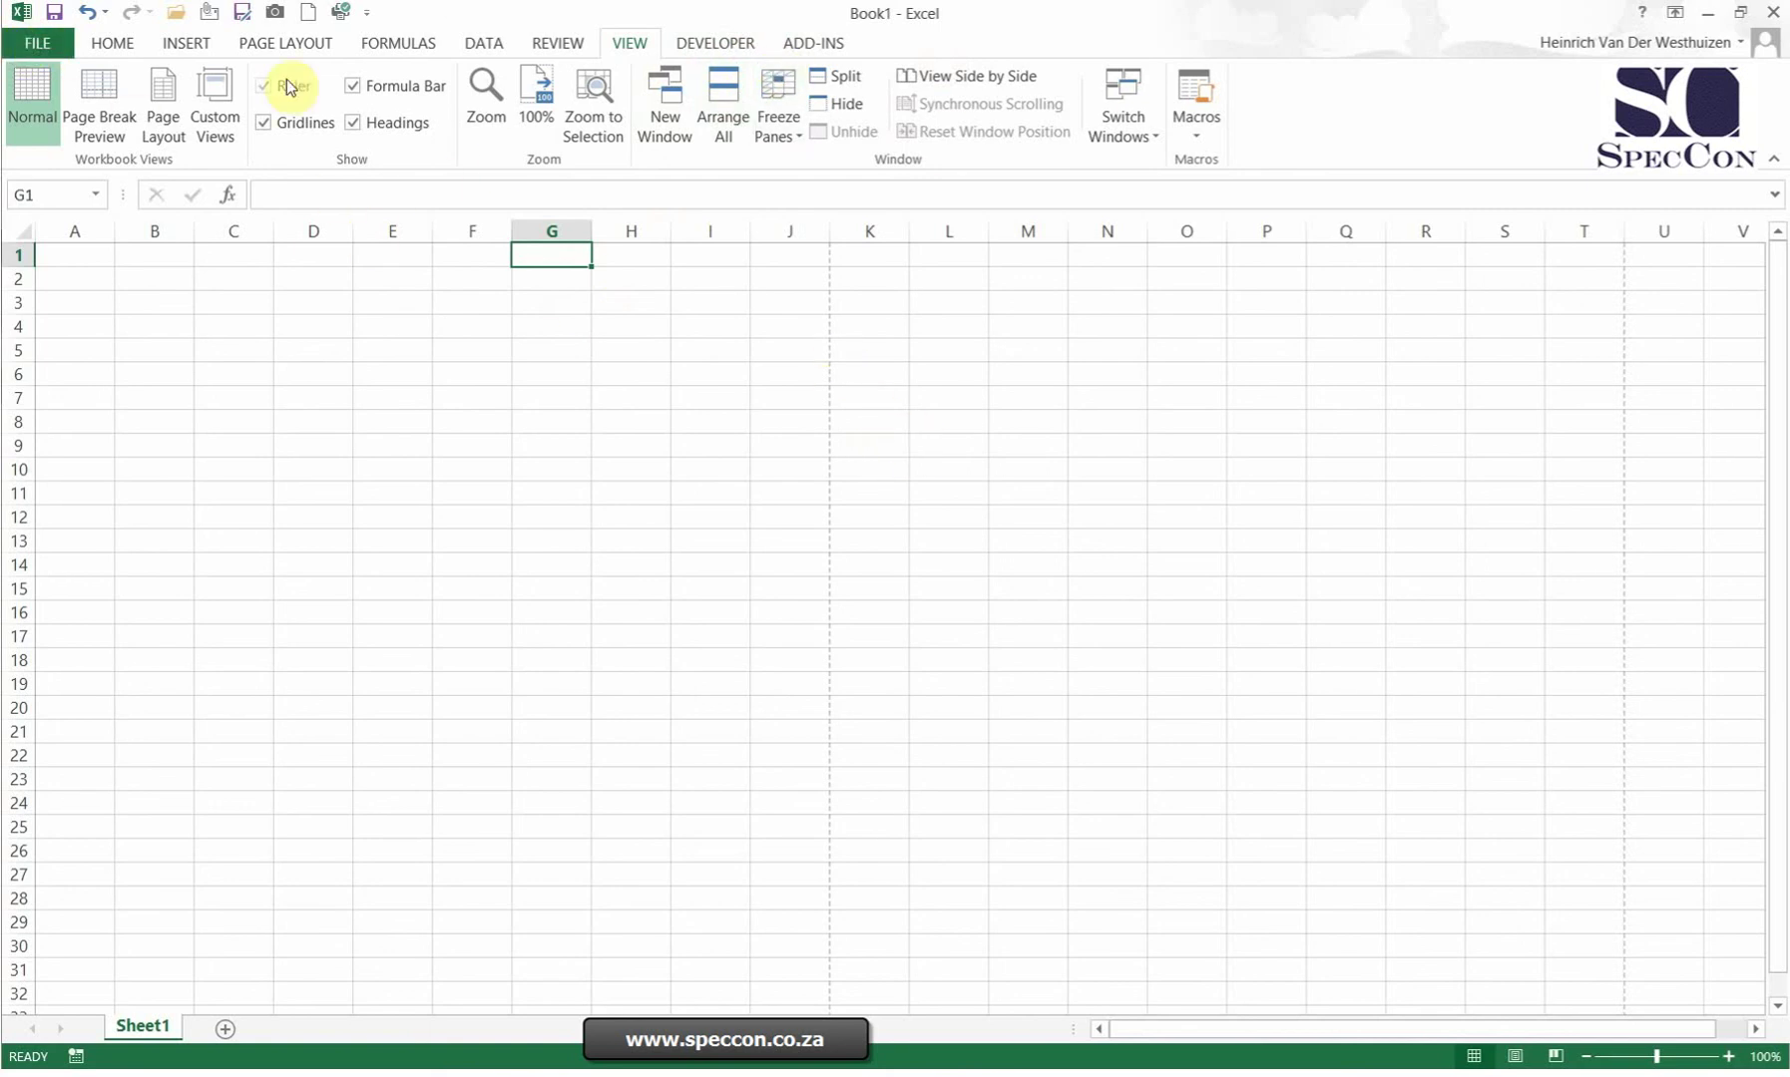
Step: Open the FILE Backstage Info page for Book1, leave it, and reopen it
left_click(27, 44)
left_click(48, 32)
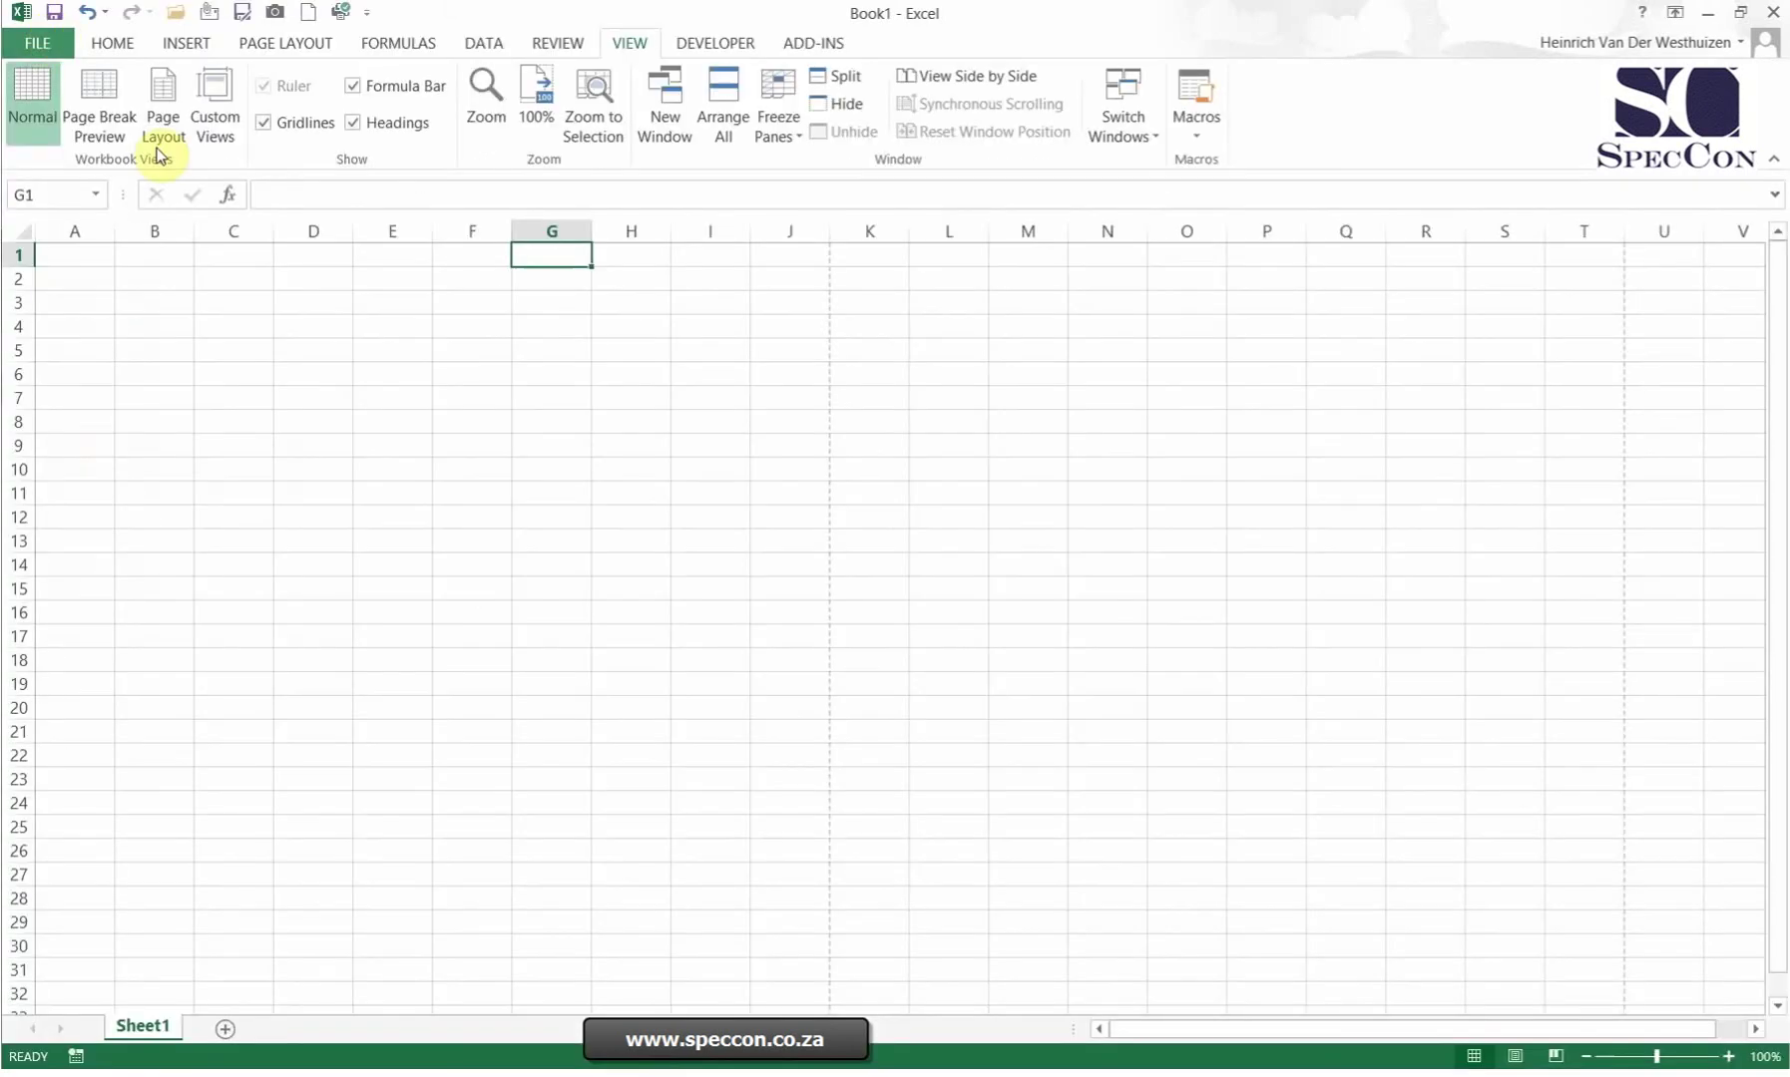
left_click(29, 43)
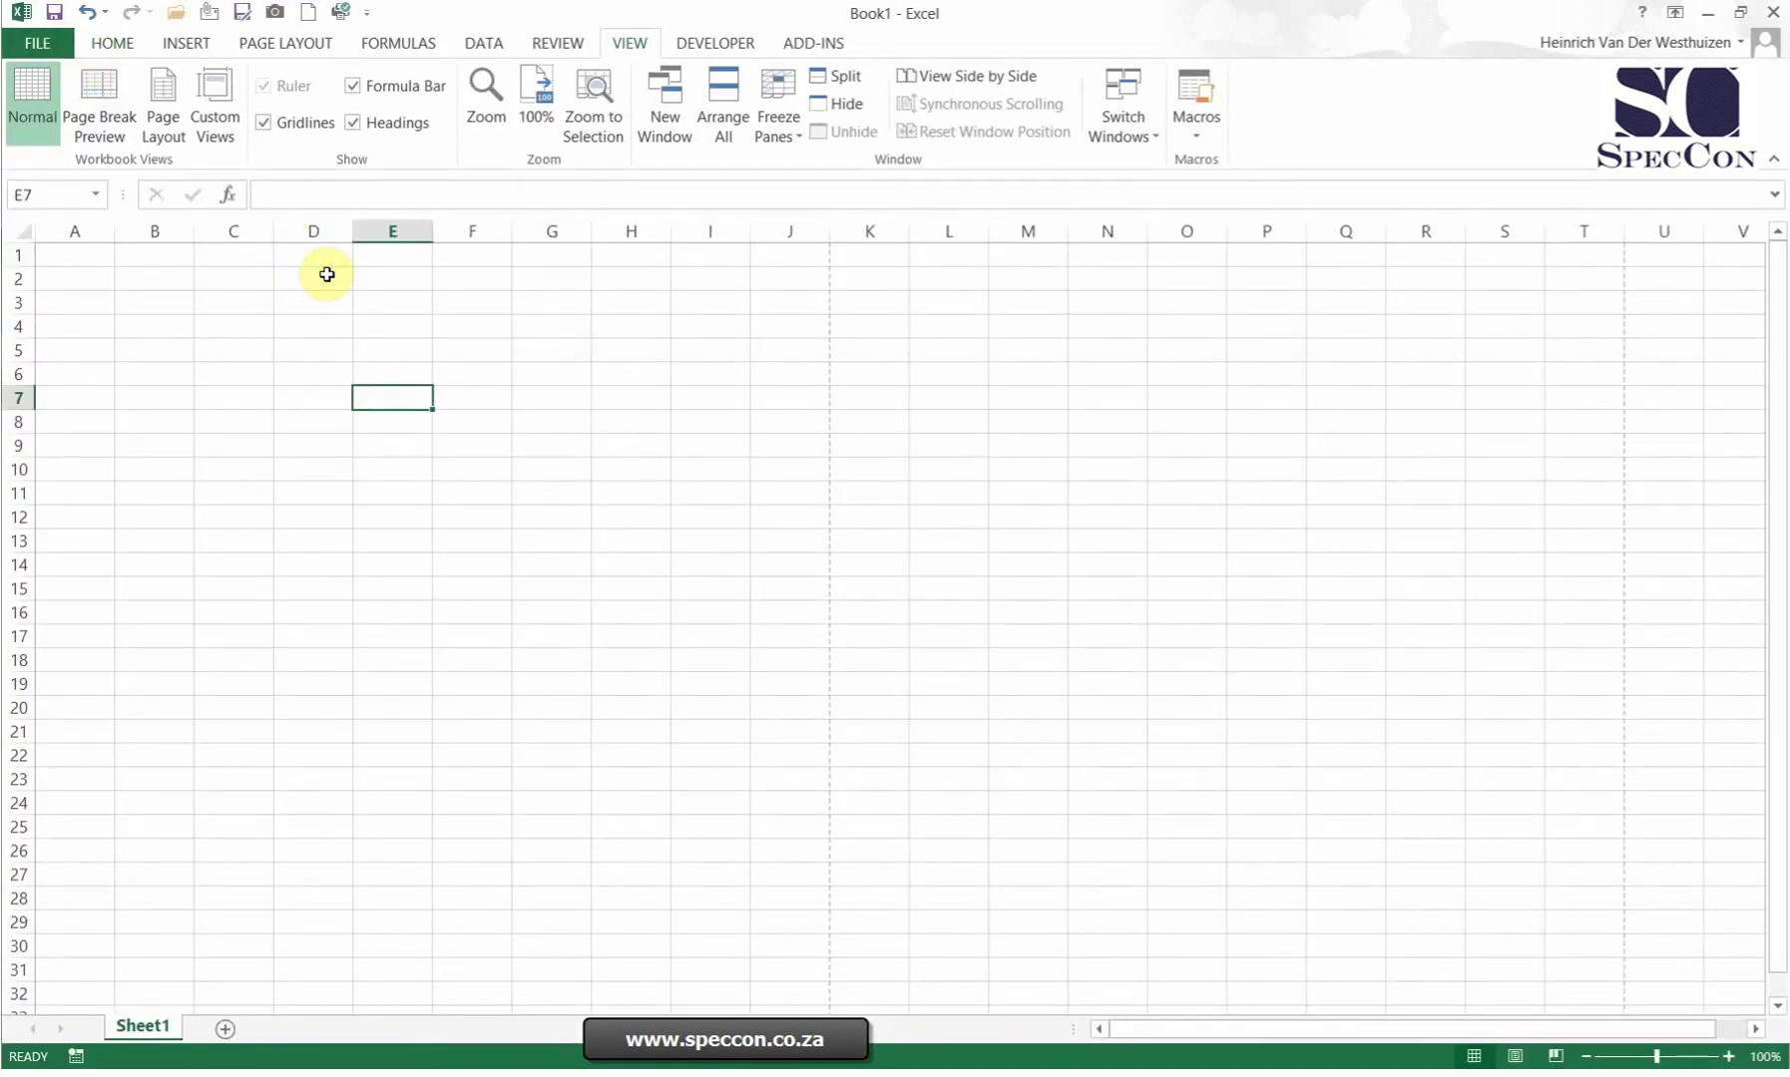
left_click(318, 254)
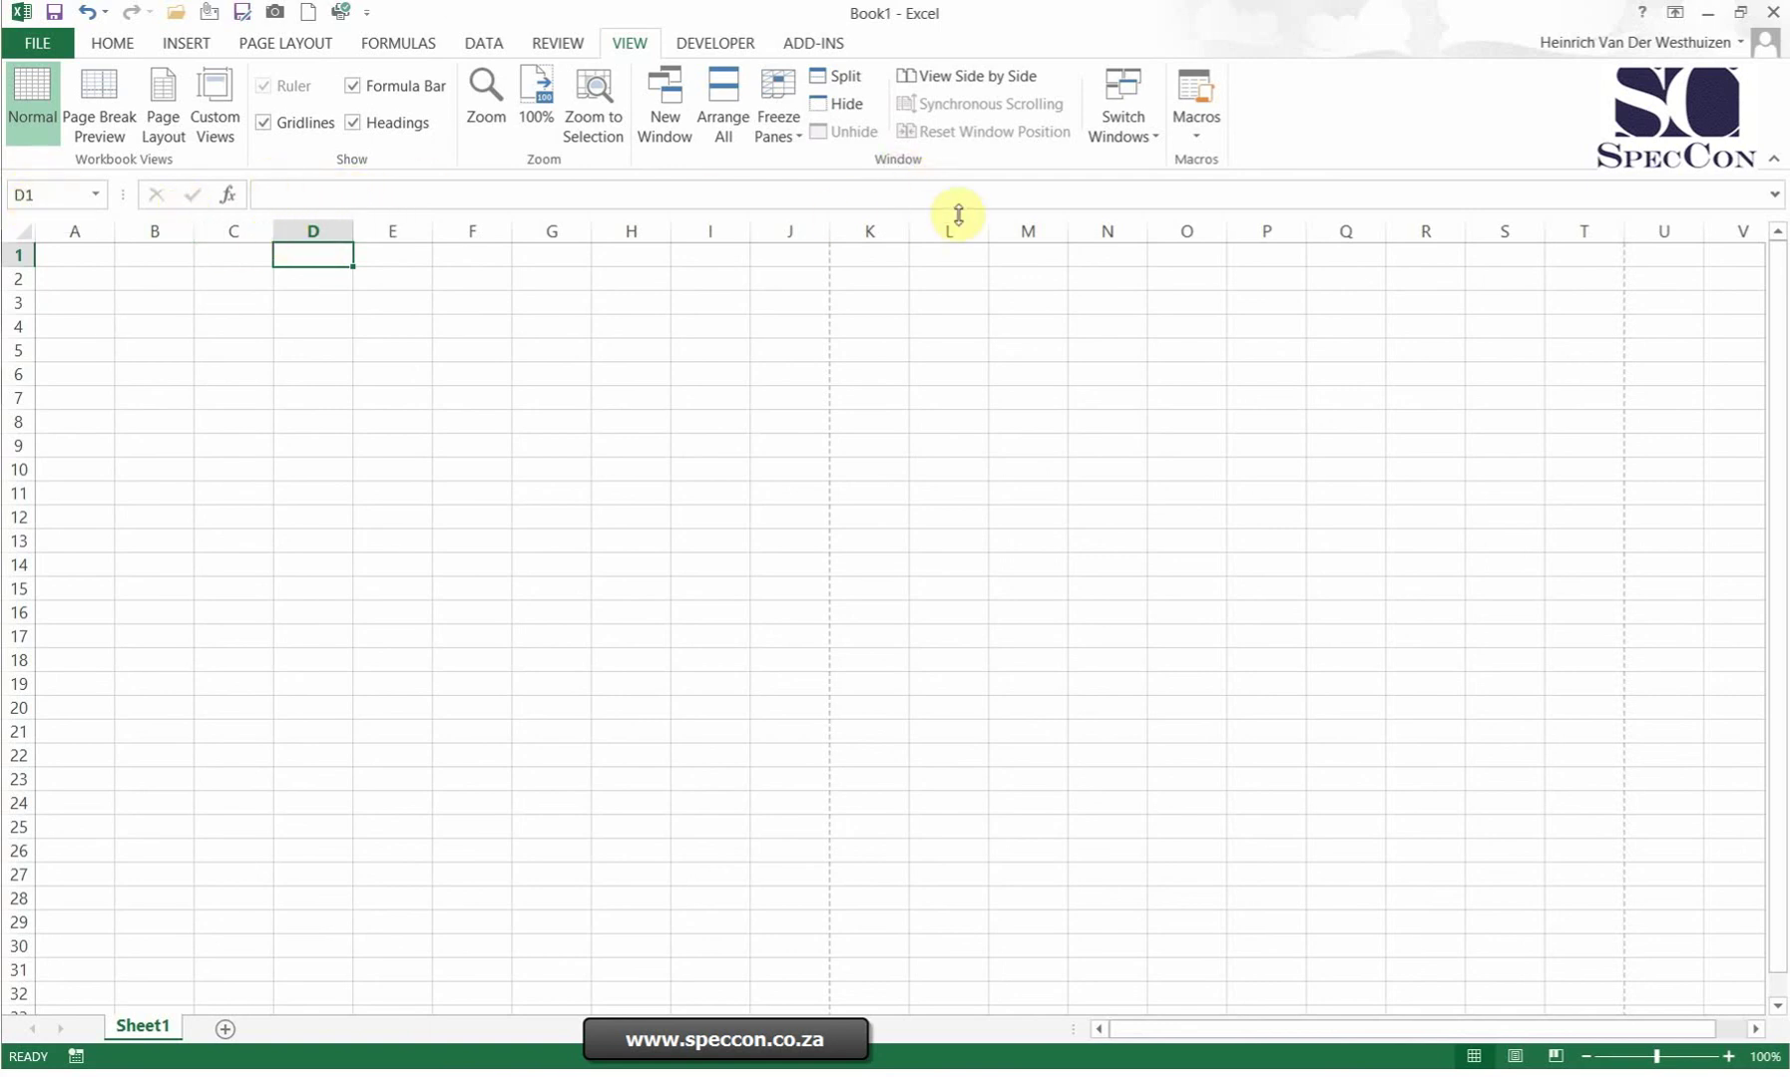
left_click(1181, 203)
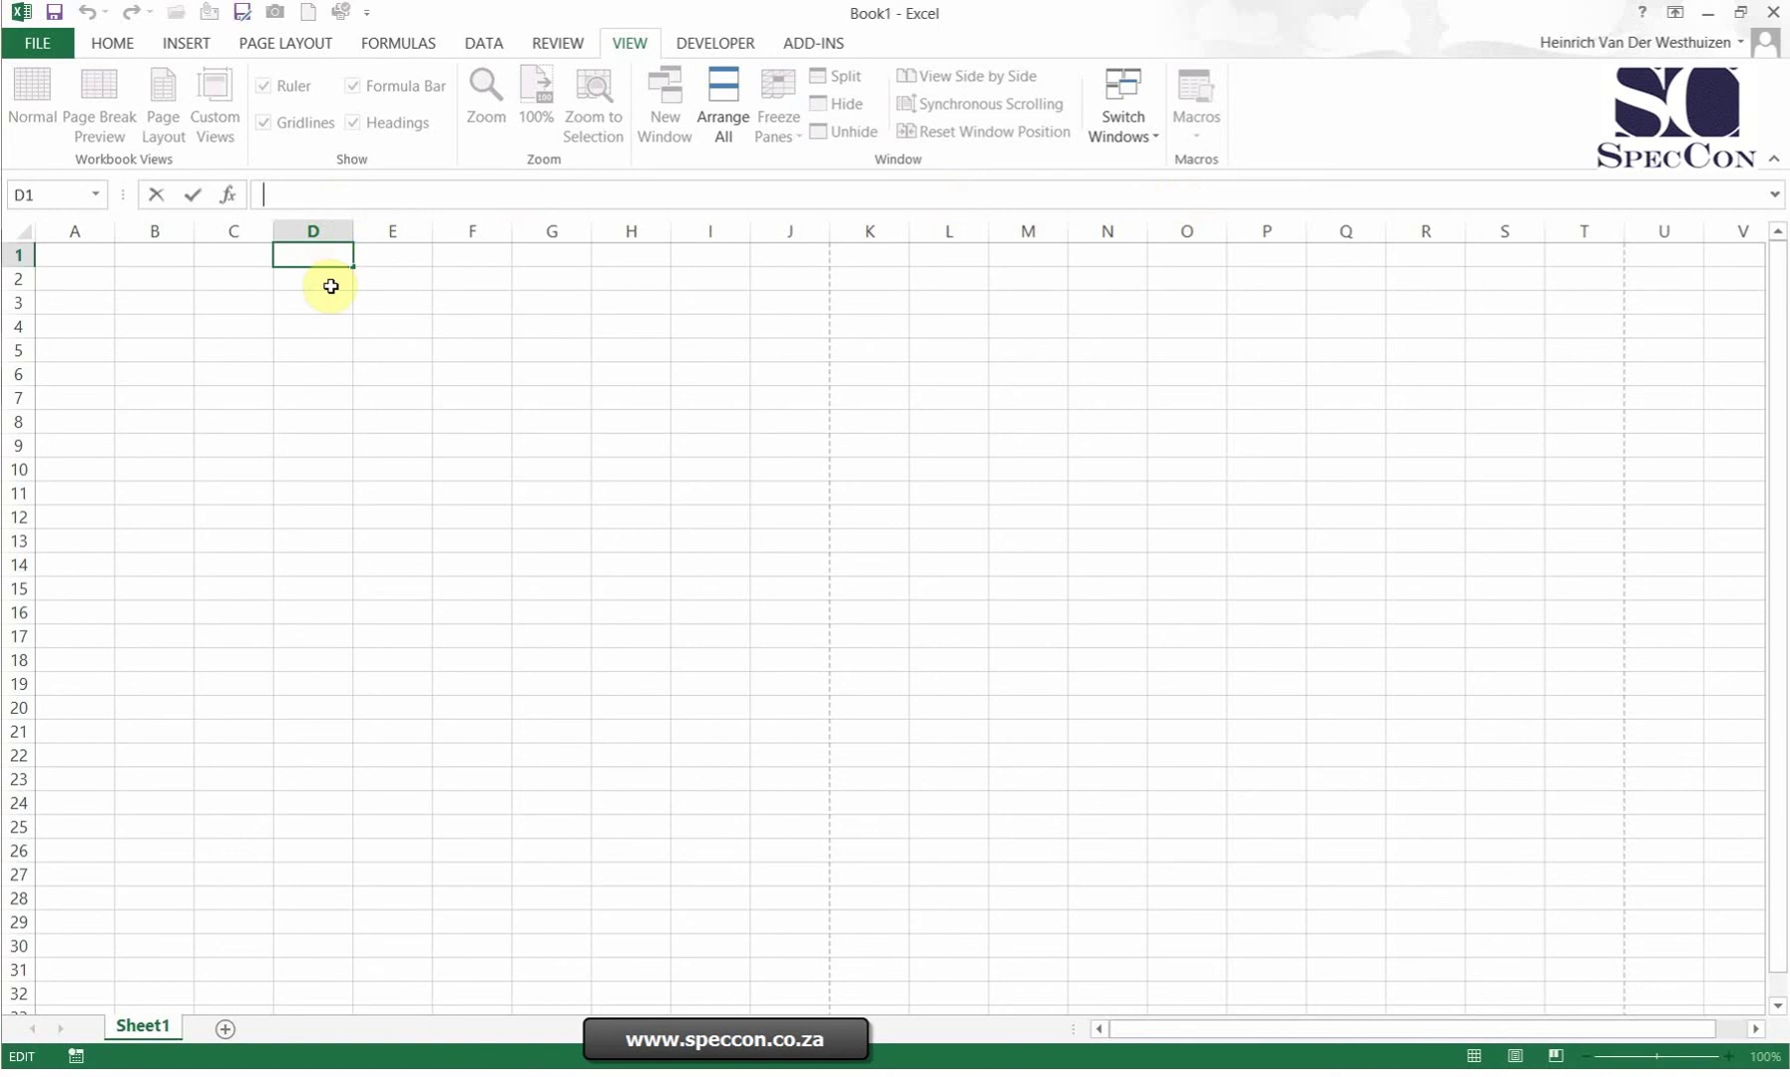
left_click(226, 326)
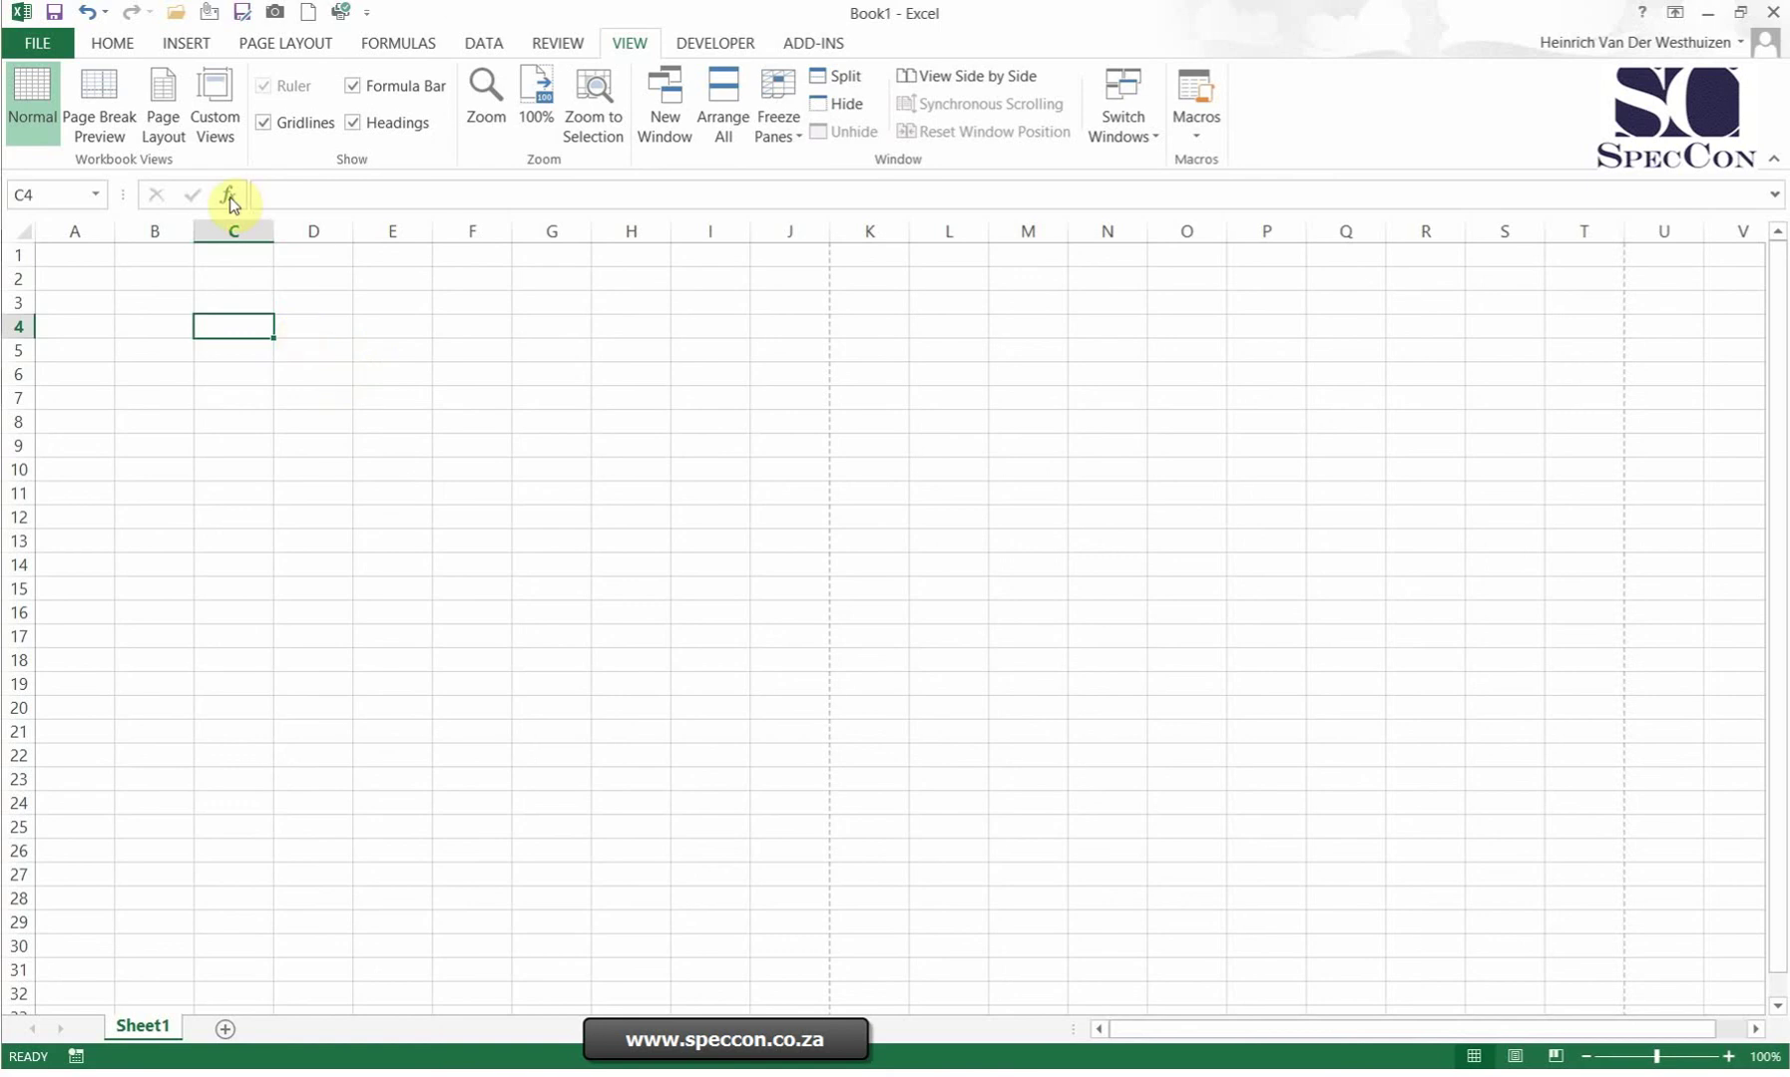
left_click(371, 201)
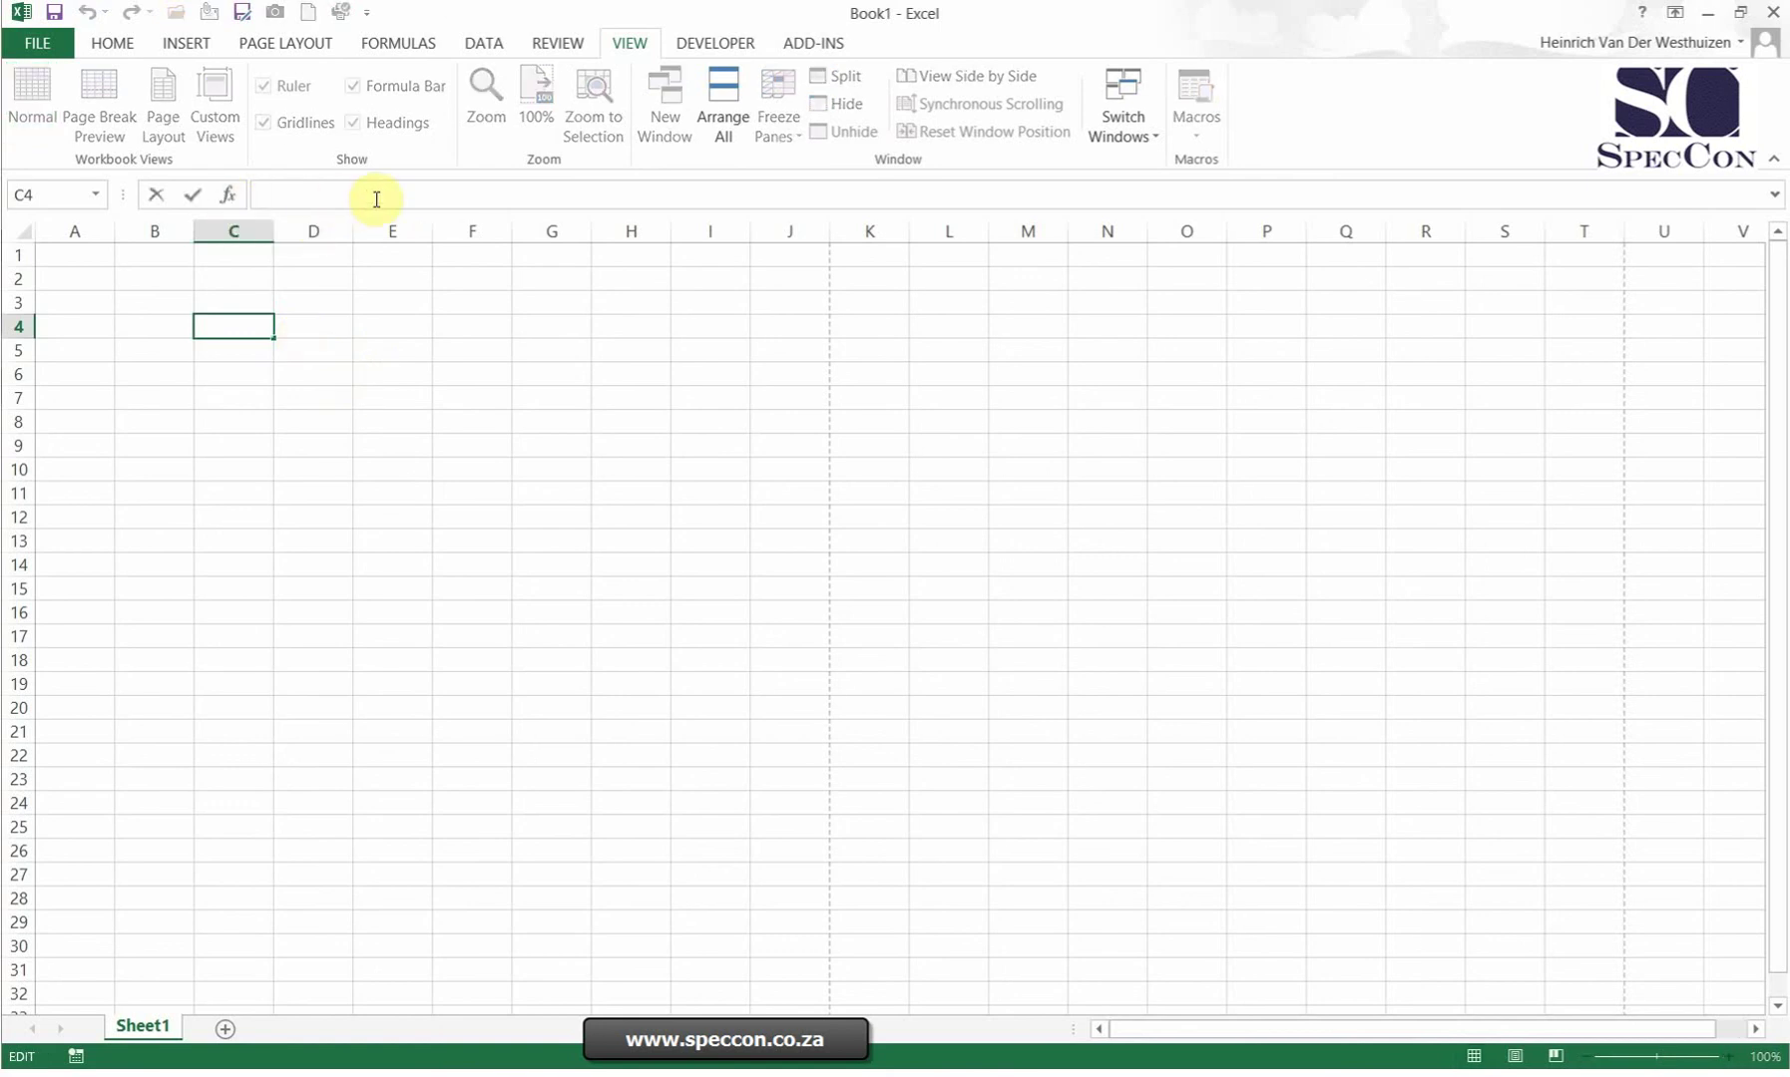
left_click(152, 271)
left_click(168, 424)
left_click(531, 461)
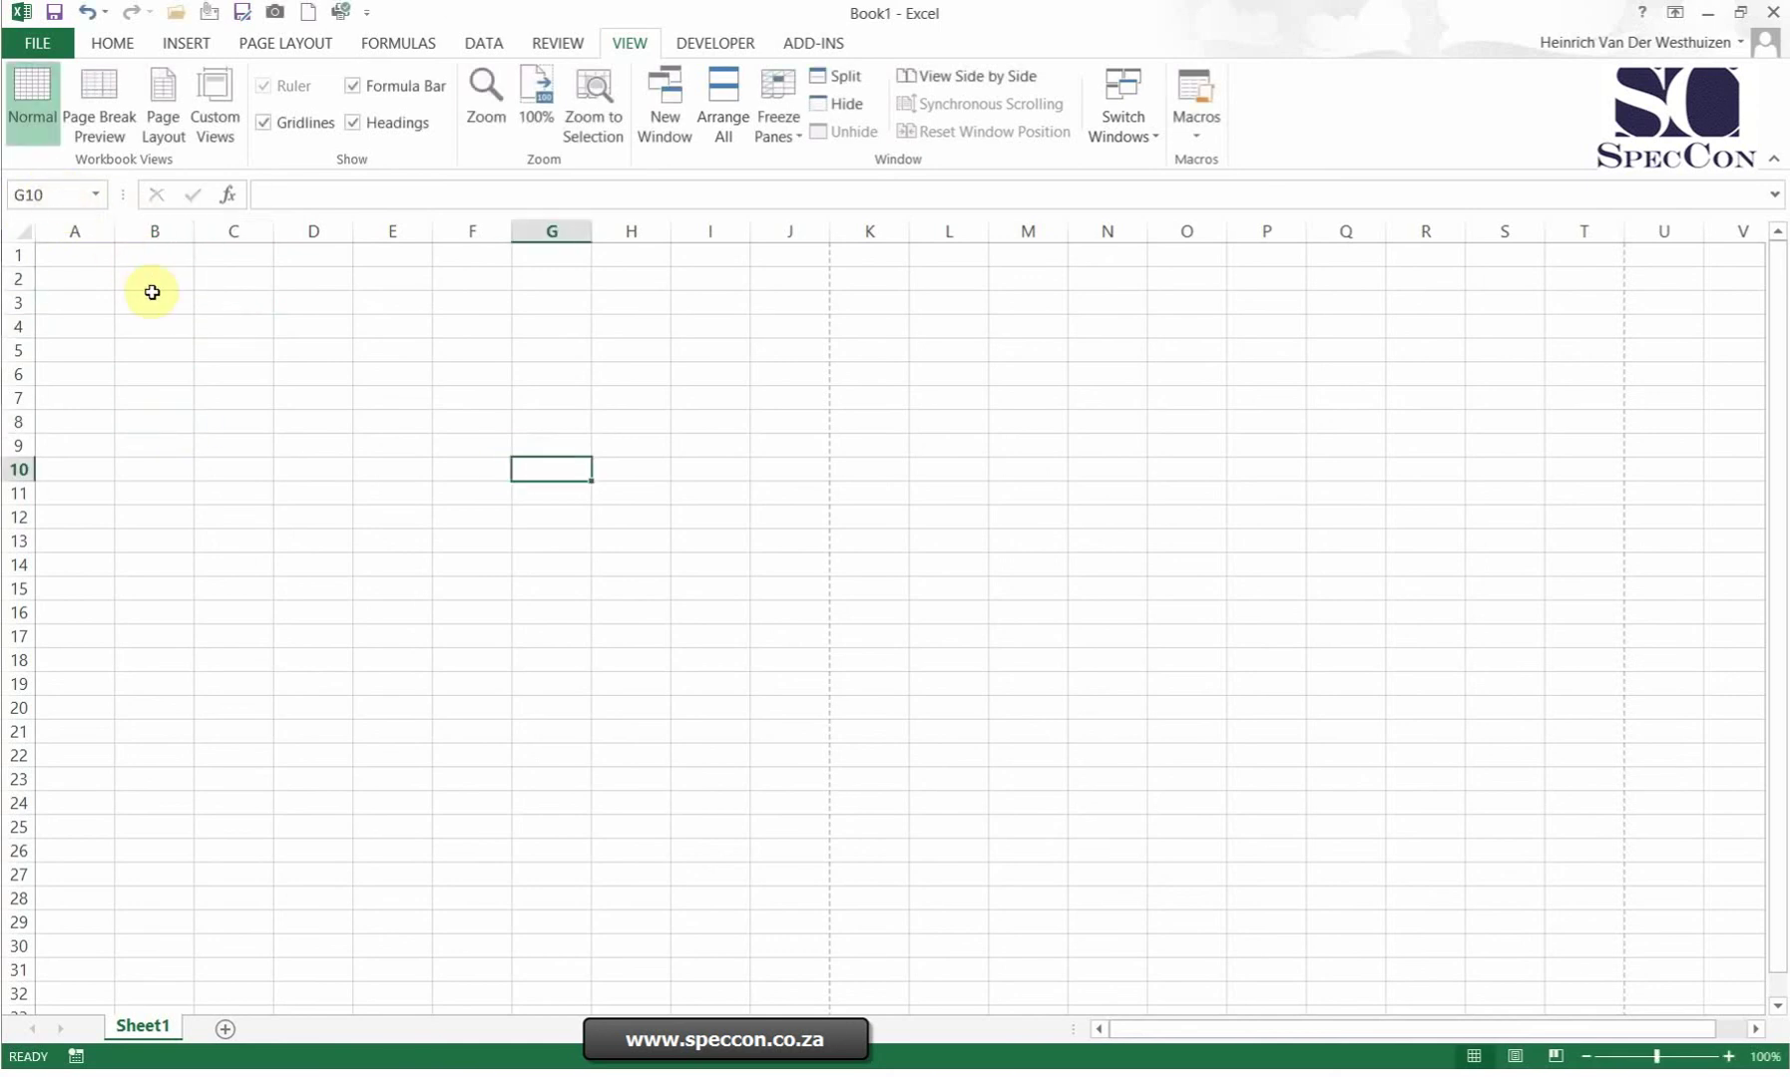
left_click(165, 321)
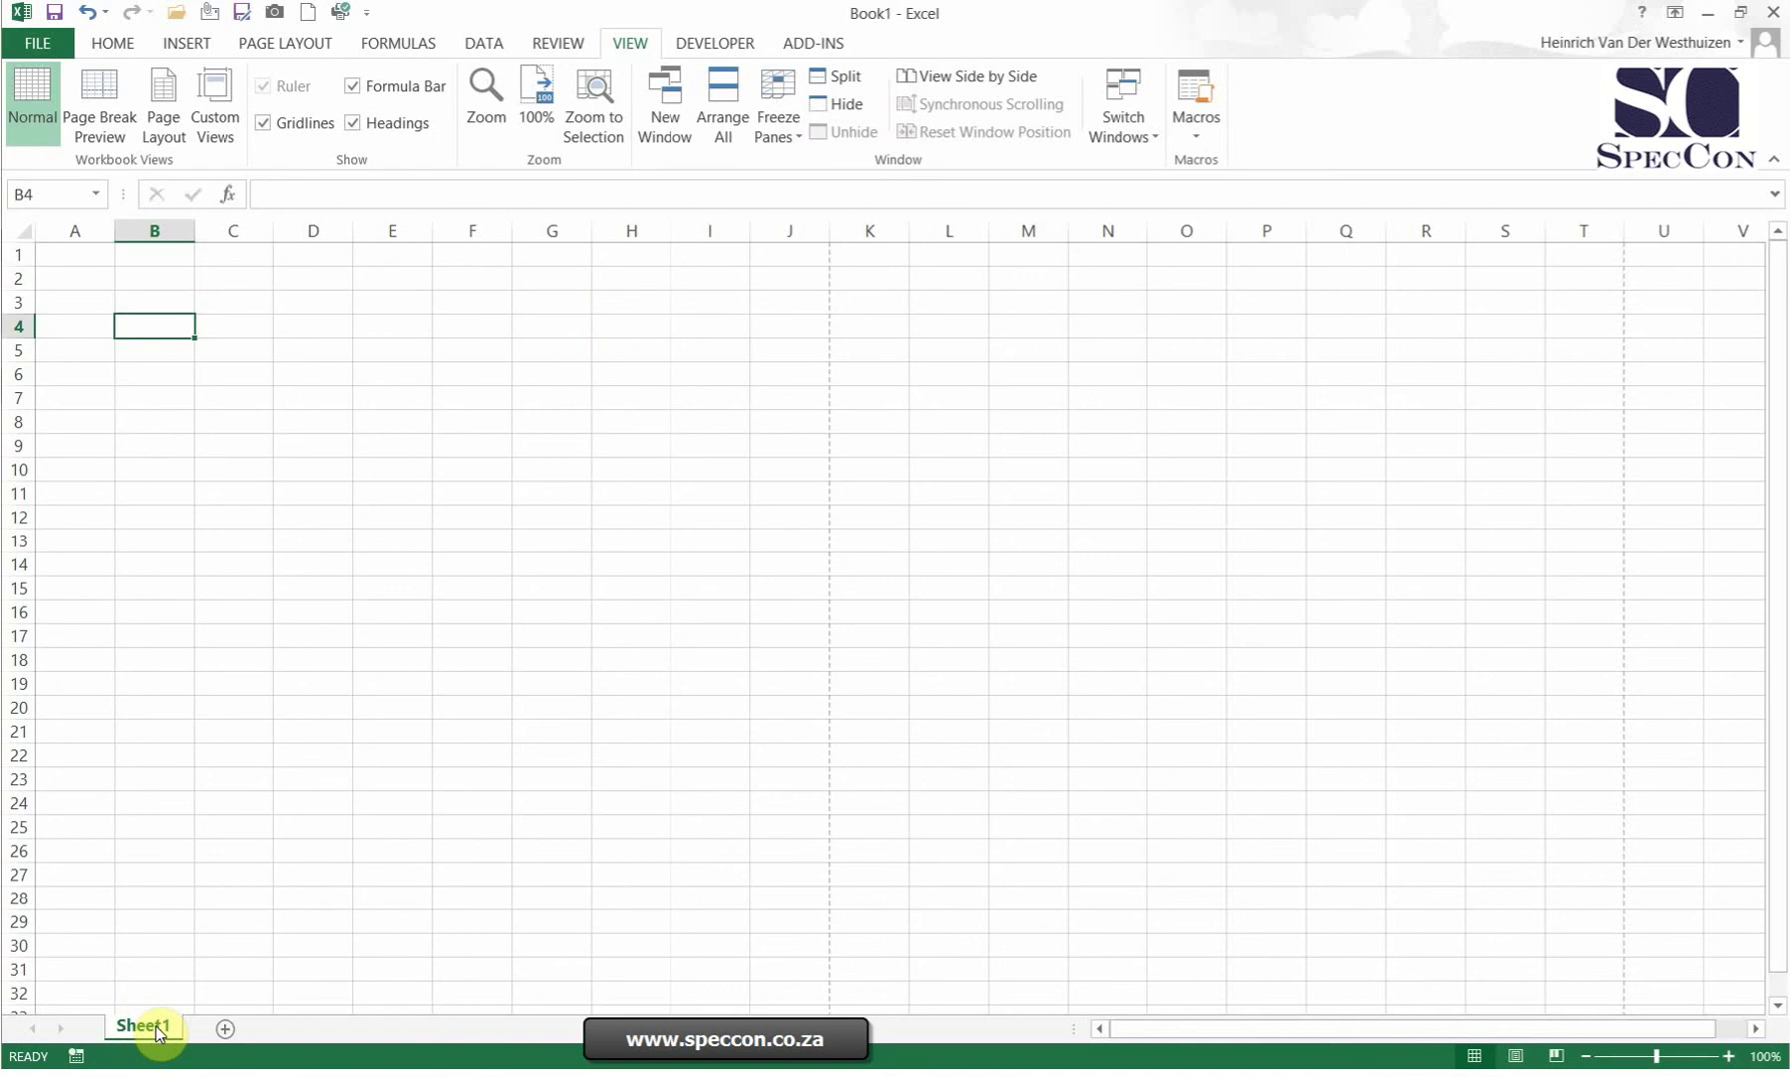
Step: Add Sheet2 and Sheet3, return to Sheet1, and adjust the status-bar zoom slider
left_click(230, 1034)
left_click(306, 1030)
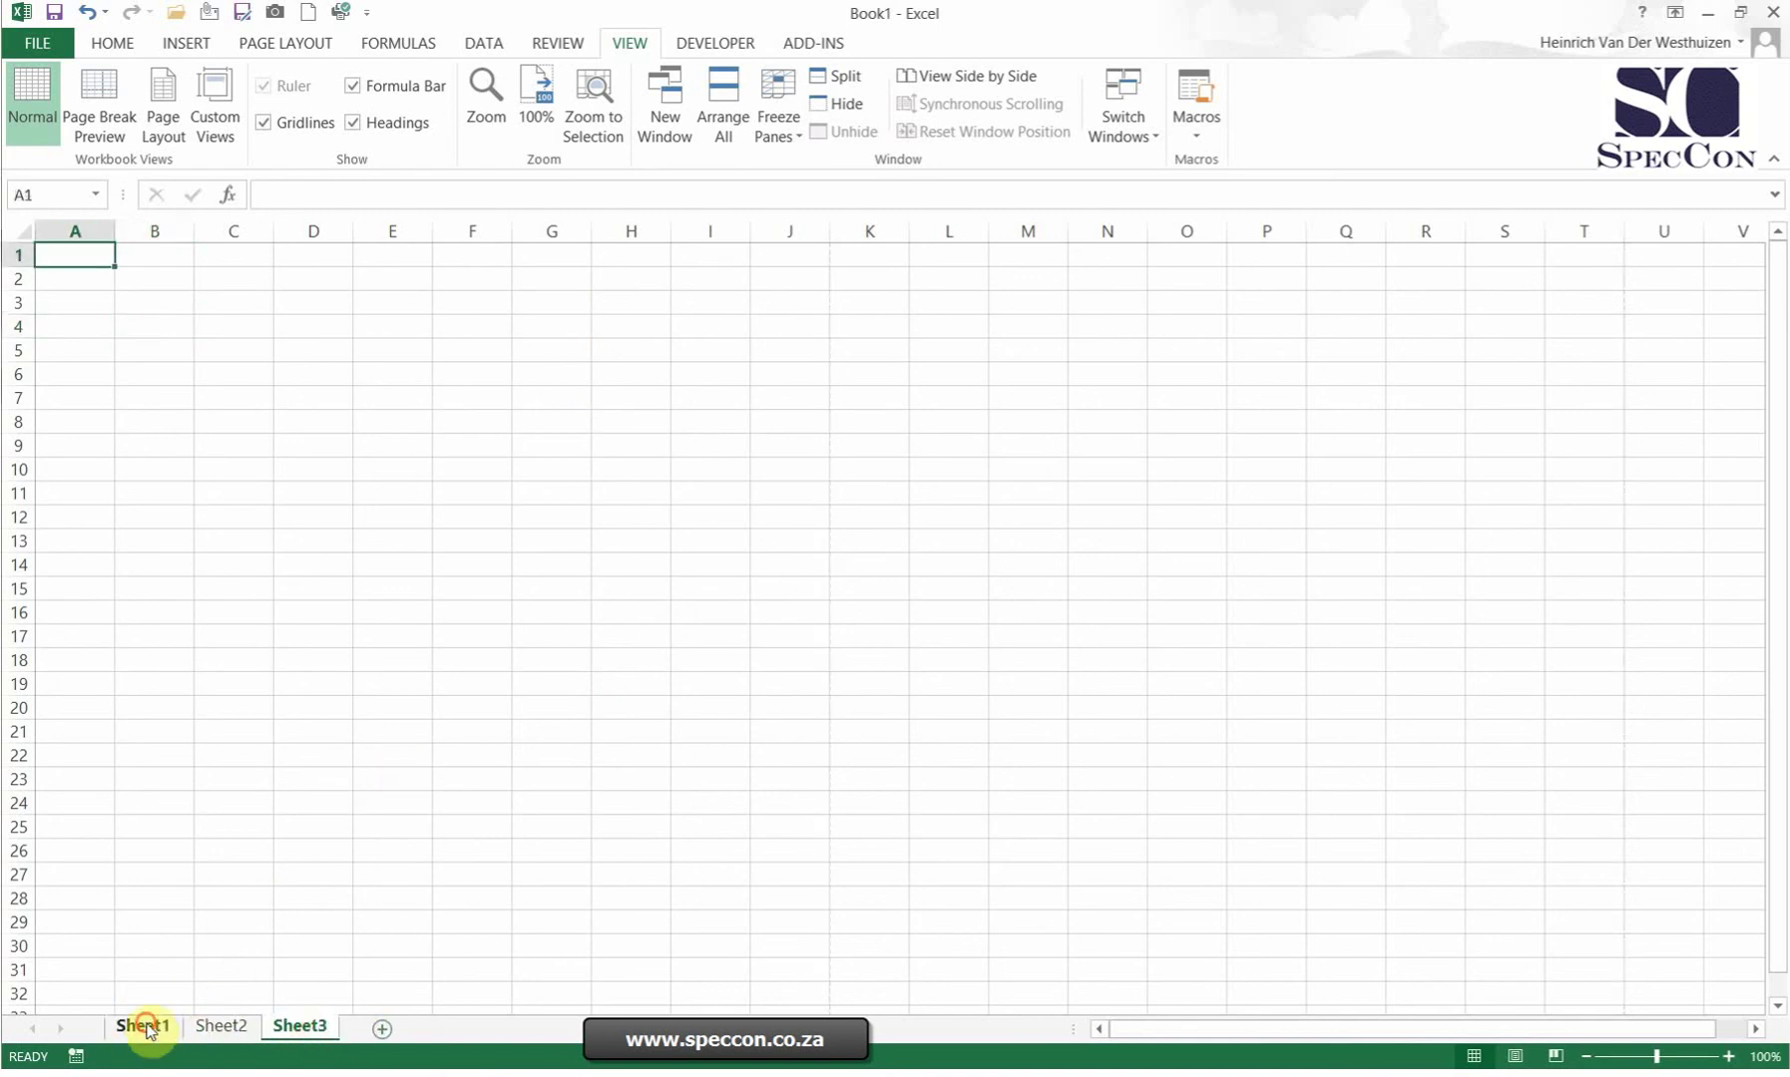
left_click(144, 1027)
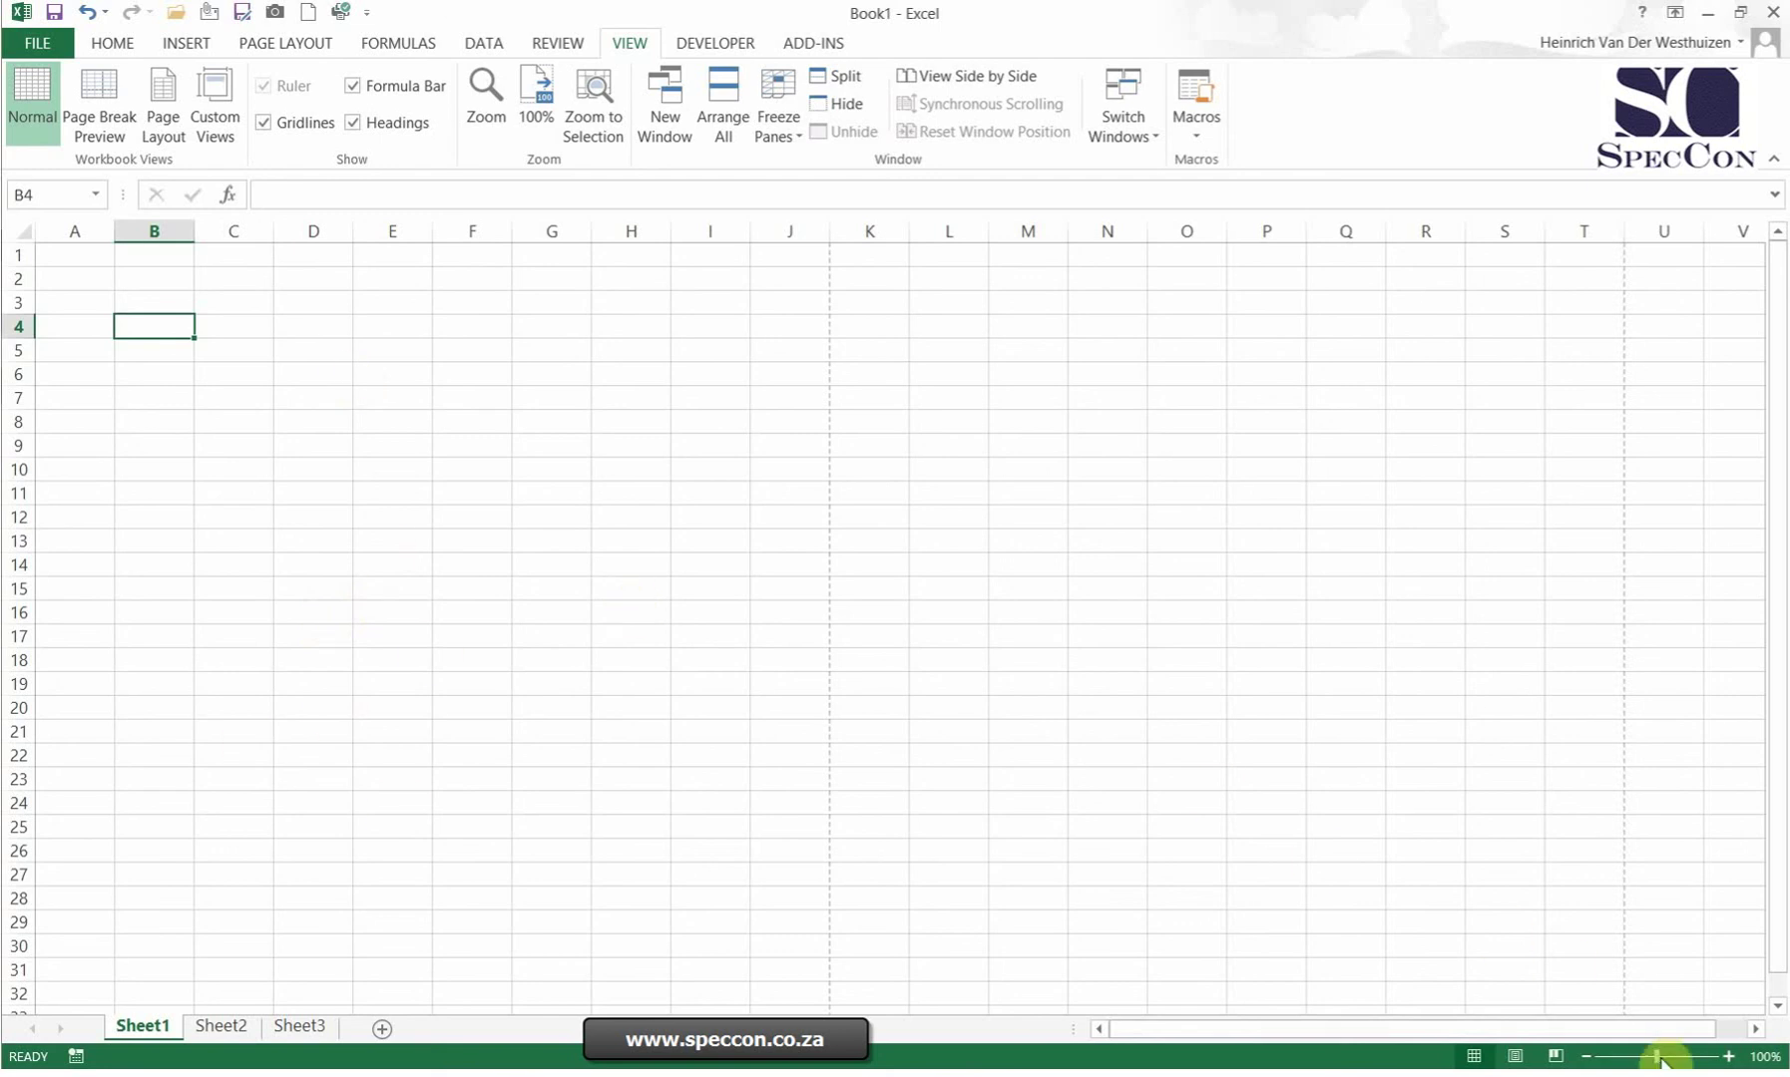
mouse_move(1658, 1056)
left_mouse_down()
mouse_move(1696, 1058)
mouse_move(1626, 1058)
mouse_move(1655, 1059)
left_mouse_up()
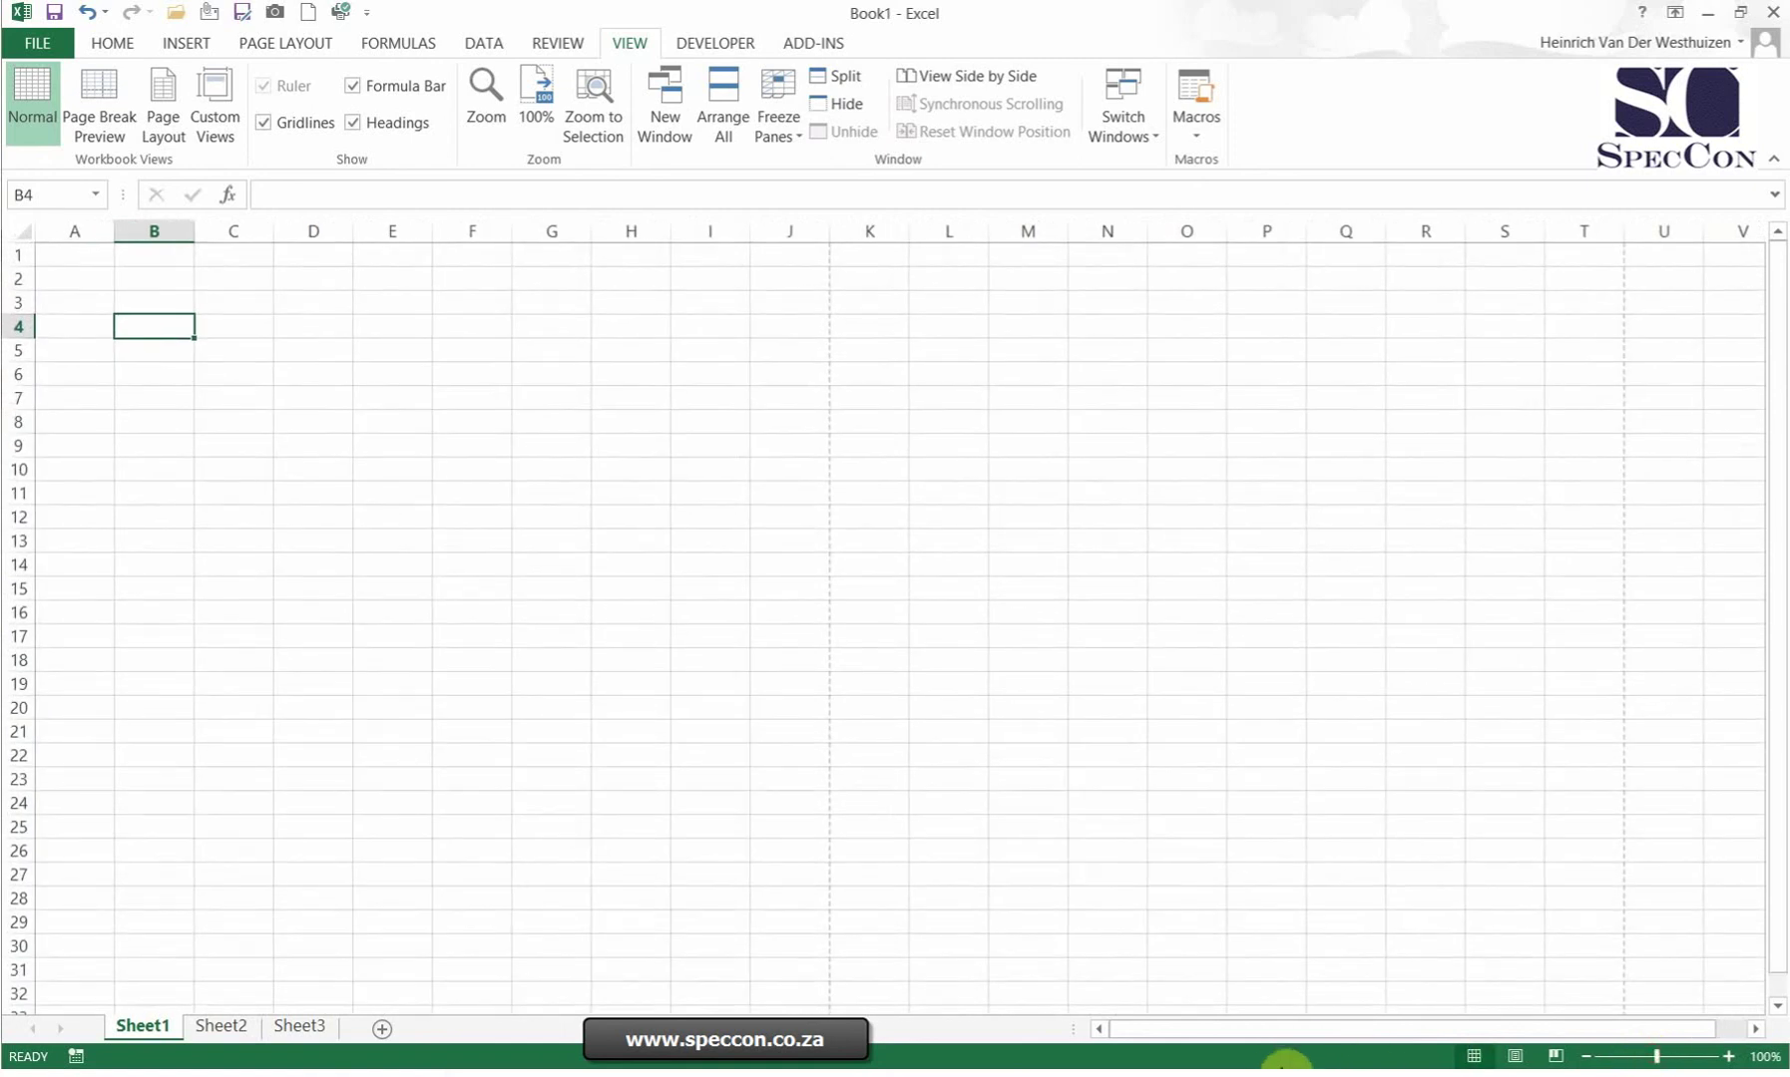
left_click(390, 282)
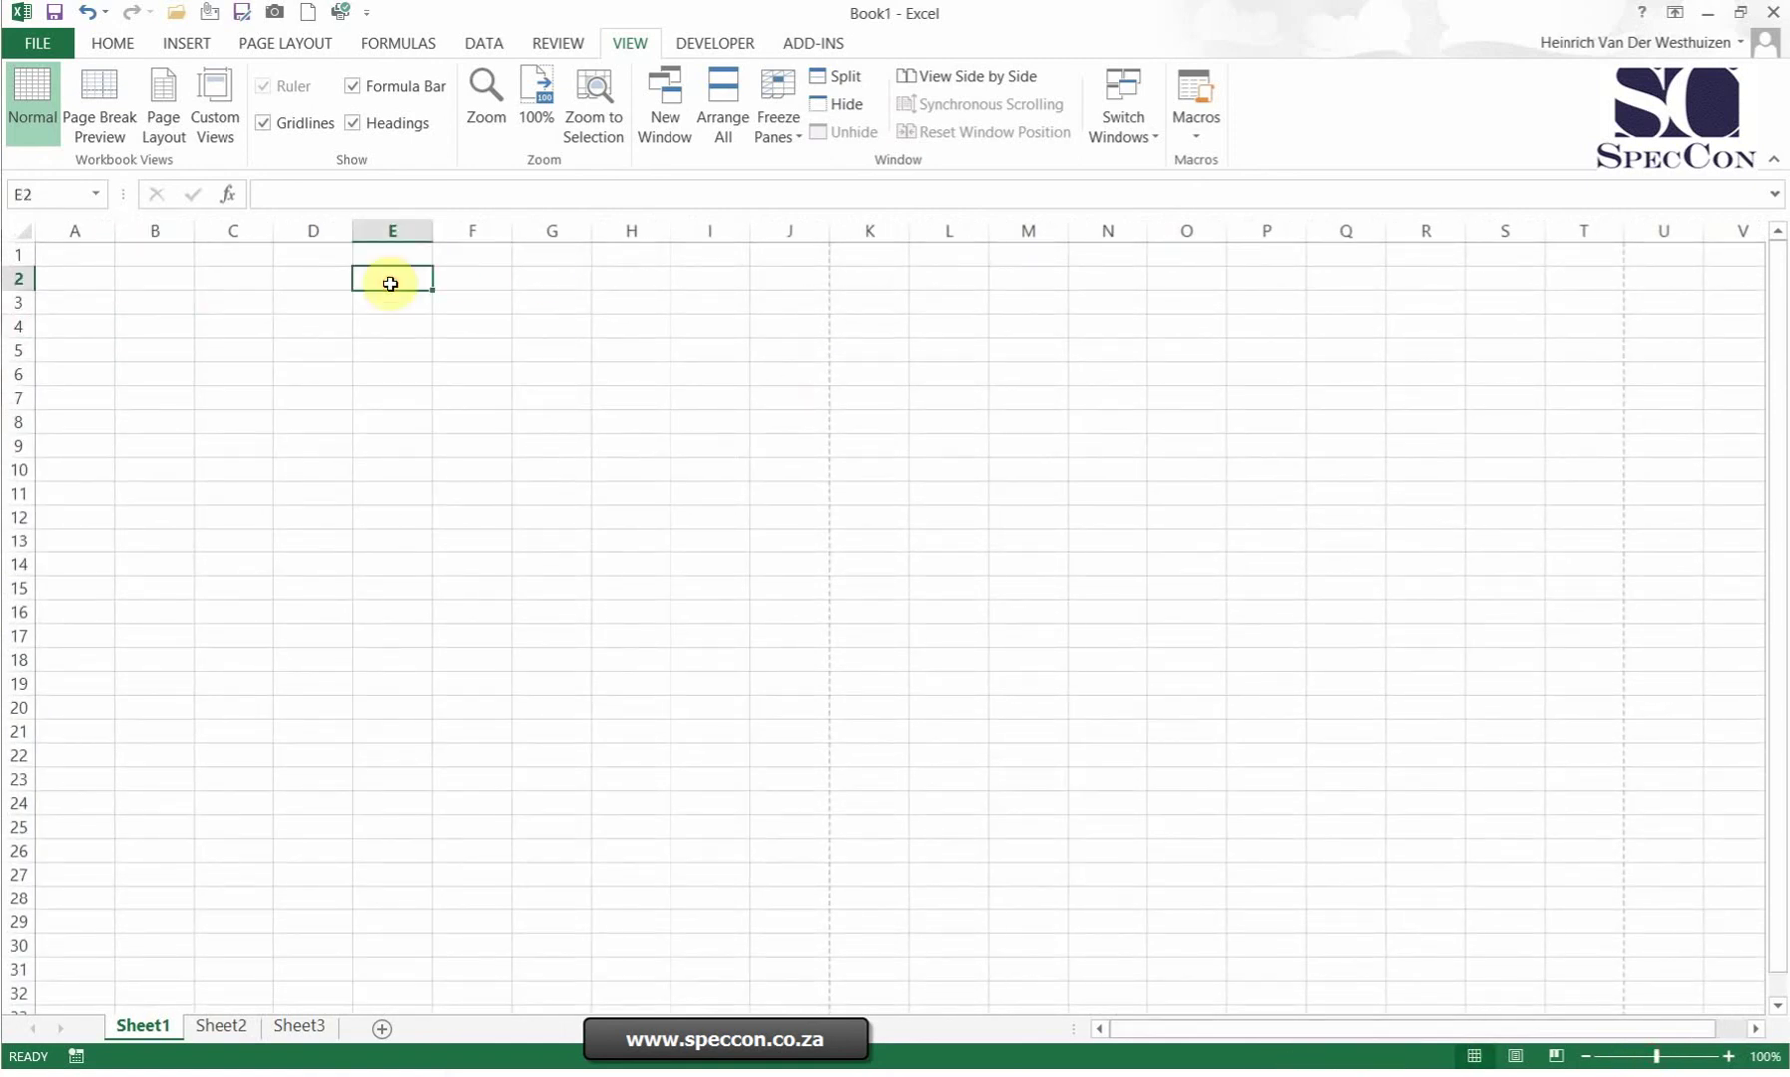
type("3")
key("Return")
type("3")
key("Return")
type("3")
key("Return")
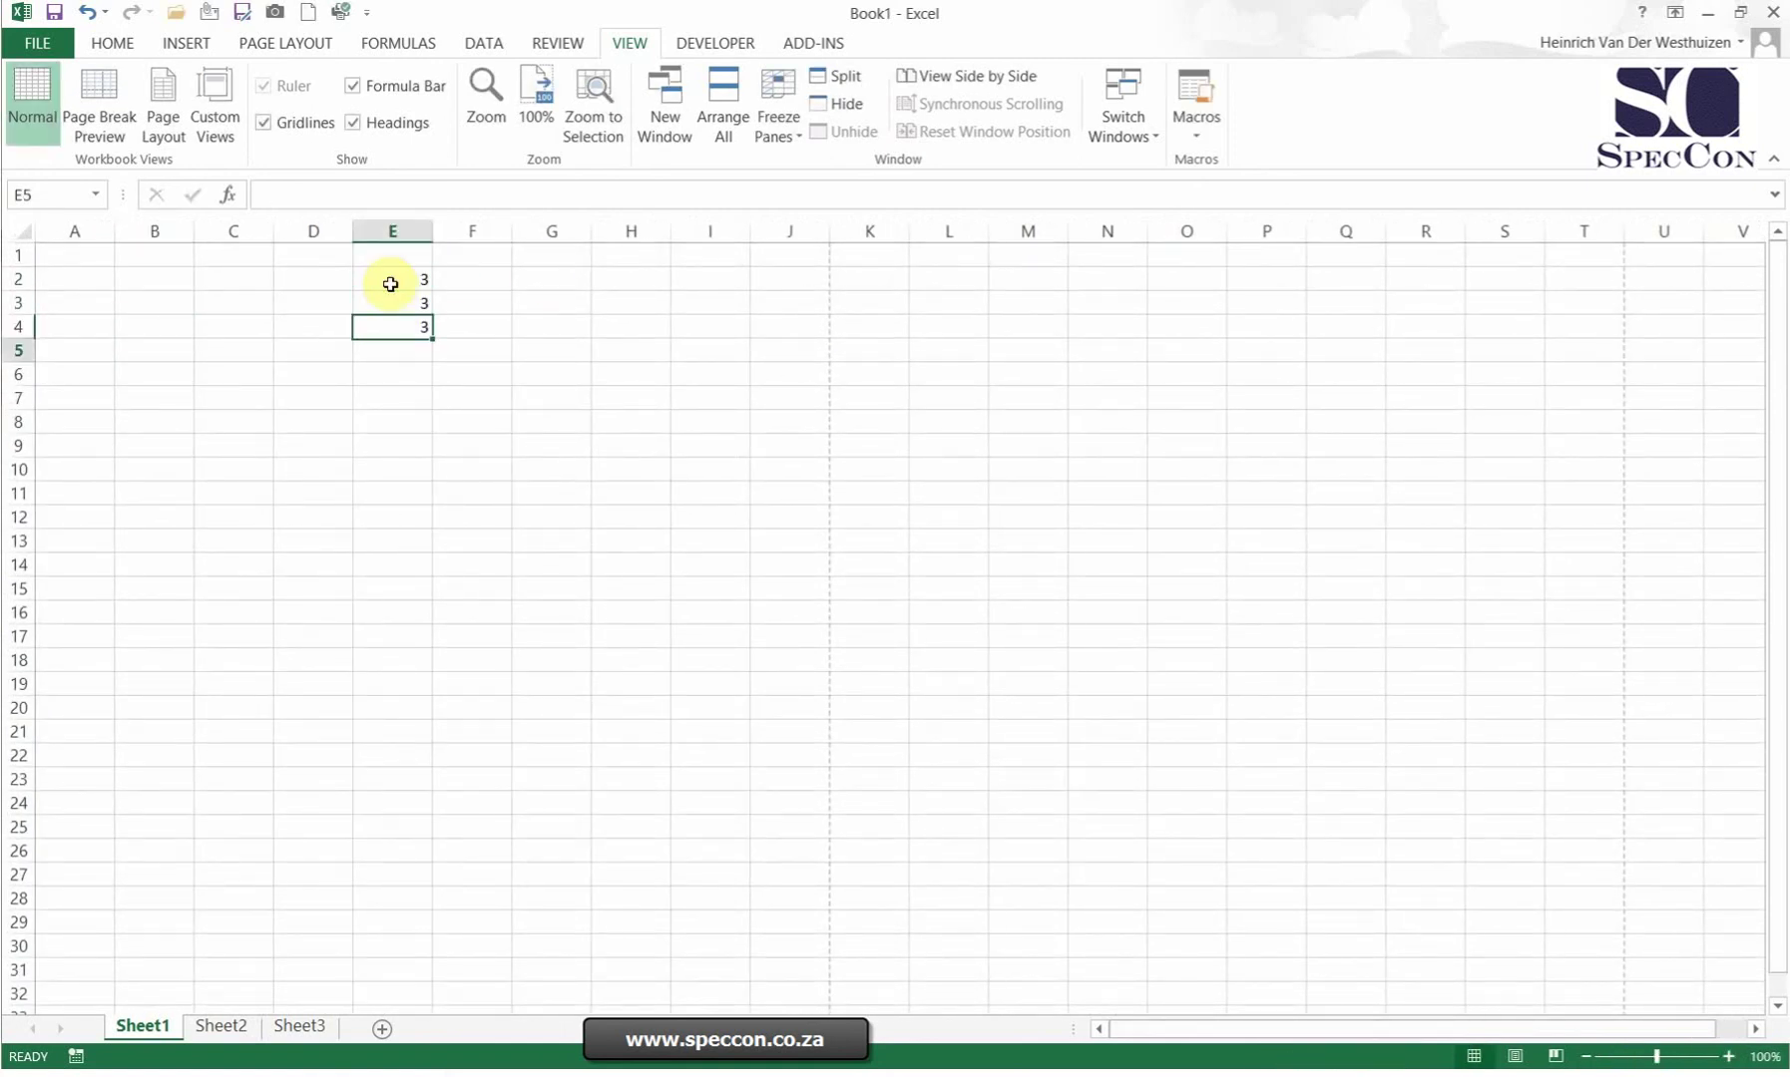
left_click_drag(407, 282, 419, 350)
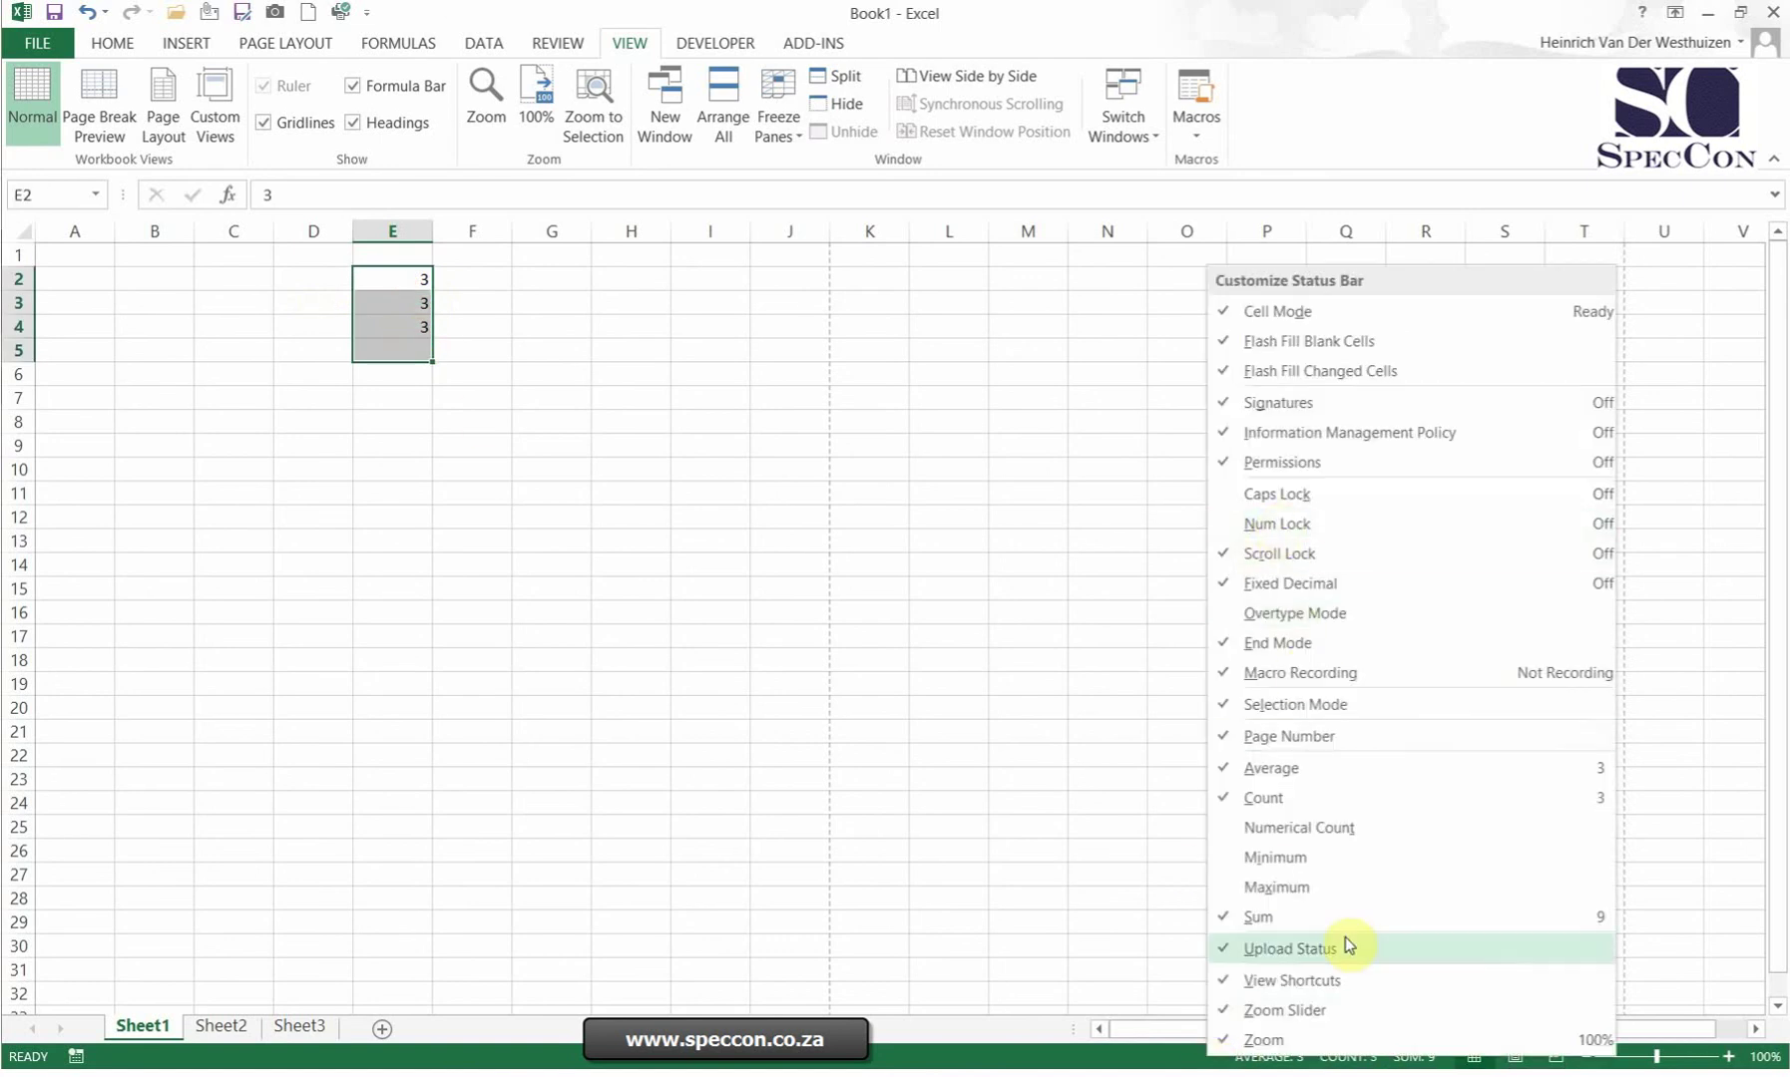
left_click(995, 605)
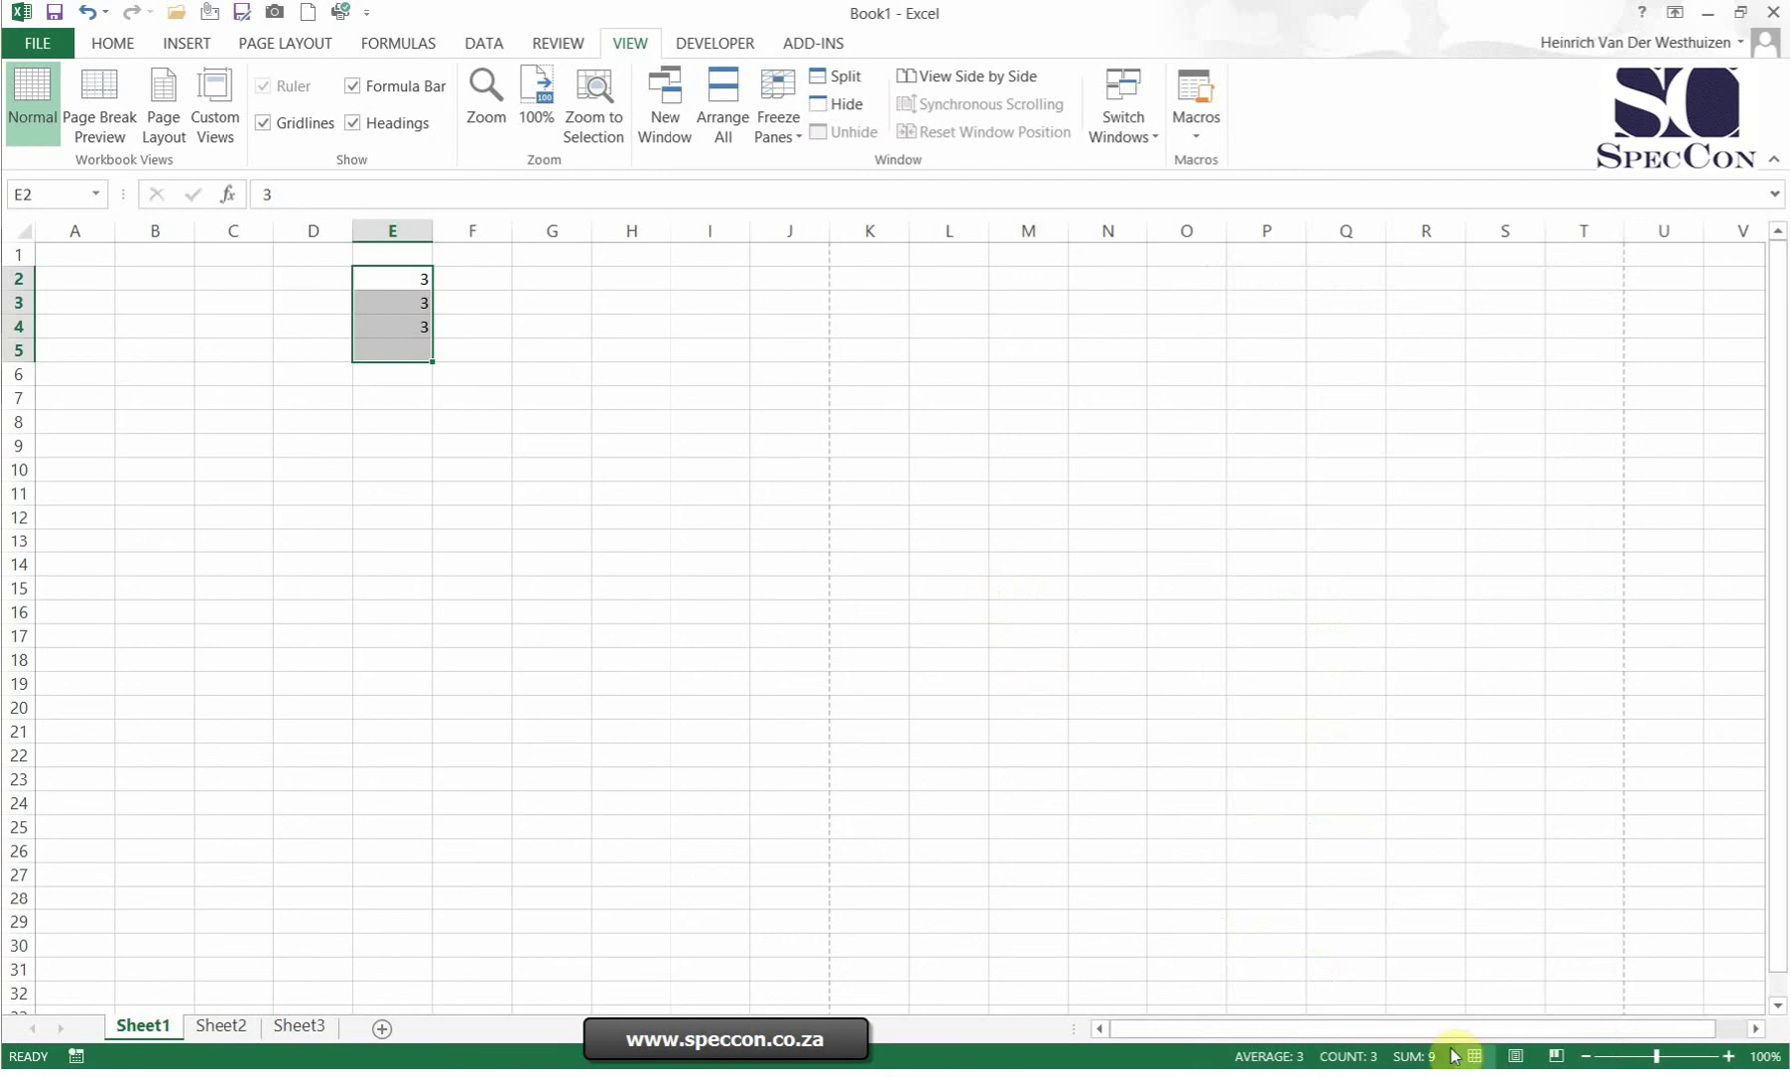
left_click_drag(421, 273, 409, 321)
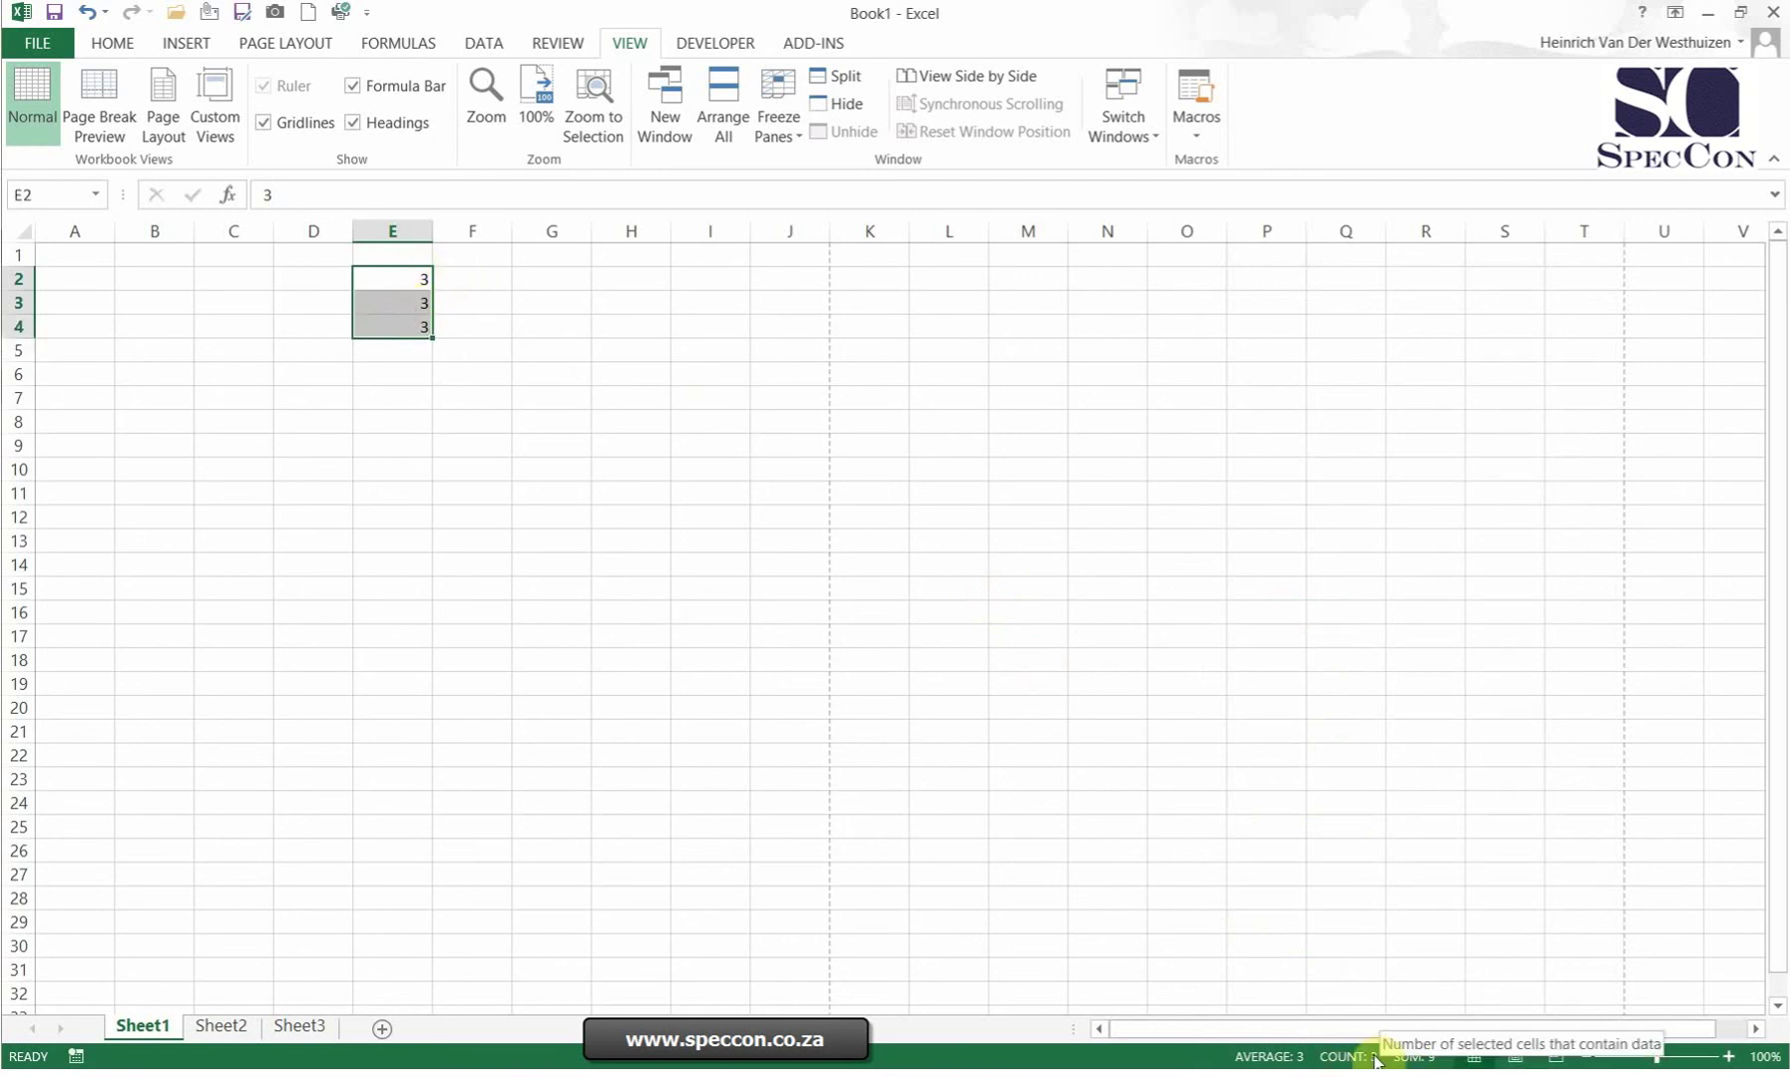
mouse_move(459, 295)
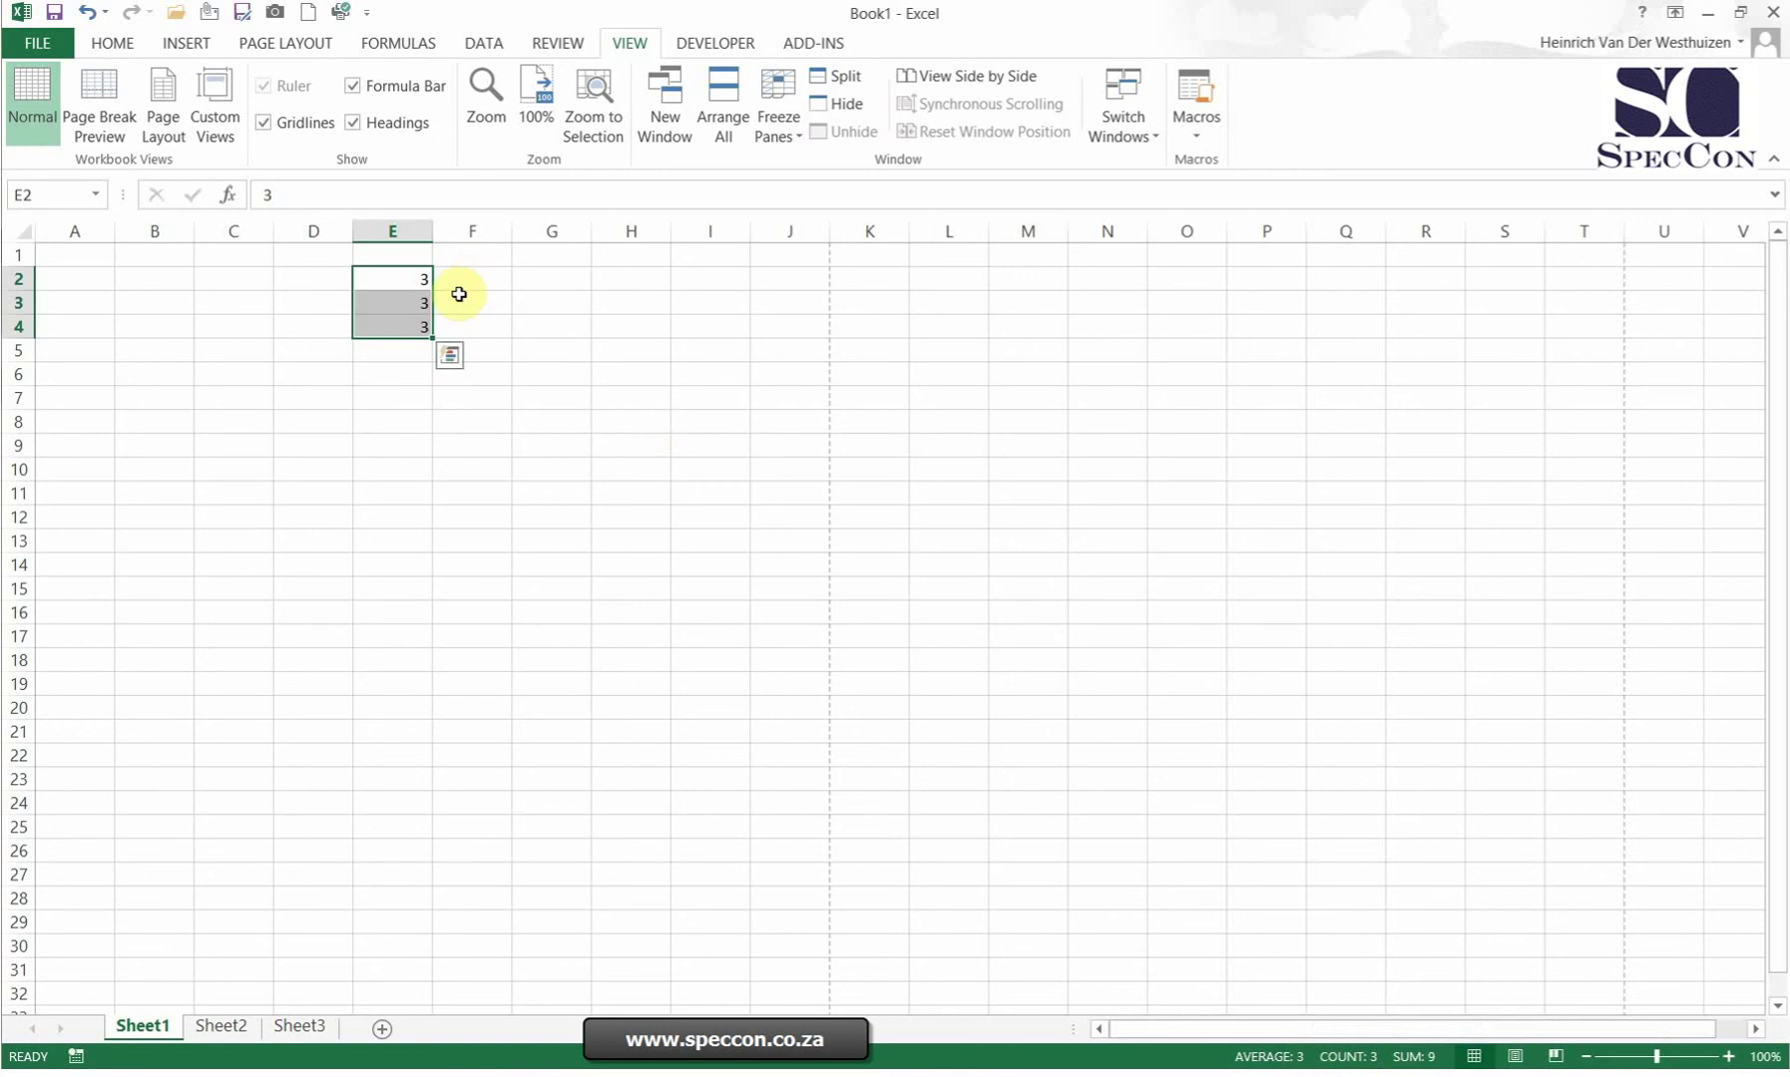
key("Delete")
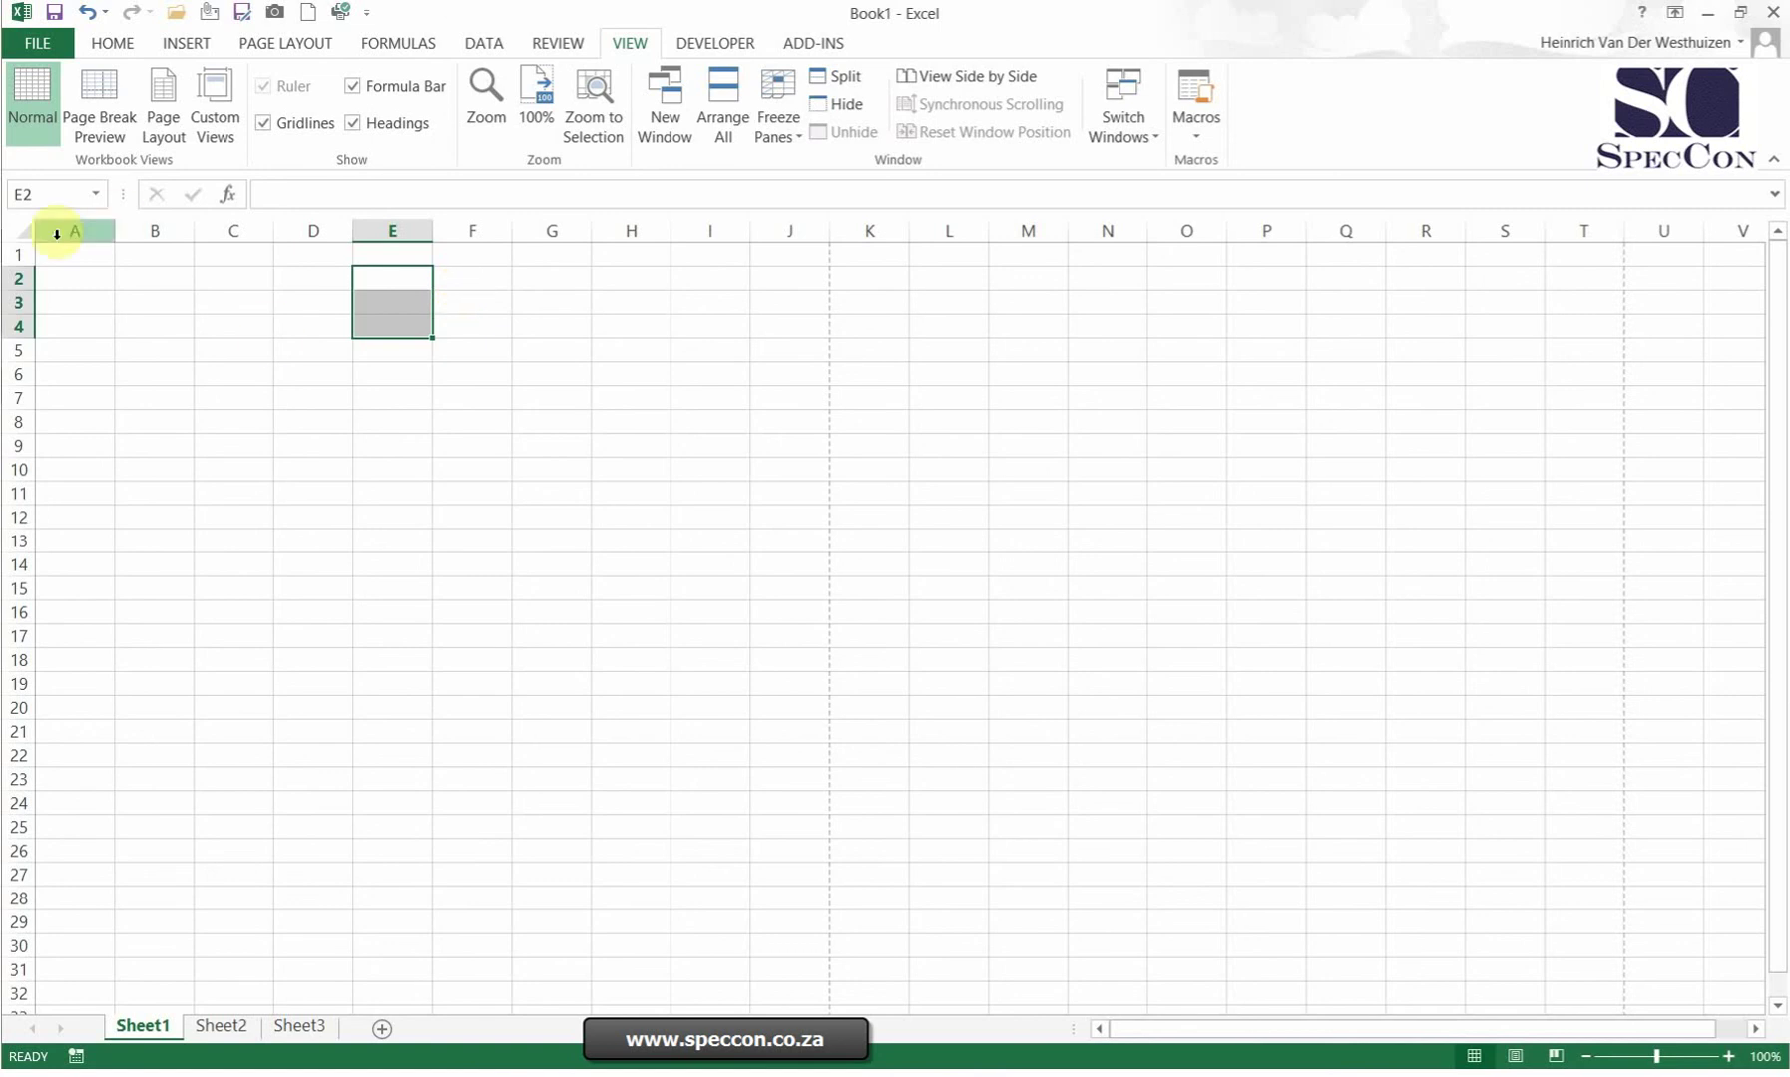
Step: Select a block from A1, deselect at H14, switch to HOME, then select A1:U32
left_click_drag(64, 255, 1743, 993)
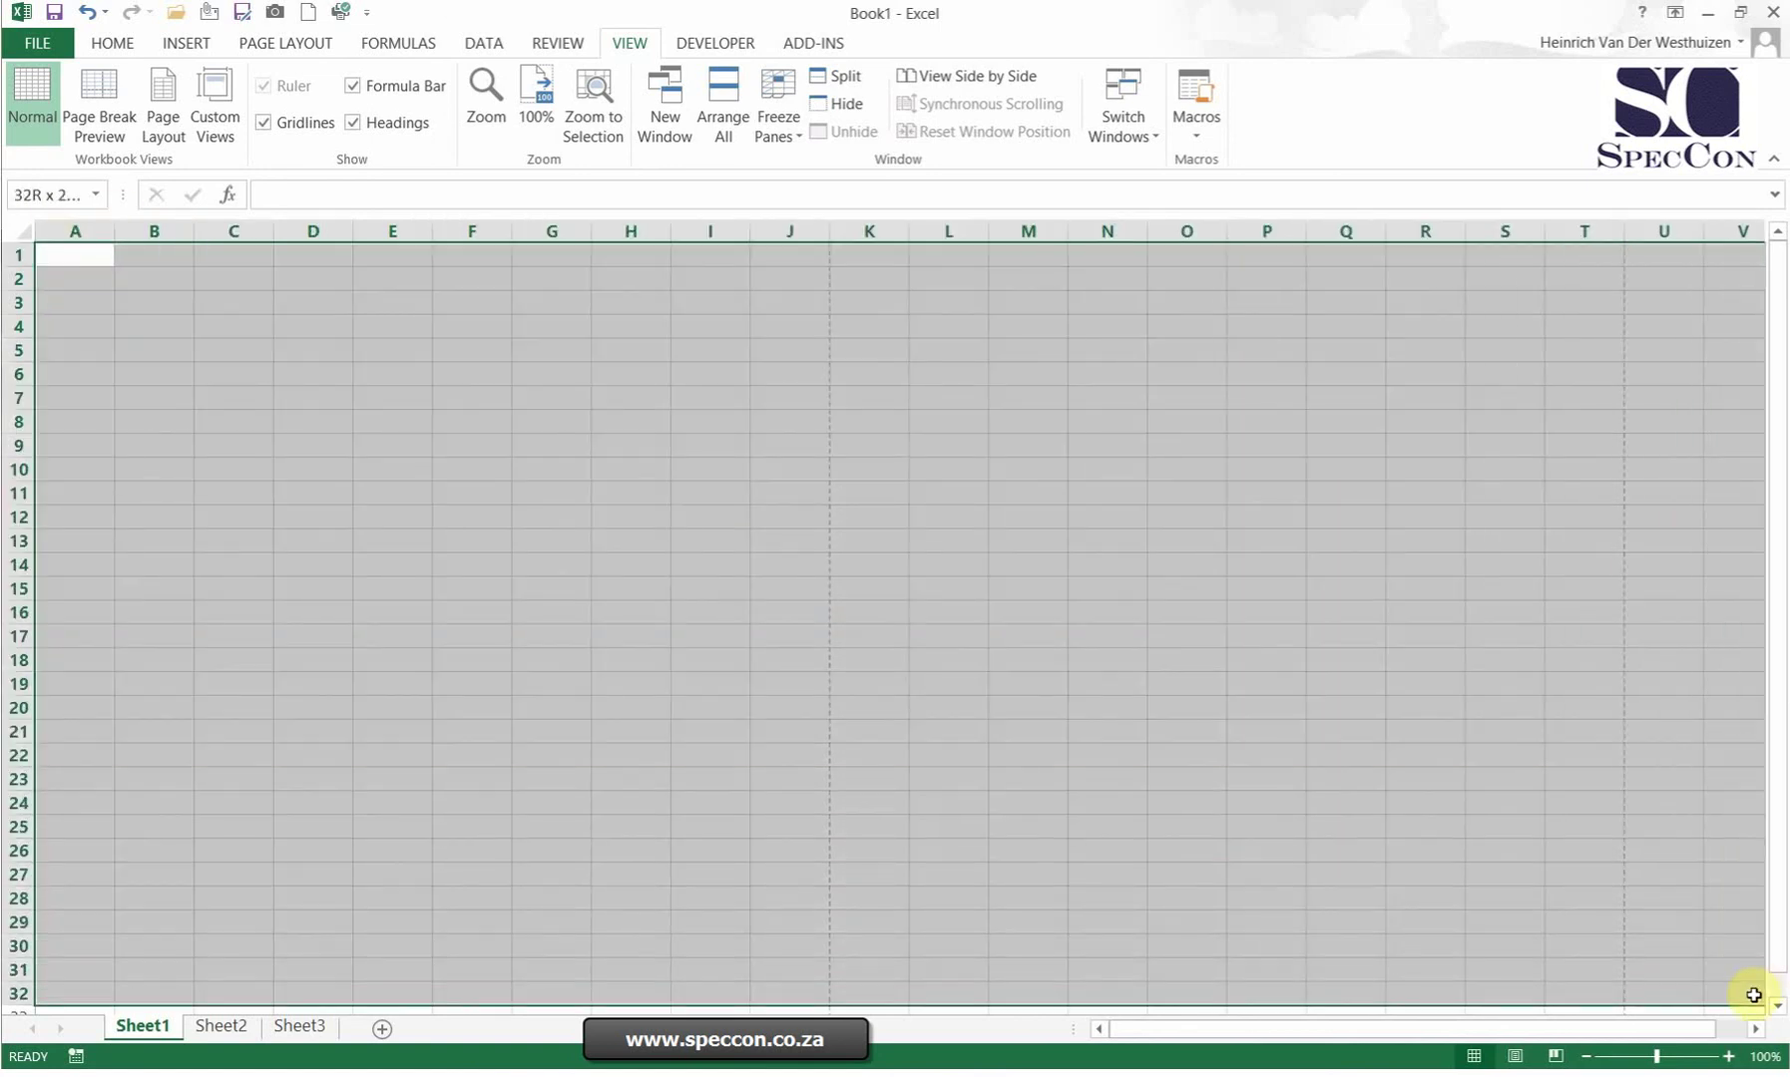
left_click(642, 561)
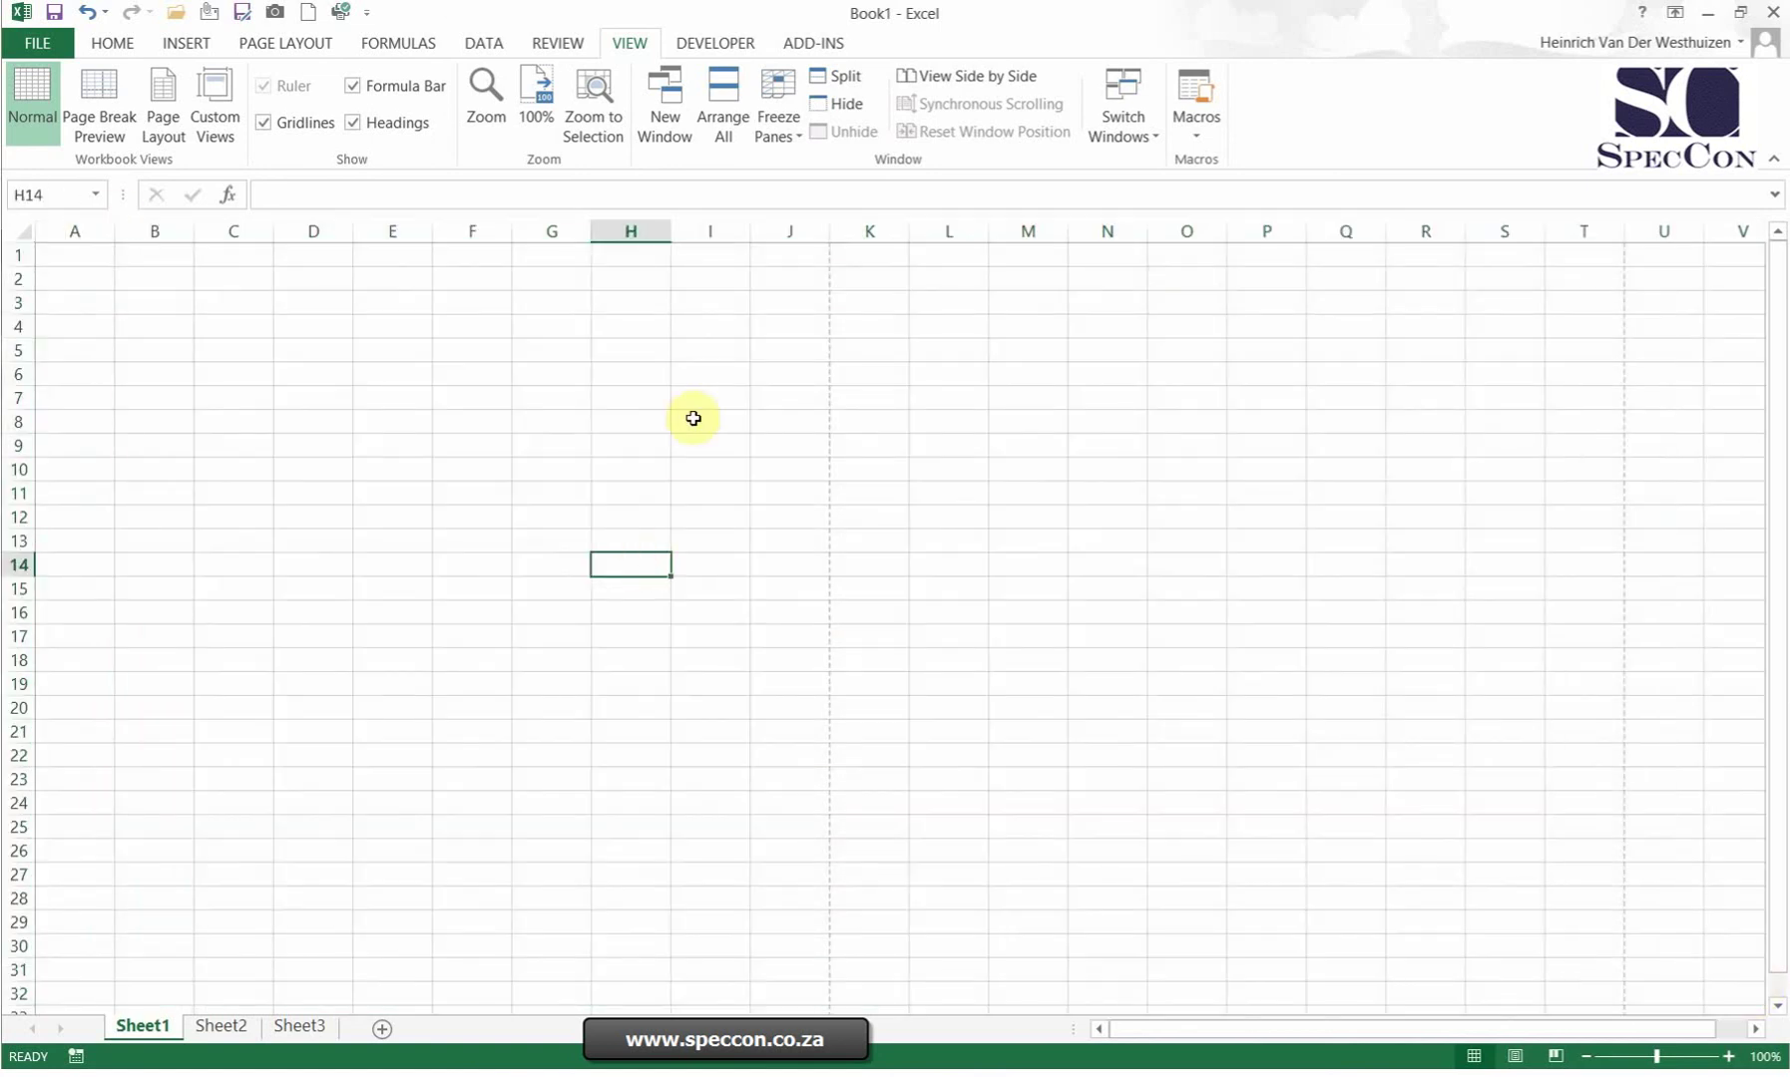
left_click(109, 44)
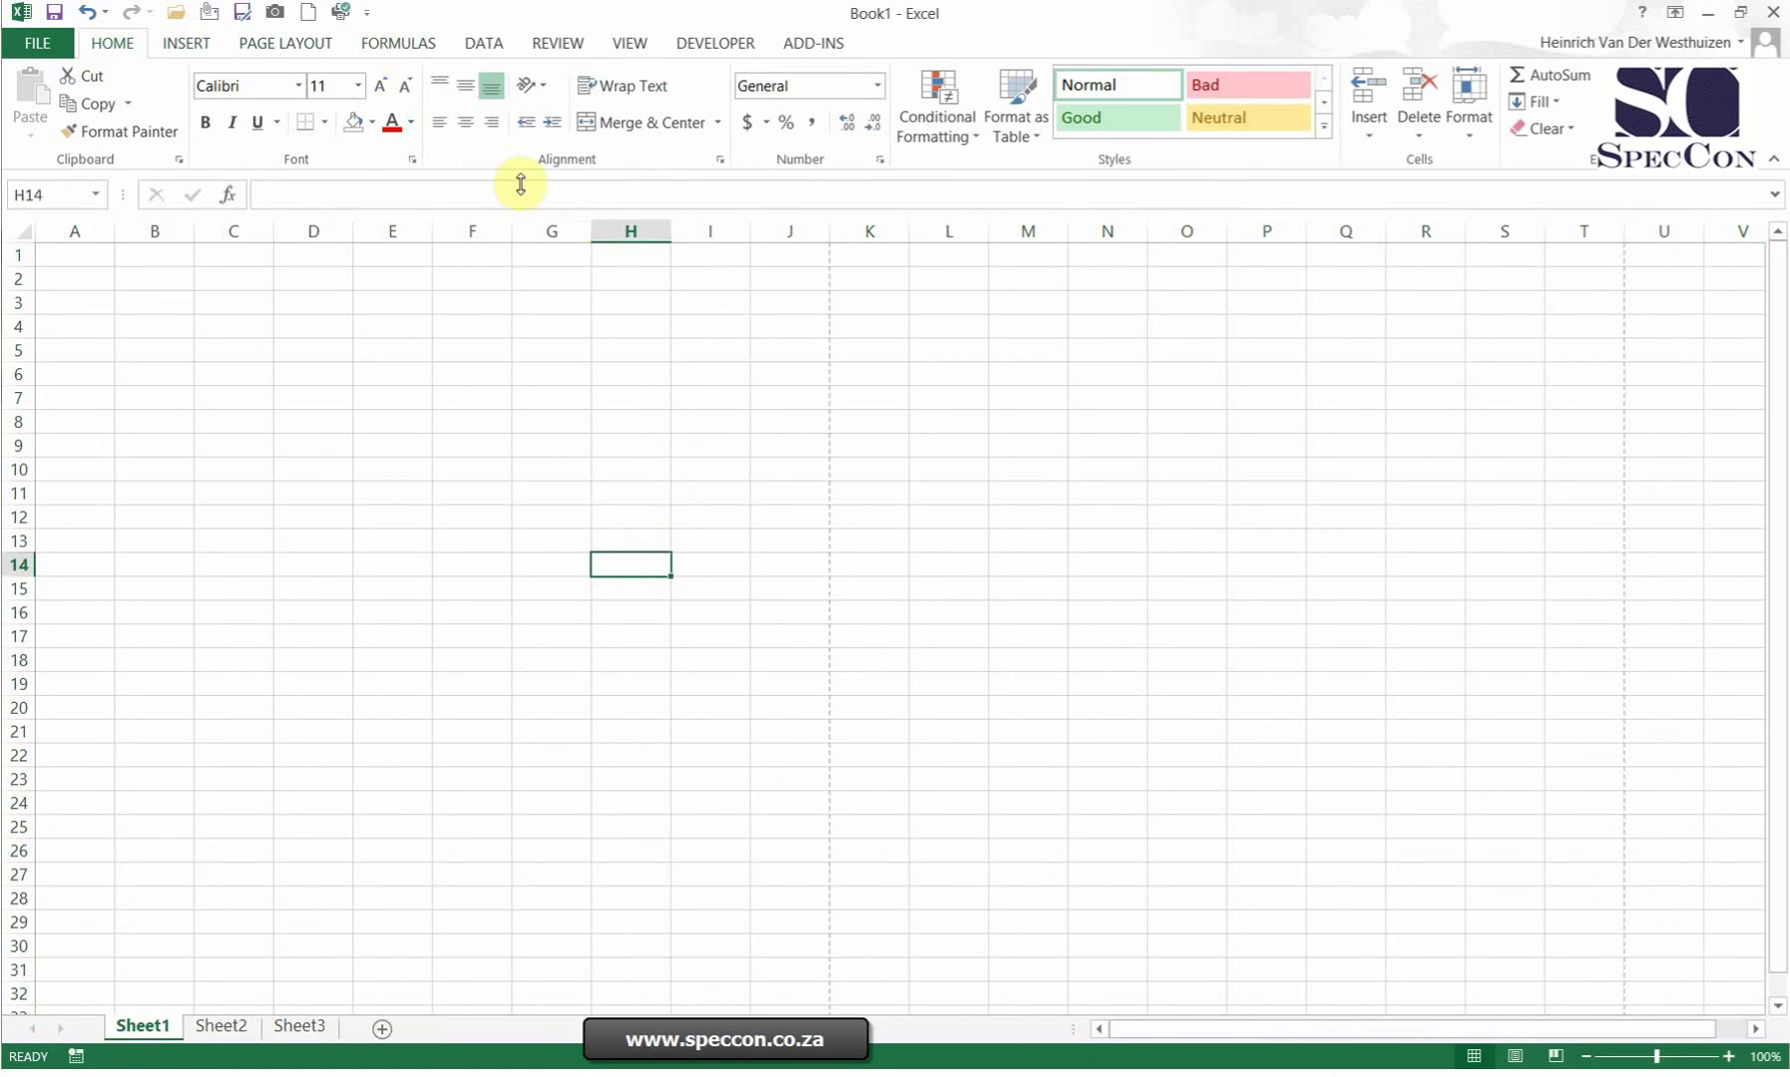
left_click_drag(95, 258, 1686, 995)
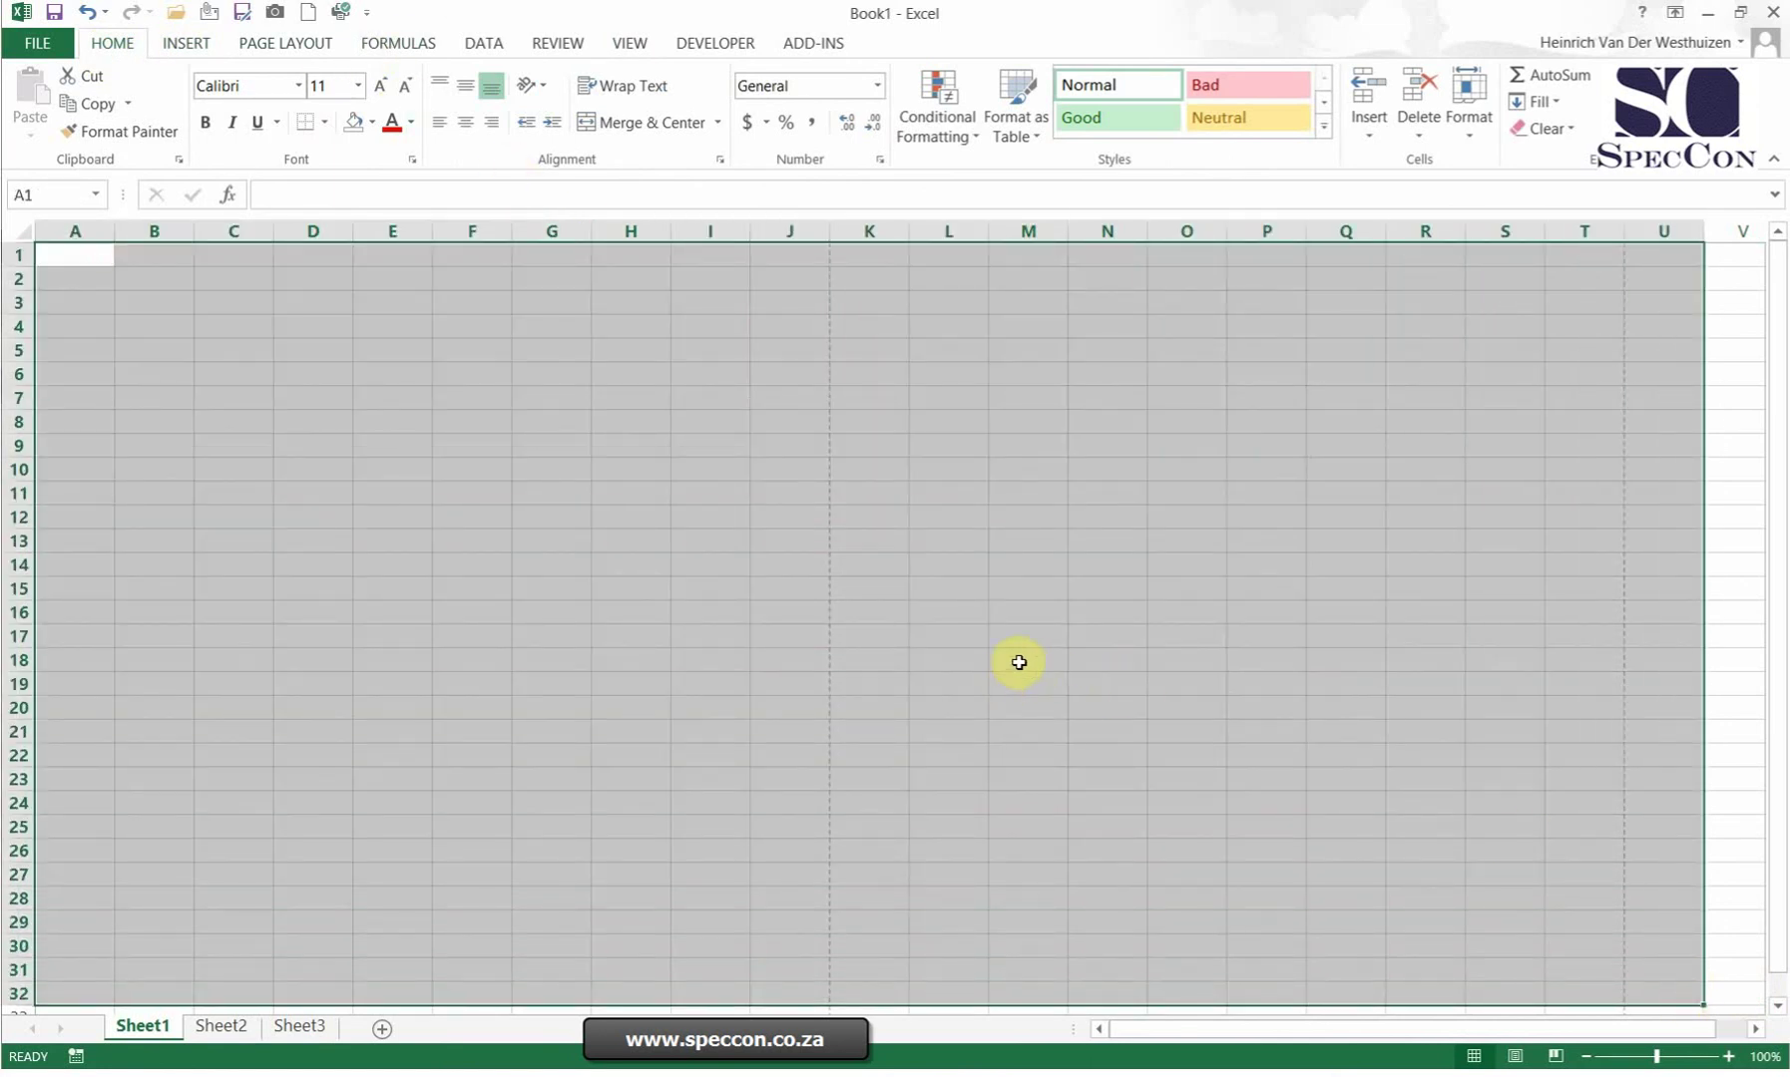